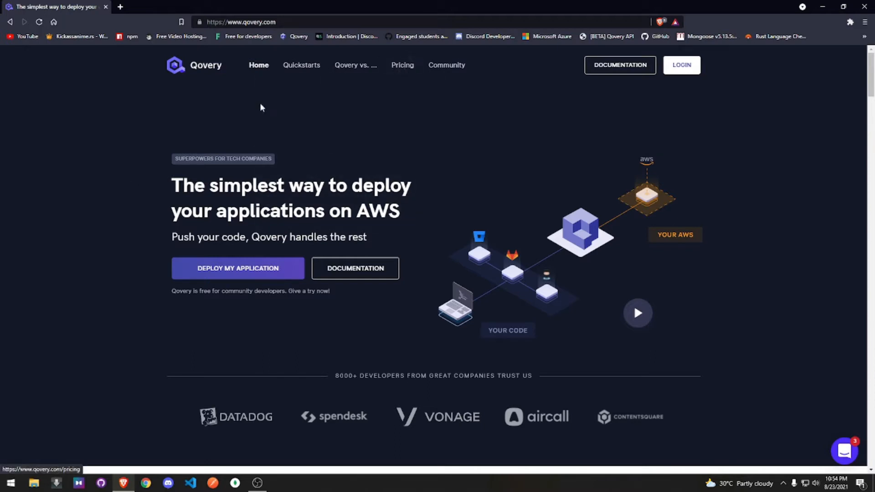
- Read the homepage's headline, tagline, free-use note and the line about companies that trust Qovery
drag(168, 187, 406, 213)
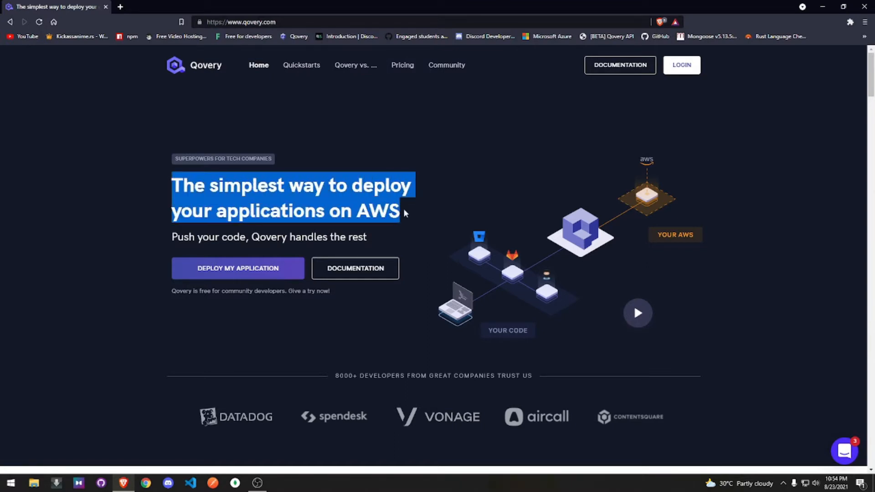
click(406, 213)
drag(171, 237, 367, 238)
click(242, 237)
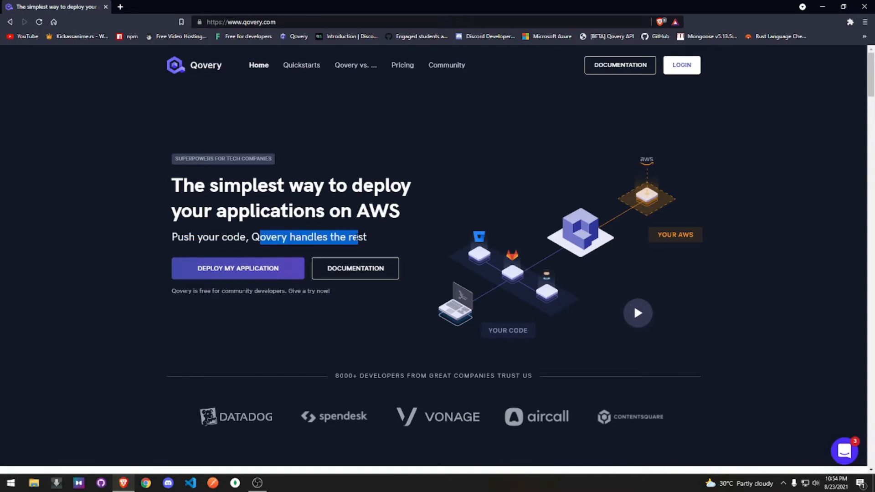
click(382, 240)
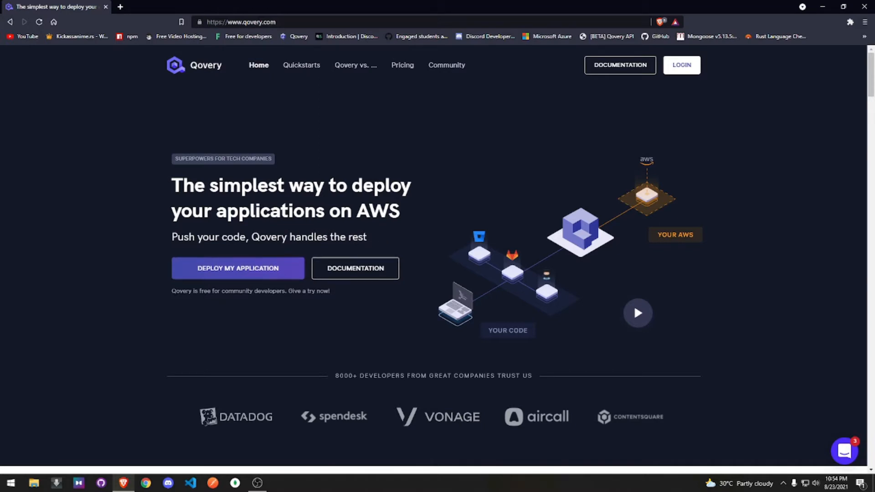
drag(171, 291, 342, 301)
click(343, 302)
scroll(343, 302, down, 1)
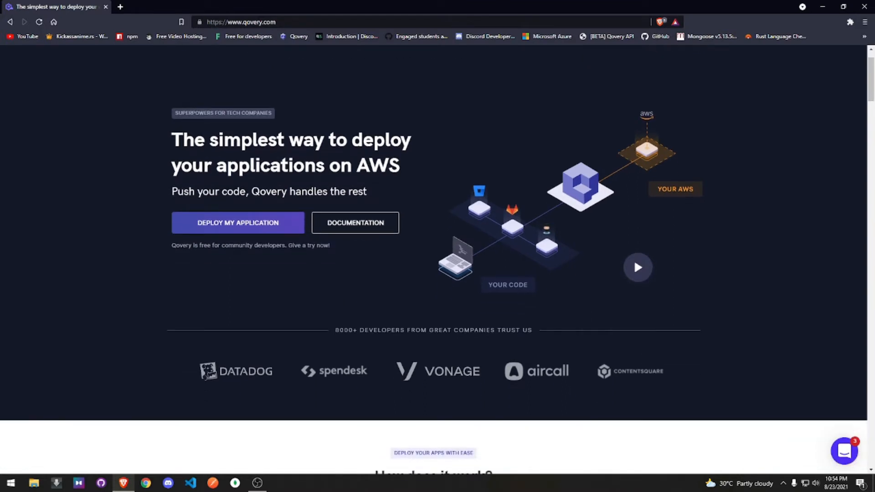
drag(335, 330, 540, 333)
click(527, 340)
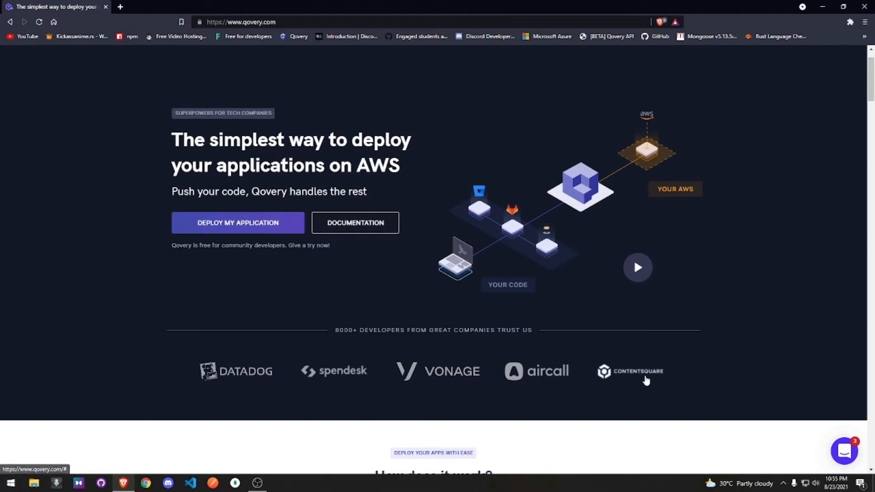
- Review the three deployment stages in the "How does it work?" section of the homepage
scroll(179, 388, down, 2)
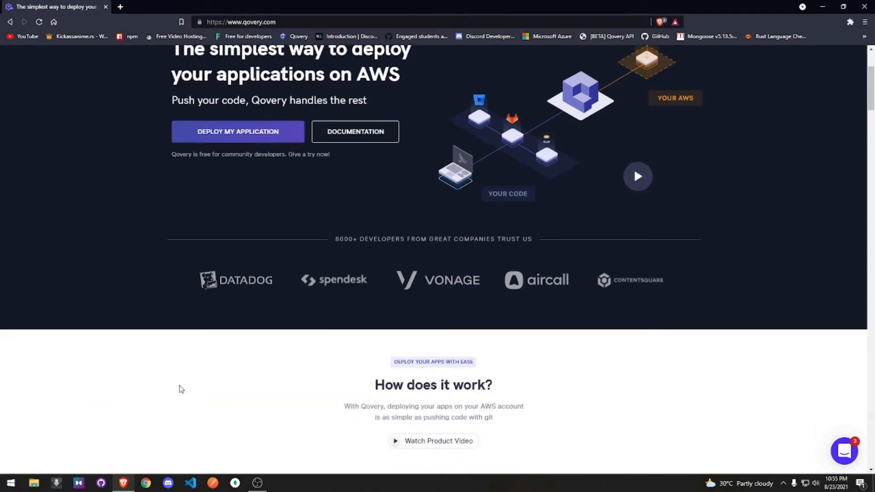
scroll(180, 388, down, 5)
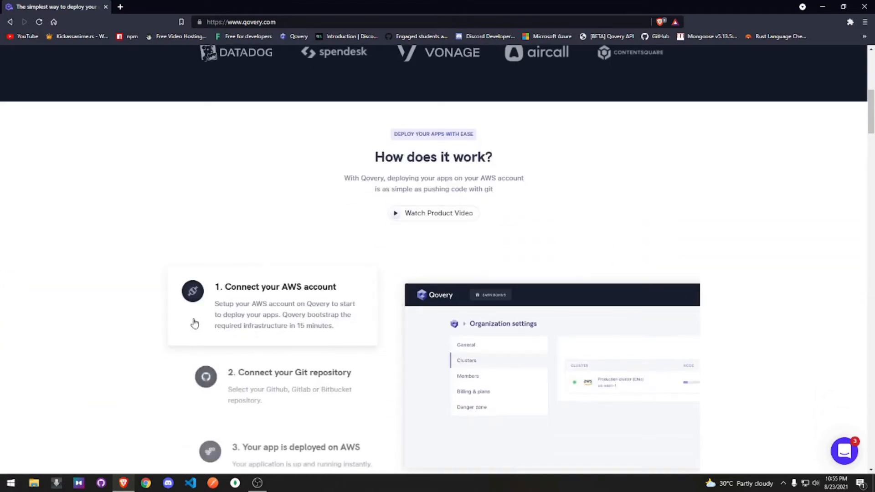
scroll(160, 269, down, 2)
scroll(171, 265, up, 1)
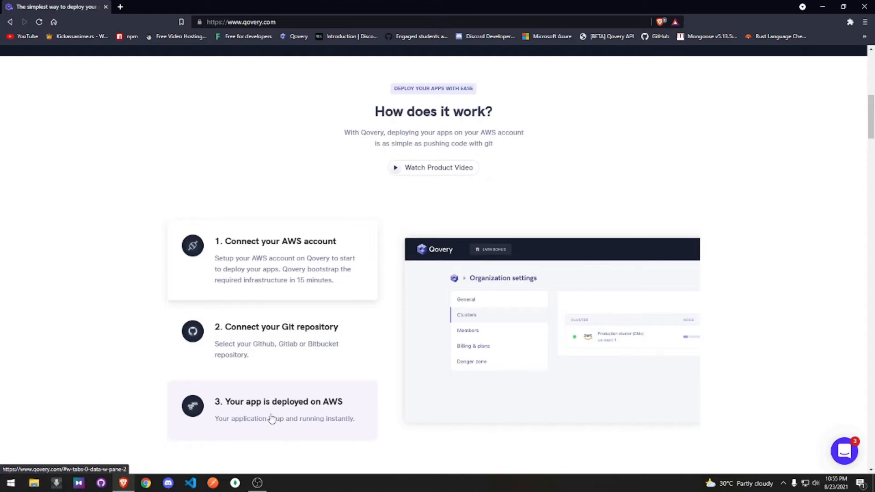
scroll(388, 412, down, 2)
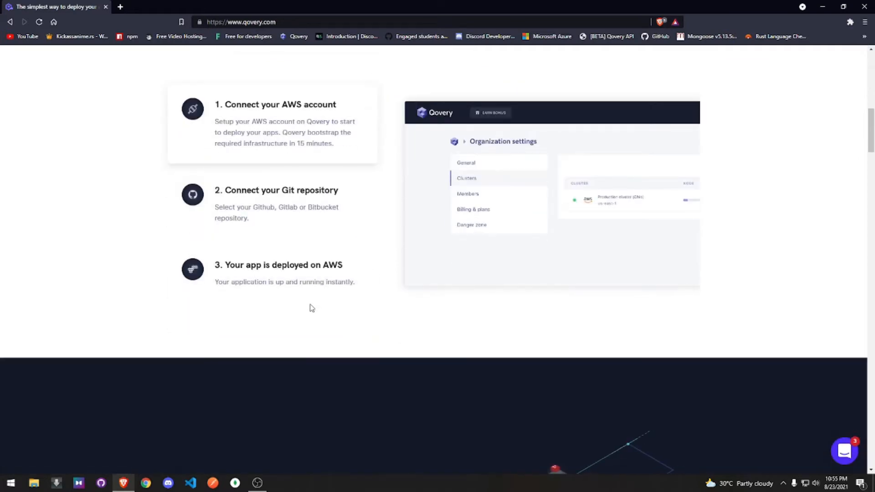
- Read the "Preview Environments" and "Fully integrated into git" sections, highlighting the supported Git providers
scroll(308, 307, down, 4)
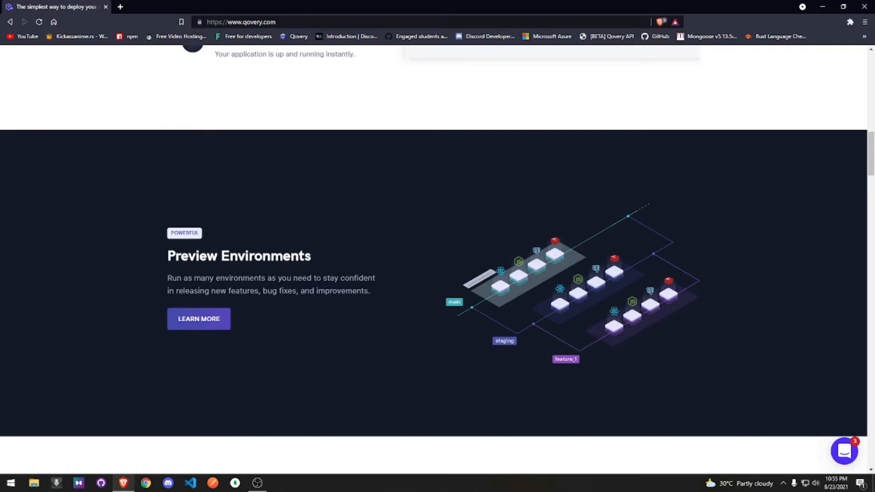
drag(178, 290, 403, 302)
click(404, 298)
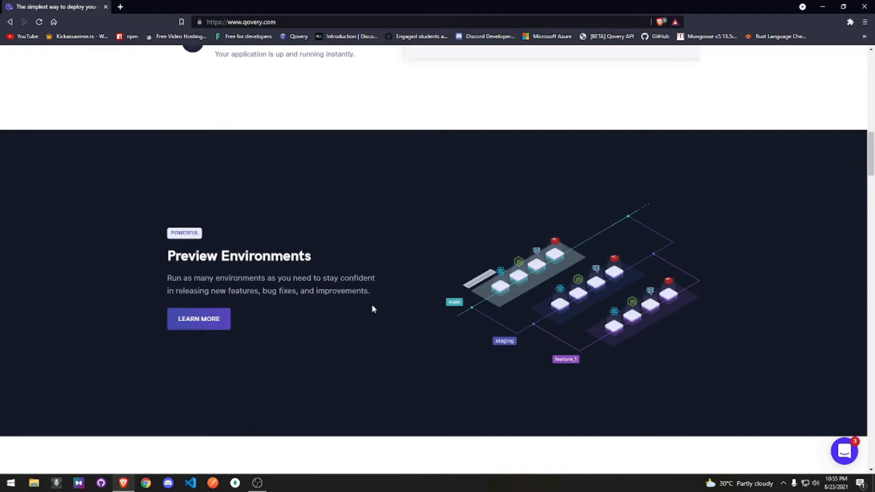
scroll(365, 309, down, 7)
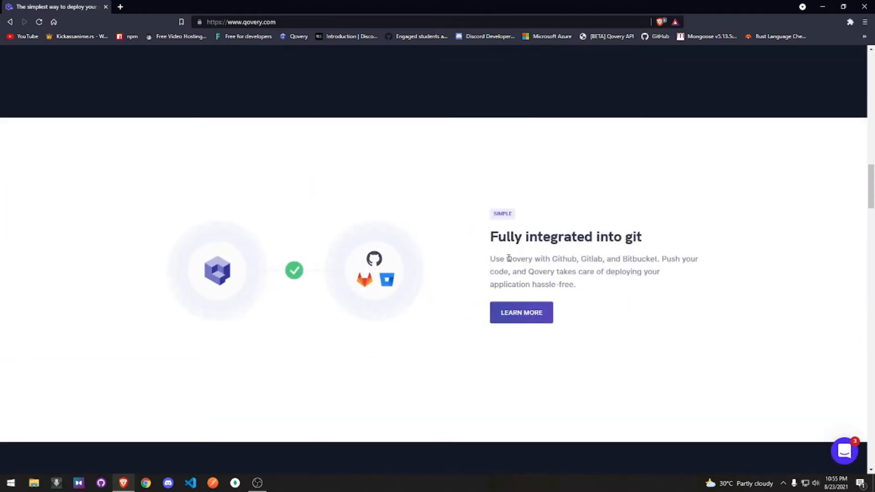
drag(495, 258, 667, 262)
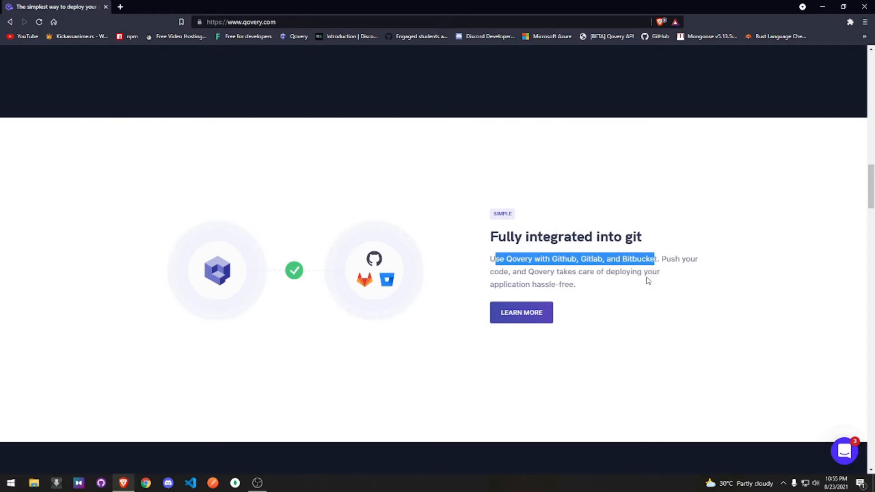
click(586, 282)
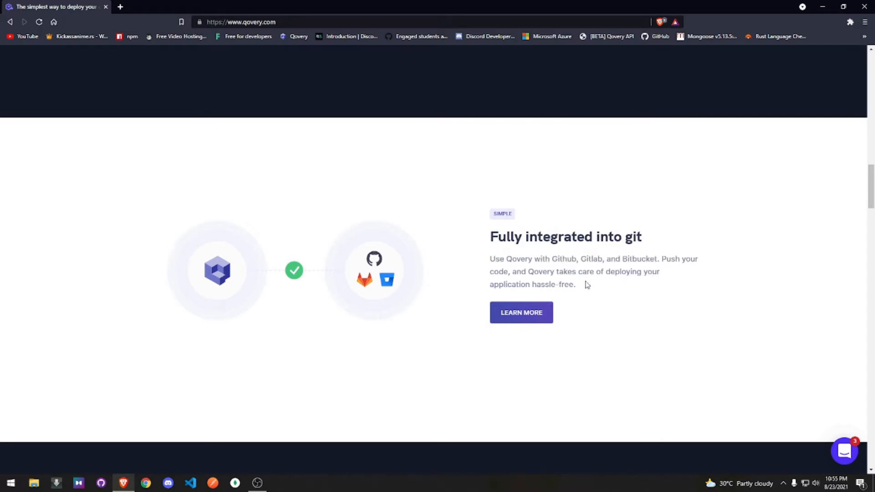
scroll(587, 284, down, 1)
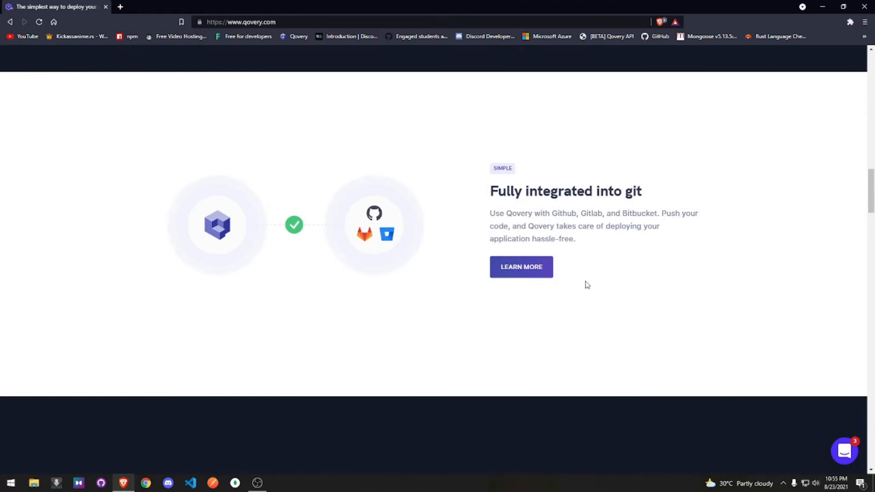
- Read the "Production ready in 15 minutes" section, highlighting the mention of AWS
scroll(587, 284, down, 1)
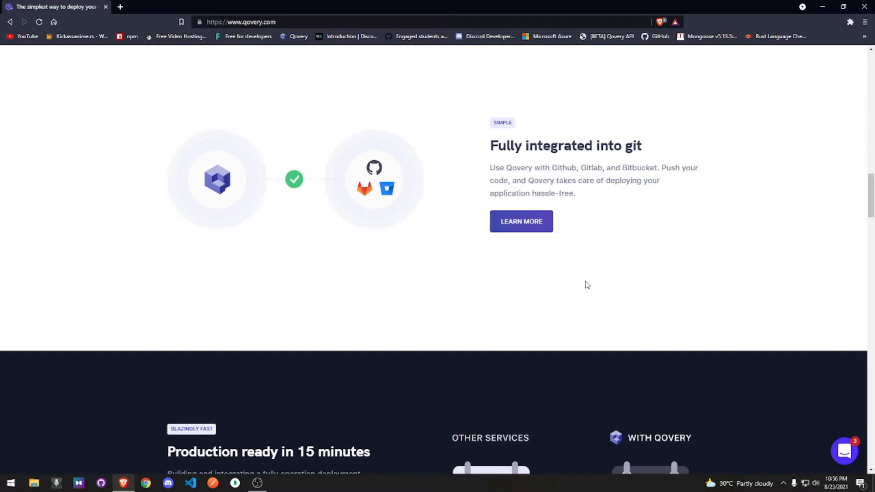
scroll(587, 284, down, 5)
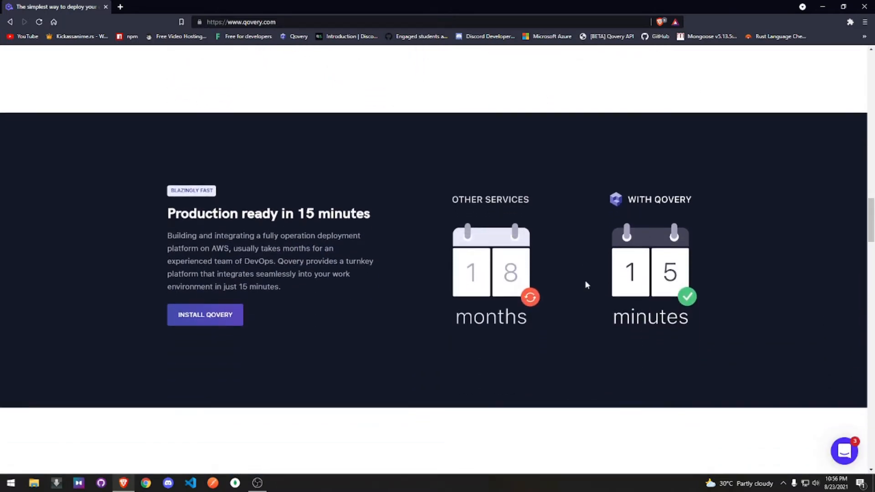
scroll(587, 285, down, 1)
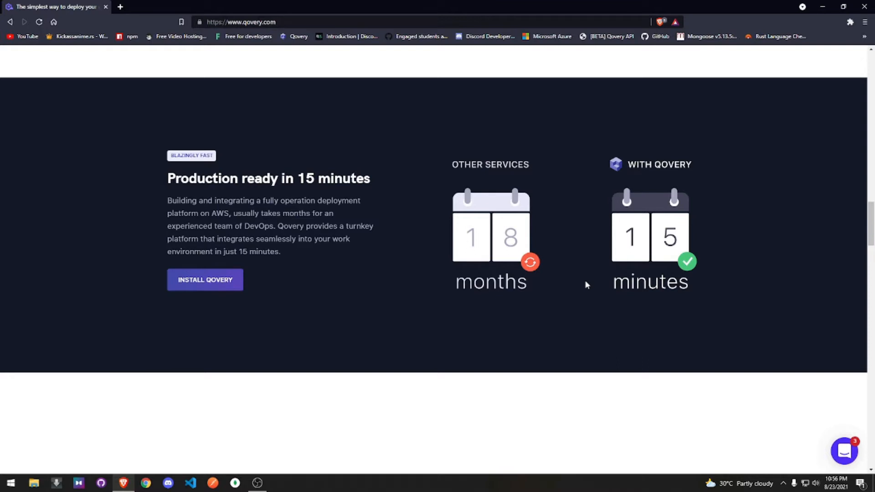
drag(204, 214, 232, 213)
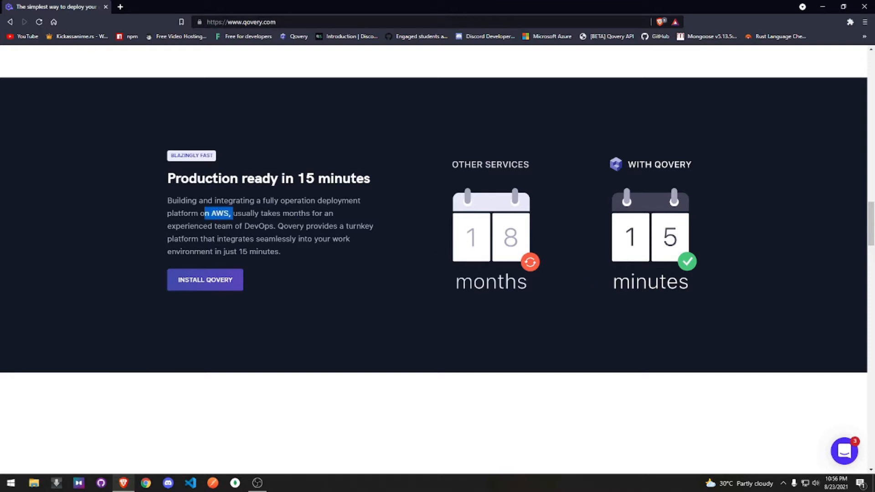
click(318, 251)
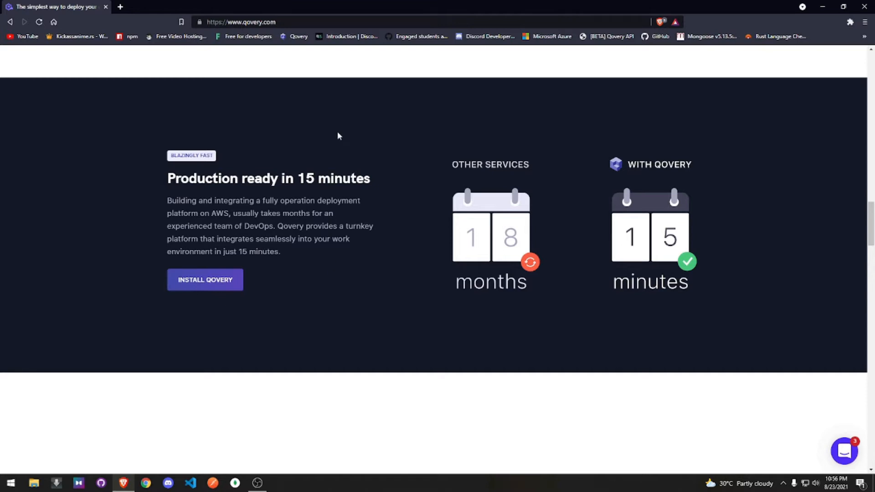
- Read the "Integrate with your tools" section, highlighting its heading and the phrases about the existing technical stack and monitoring system
scroll(346, 164, down, 6)
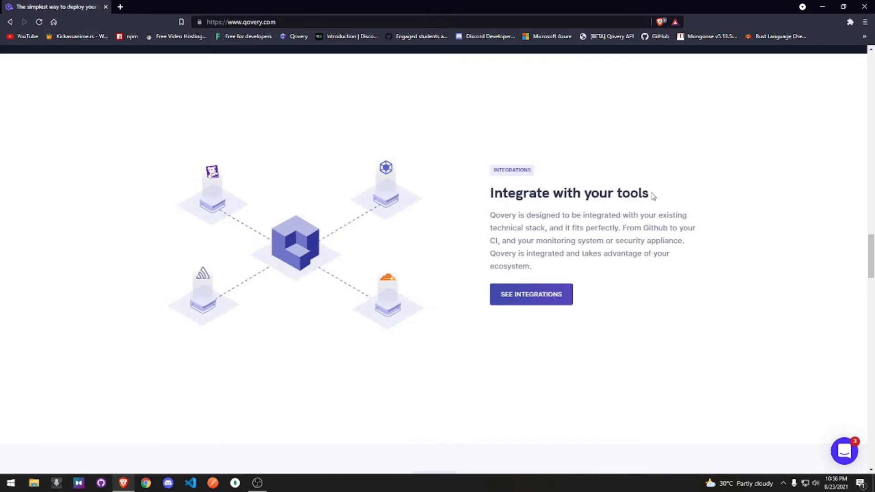
drag(654, 195, 488, 193)
click(508, 223)
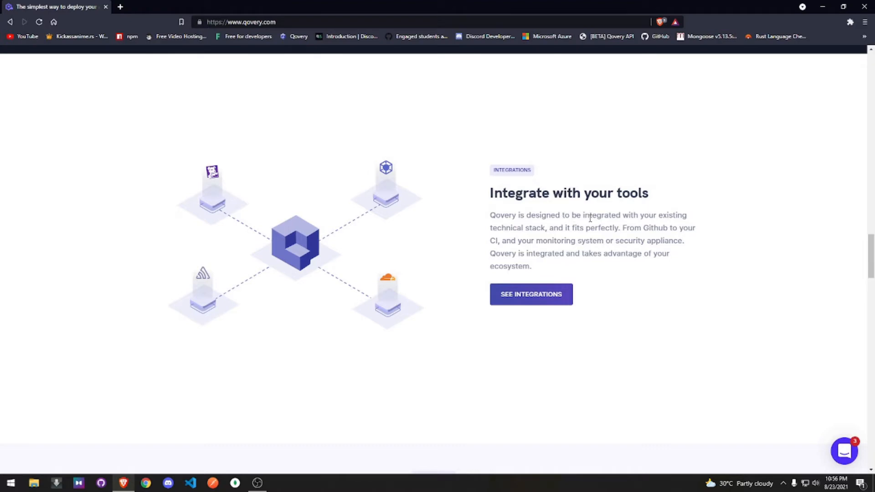
drag(636, 218, 683, 216)
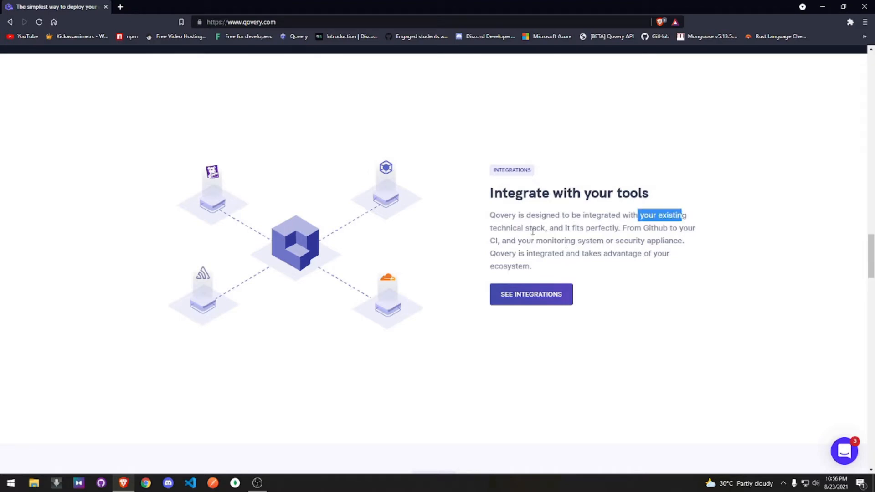
drag(525, 228, 547, 228)
click(565, 238)
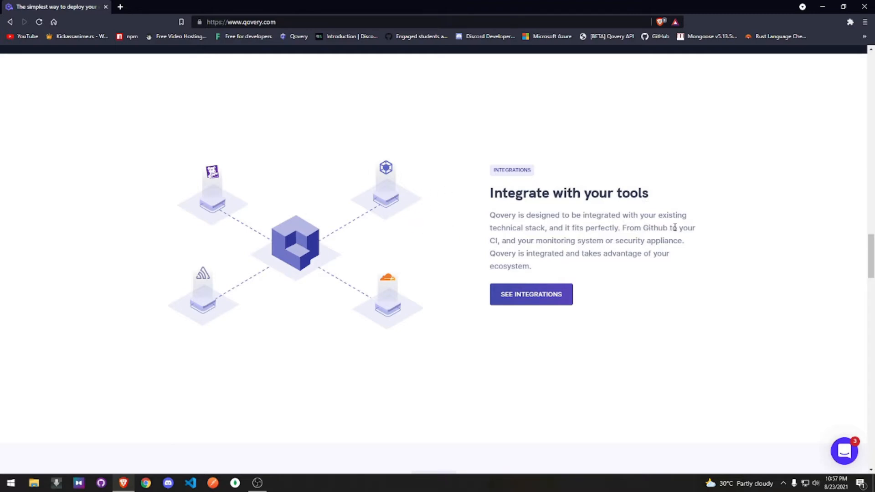
drag(516, 240, 603, 240)
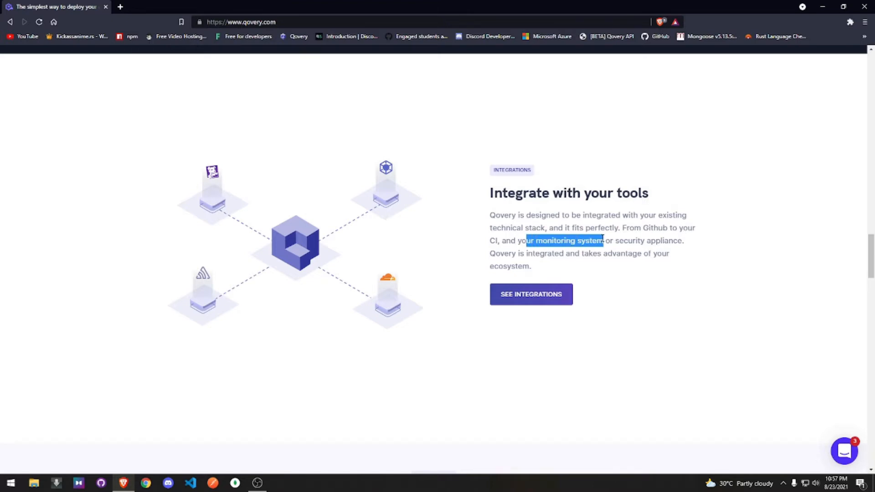
- Examine the developer testimonials, highlighting the first reviewer's company and the YAML mention in the quote
scroll(618, 289, down, 5)
scroll(619, 289, down, 2)
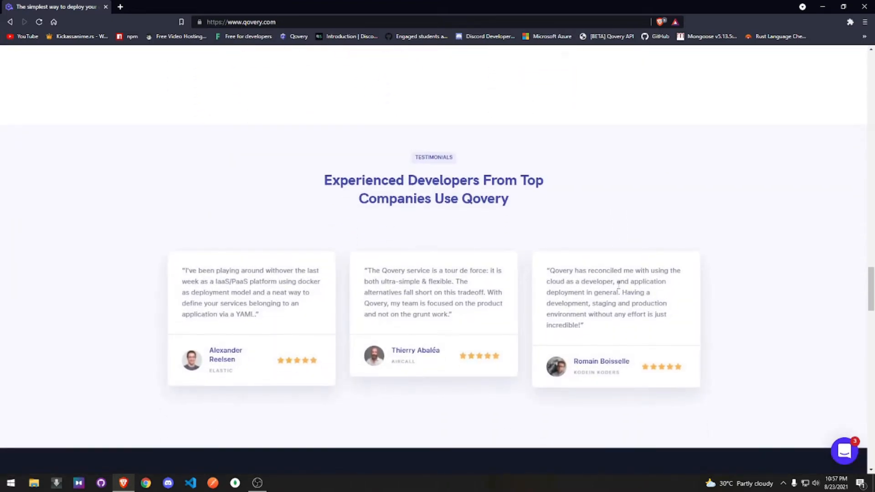
scroll(618, 286, down, 2)
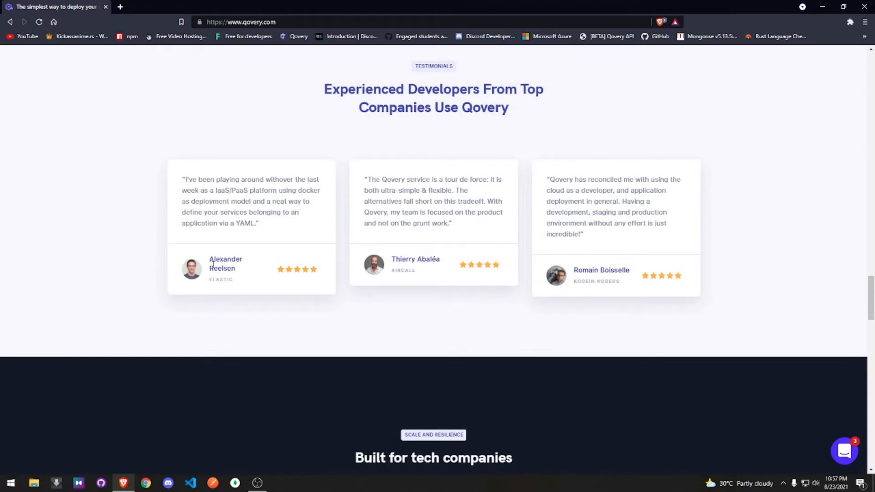
drag(210, 279, 235, 282)
click(243, 312)
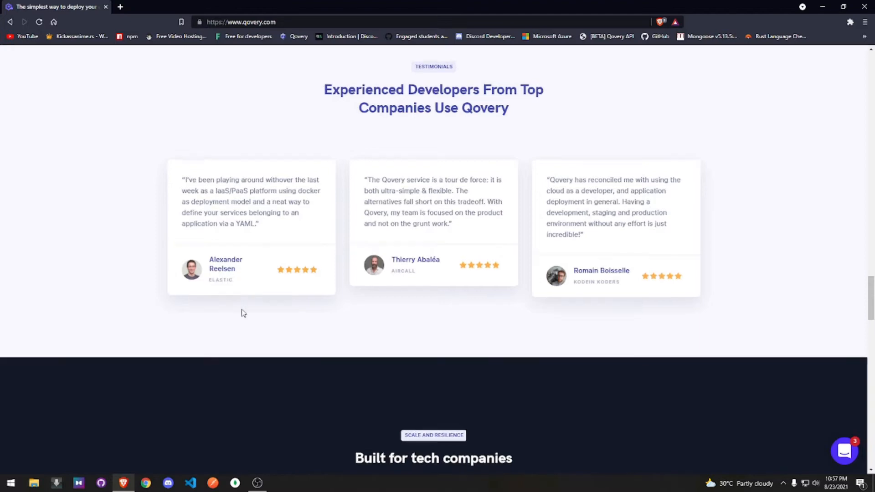
scroll(242, 313, up, 1)
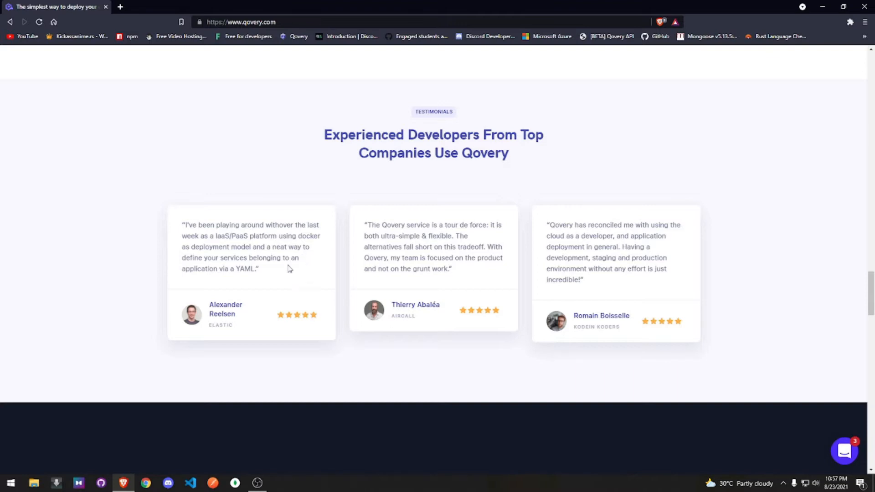
drag(256, 270, 236, 269)
click(279, 274)
- Review the "Built for tech companies" section, highlighting the "Scale and resilience" label and the "Web interface & CLI" heading
scroll(279, 274, down, 8)
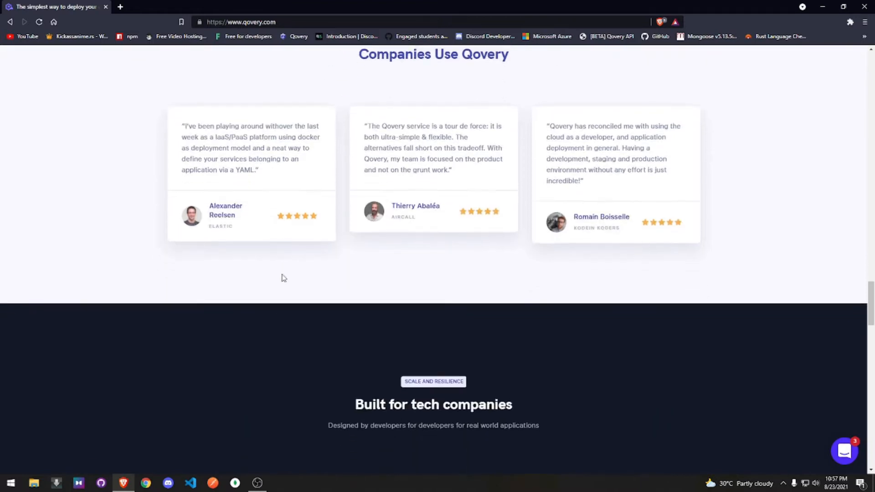
scroll(438, 270, down, 1)
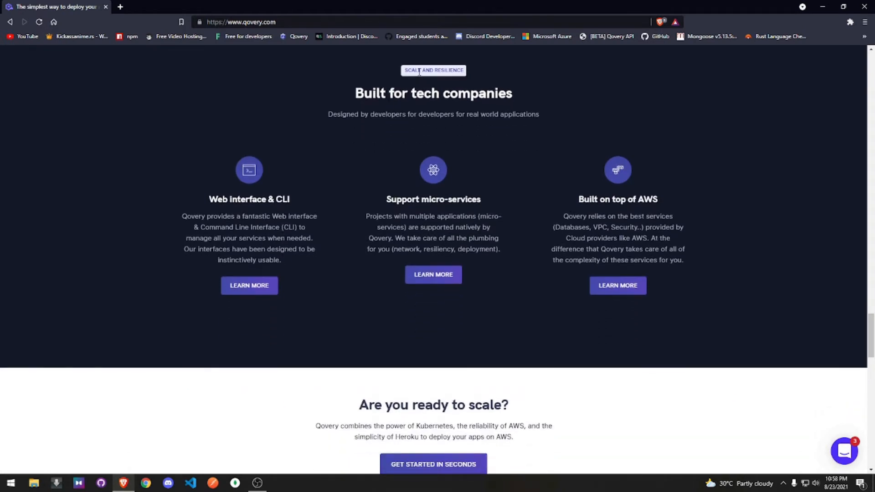
drag(473, 74, 405, 70)
click(347, 126)
drag(208, 206, 293, 204)
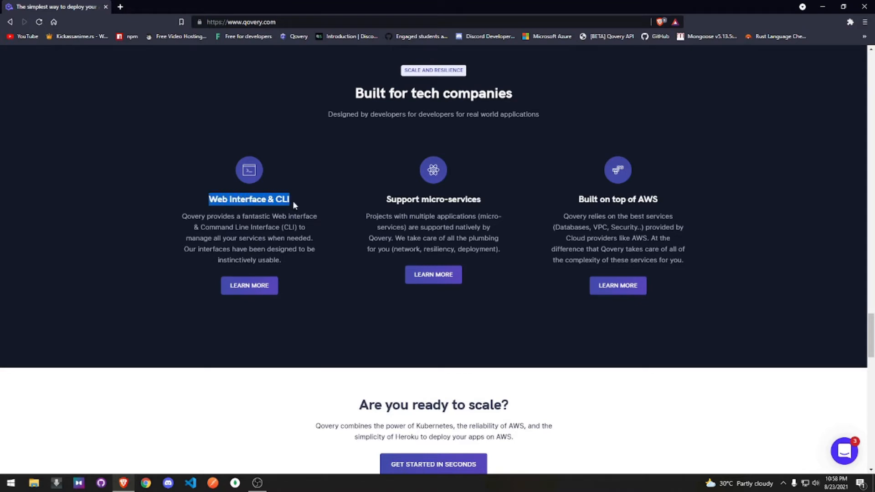
click(319, 206)
- Open the bookmarked Qovery web console in a new browser tab and bring its projects page into view
right_click(296, 37)
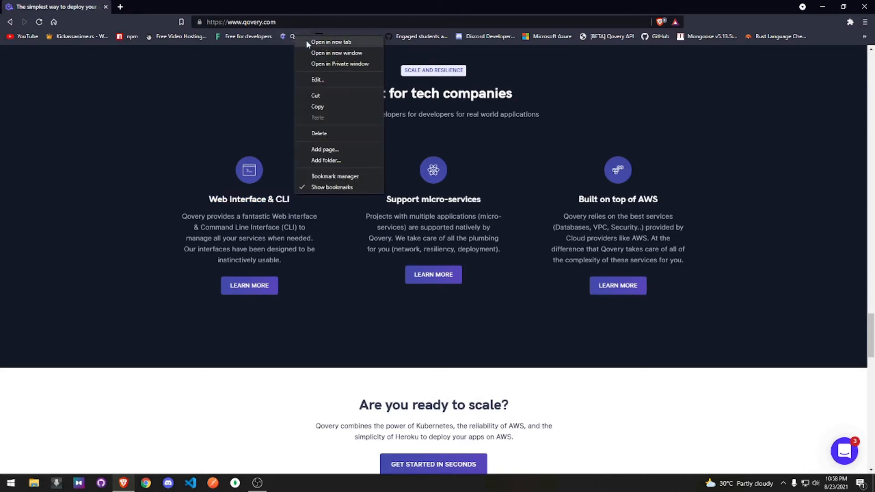
click(305, 39)
click(160, 7)
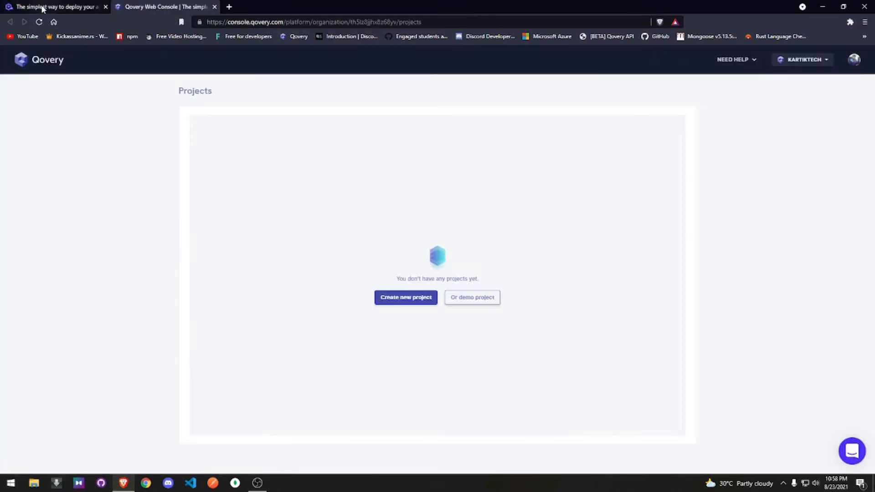
- Return to the Qovery homepage and highlight the CLI part of the "Web interface & CLI" heading
click(25, 7)
drag(269, 199, 297, 202)
click(309, 193)
click(326, 220)
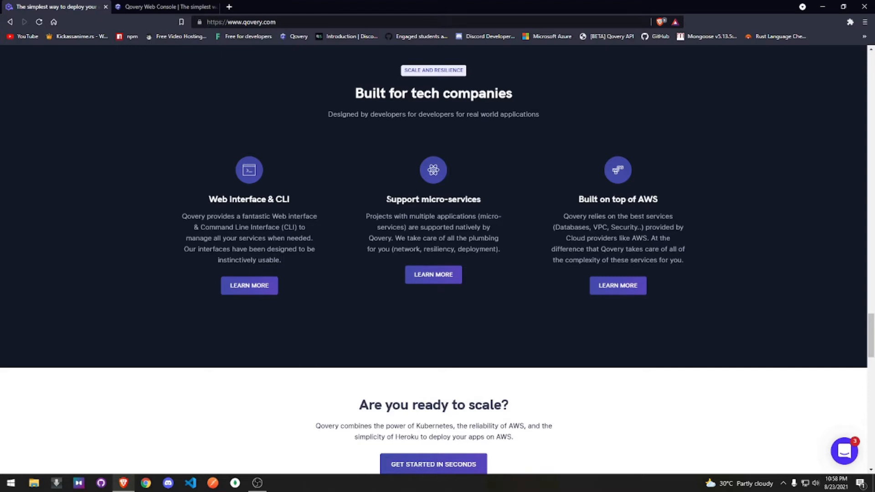
- Highlight the "Support micro-services" heading and parts of its description about multiple applications and resiliency
drag(385, 199, 488, 196)
click(498, 211)
drag(410, 216, 496, 216)
drag(456, 238, 467, 238)
click(467, 238)
- Highlight "Qovery relies on the best services" and the services listed in the "Built on top of AWS" description, then clear the selection
drag(563, 216, 669, 216)
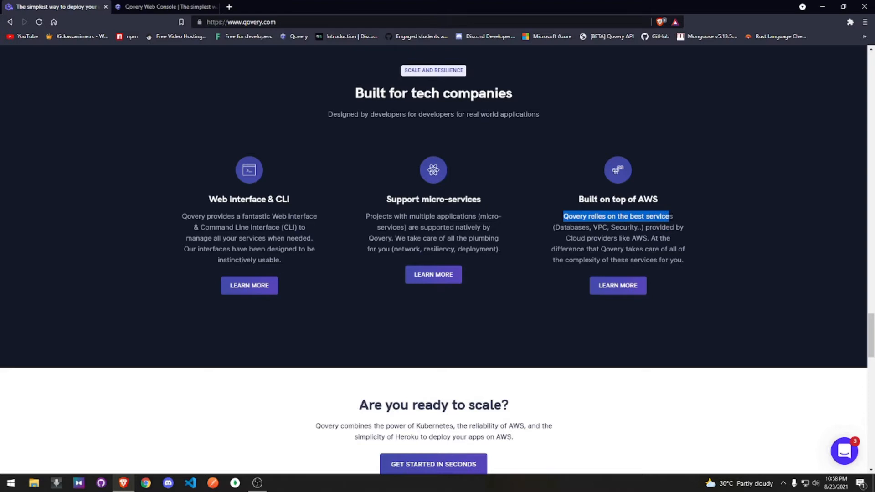
drag(570, 227, 641, 227)
click(707, 228)
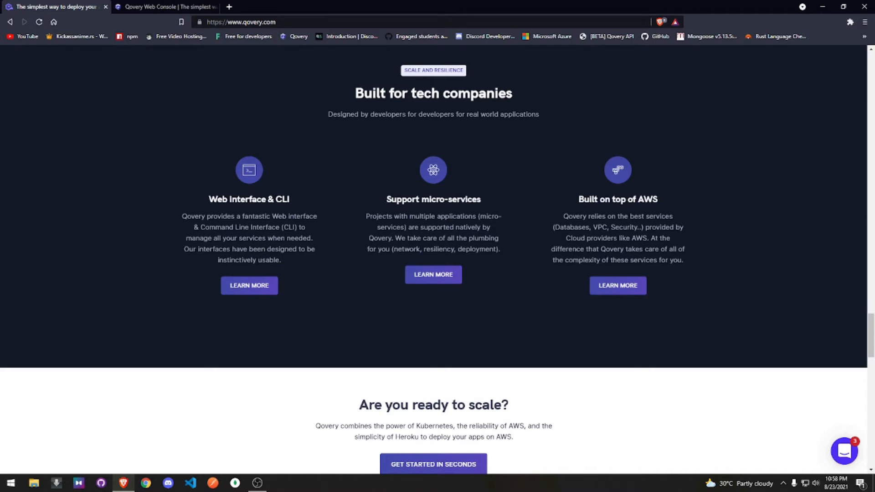
- Read the FAQ answer on how Qovery differs from Heroku, Vercel, Netlify and Terraform, collapse it, and skim the remaining questions
scroll(700, 262, down, 5)
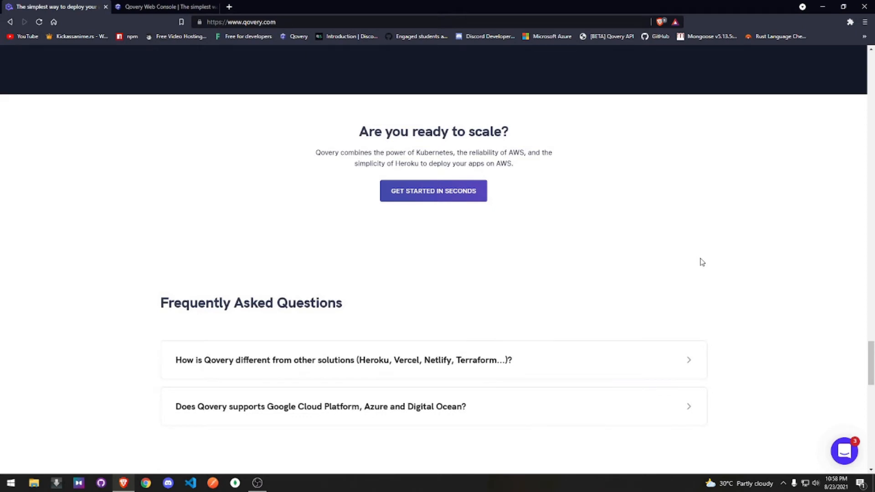
scroll(701, 262, down, 2)
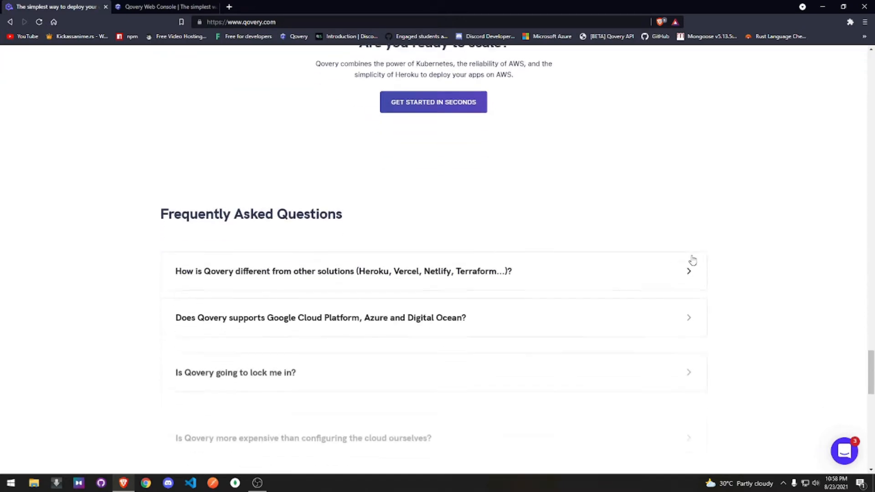
click(413, 283)
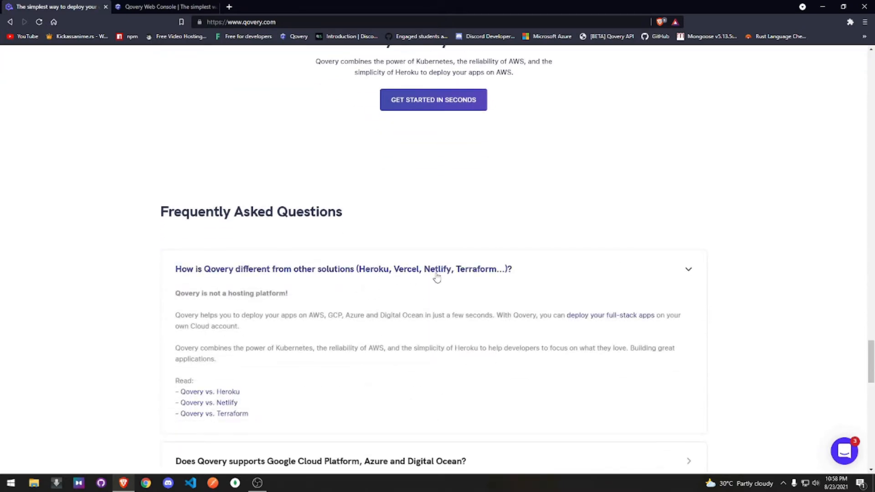
click(689, 271)
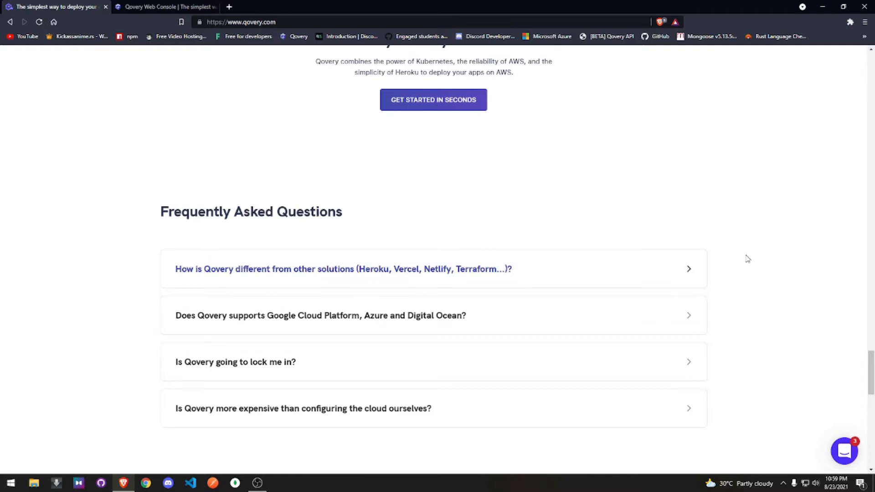
scroll(807, 266, down, 5)
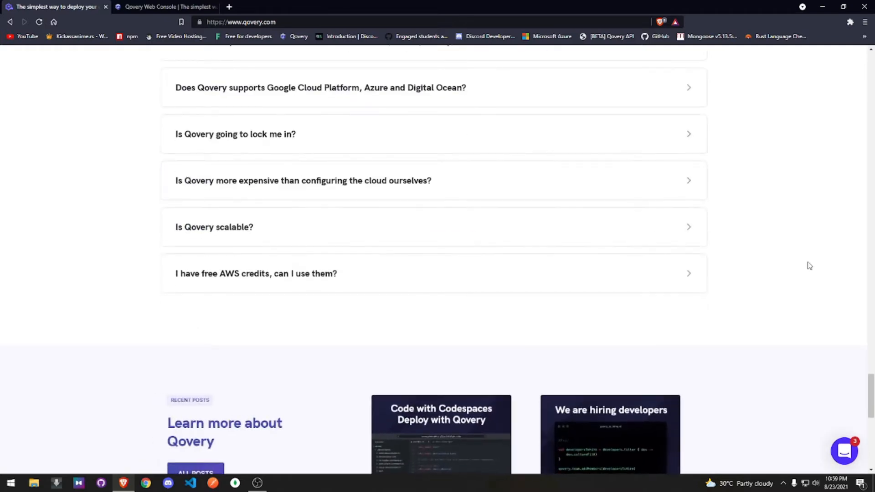
- Open the "Deploy your first application" quickstart guide from the homepage and skim its step-by-step tutorial
scroll(809, 265, up, 10)
scroll(808, 263, up, 5)
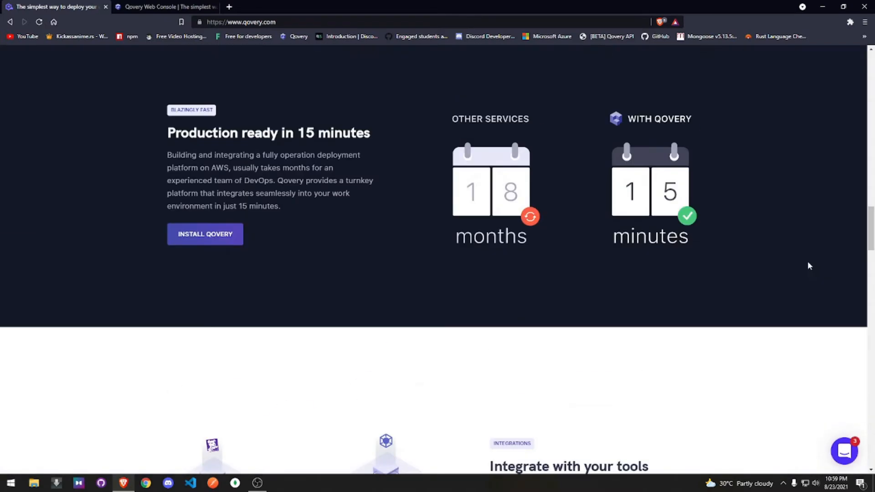
scroll(663, 123, up, 8)
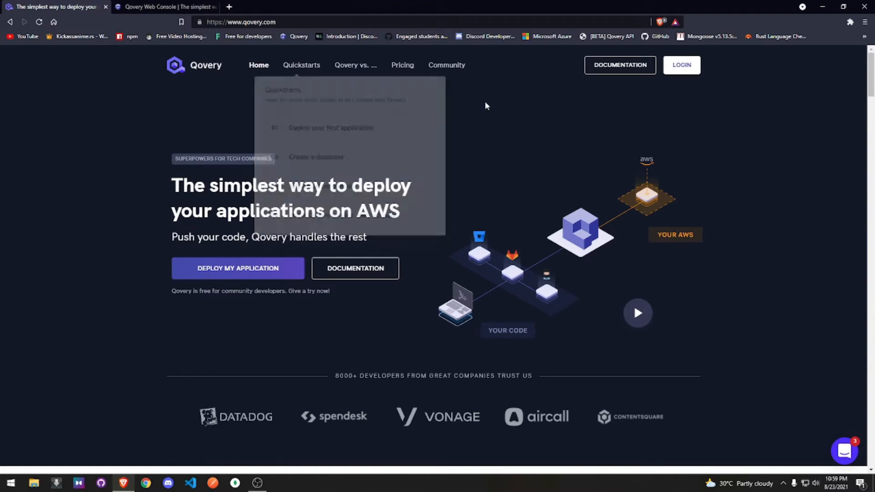
mouse_move(310, 69)
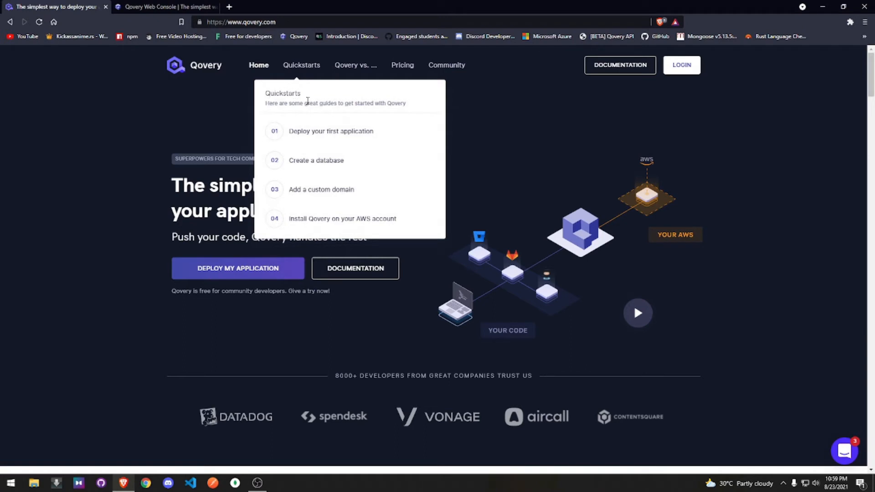
click(342, 131)
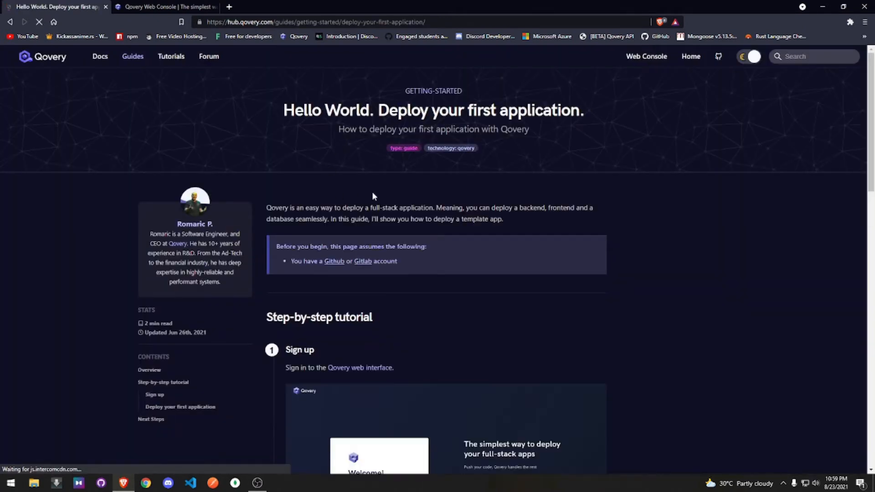
scroll(373, 196, down, 1)
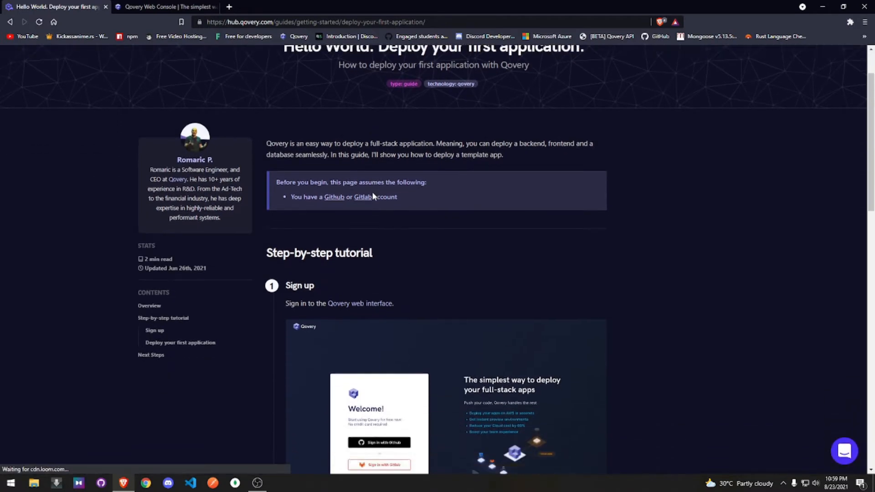
scroll(372, 196, down, 2)
scroll(269, 172, up, 3)
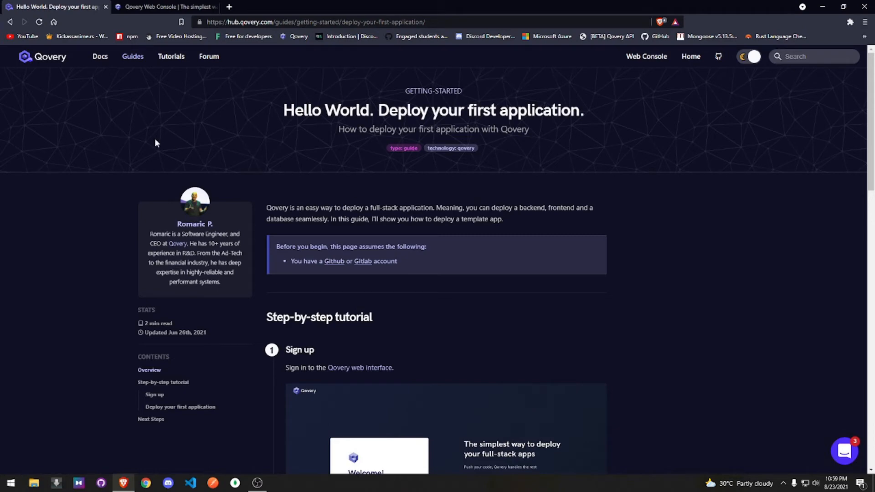
scroll(146, 136, down, 2)
scroll(104, 65, up, 2)
- Open the Qovery documentation and skim the "What is Qovery?" page through its getting-started steps
click(101, 59)
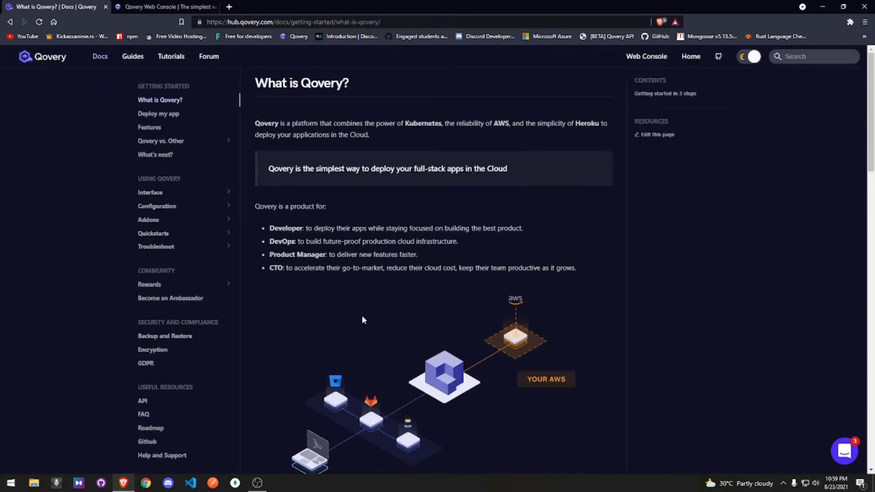
scroll(362, 316, down, 5)
scroll(378, 315, down, 8)
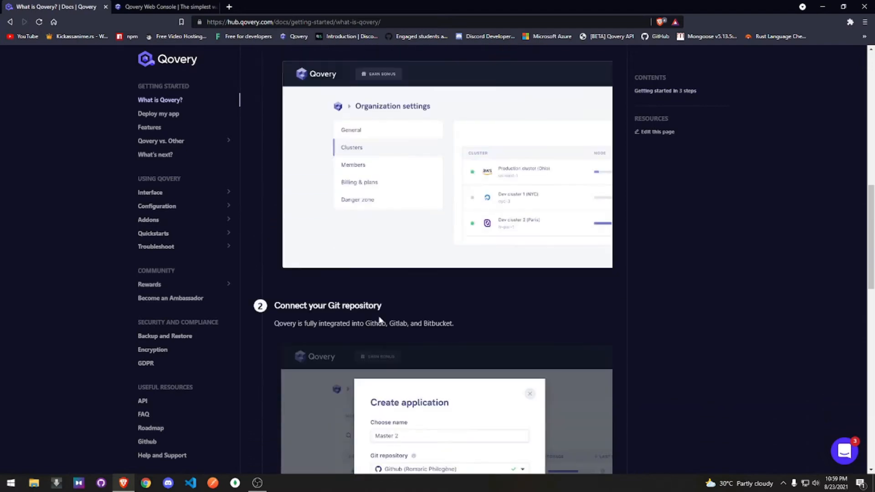
scroll(455, 317, down, 2)
scroll(719, 272, up, 15)
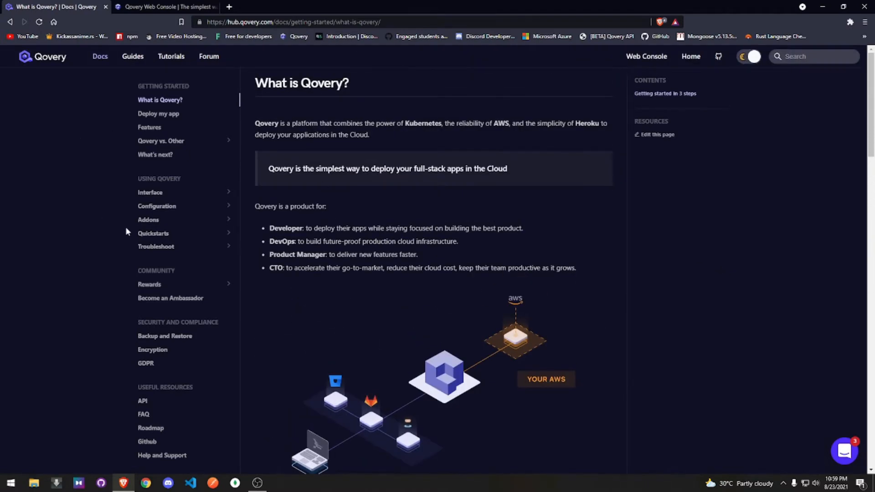
- Open the Interface section of the documentation and look over its CLI and web interface subsections
click(144, 193)
scroll(78, 237, down, 5)
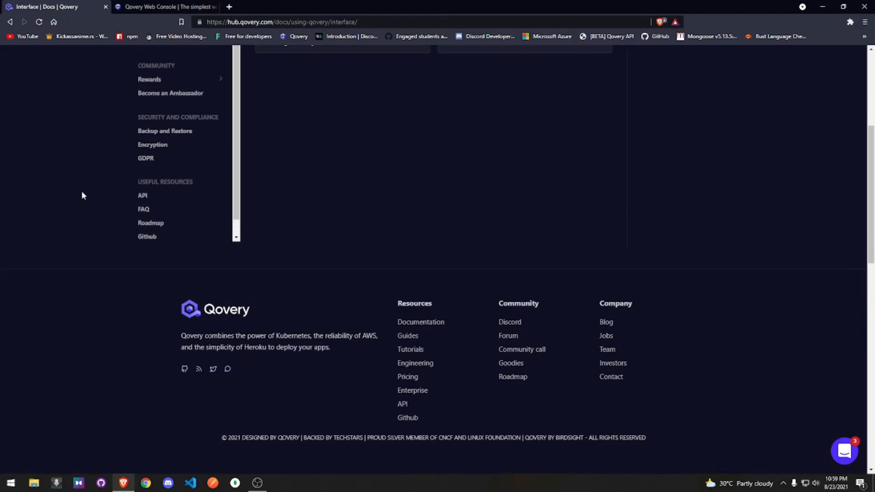
scroll(82, 195, up, 5)
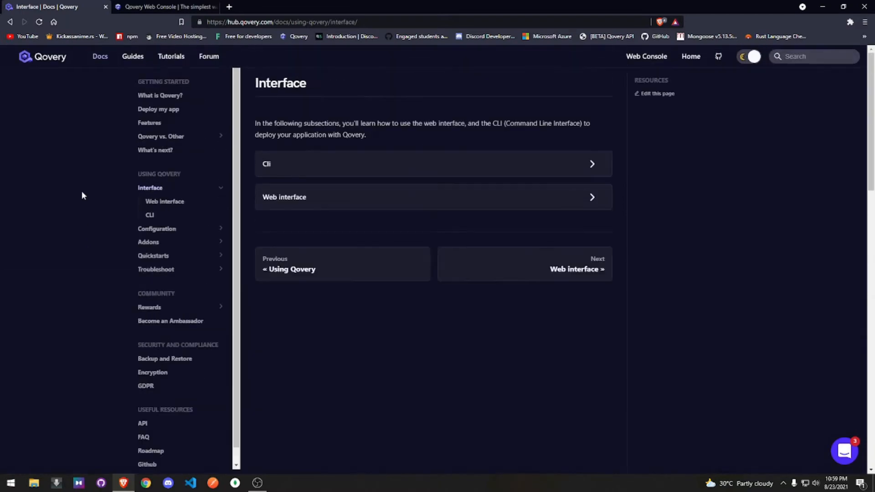
- Return to the Qovery homepage and open the product Roadmap from the community links
click(11, 21)
click(12, 23)
click(11, 22)
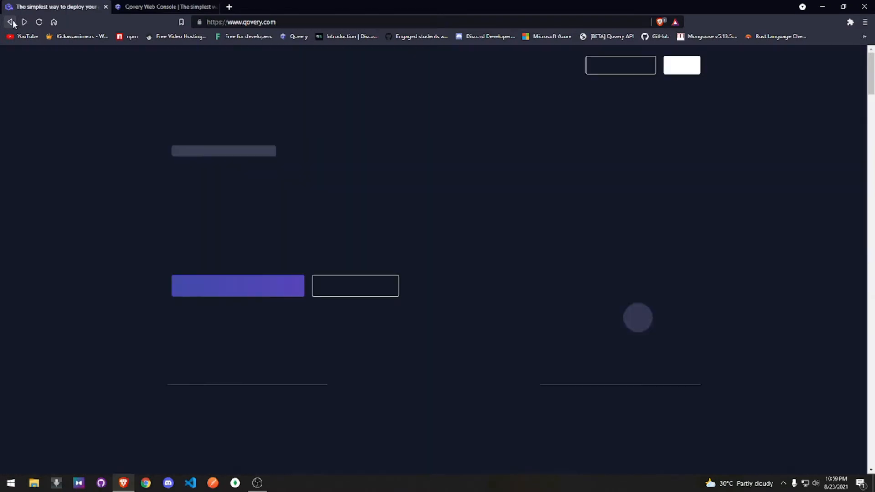
mouse_move(448, 67)
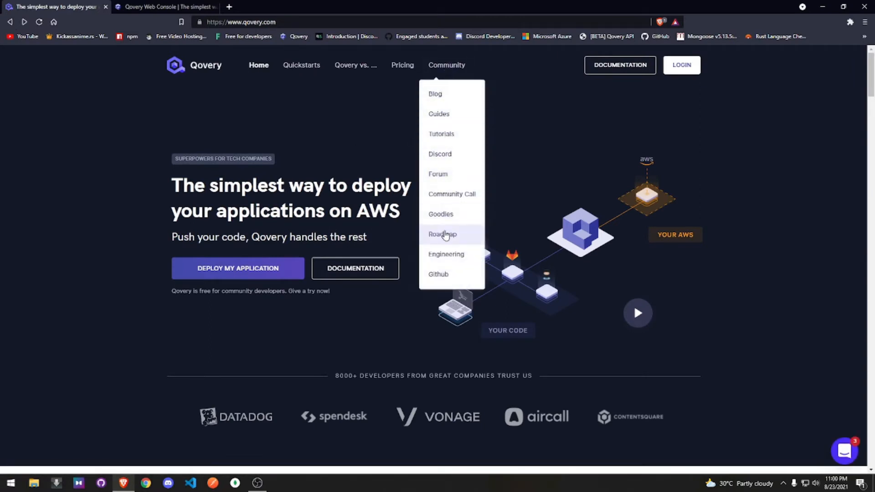
click(448, 238)
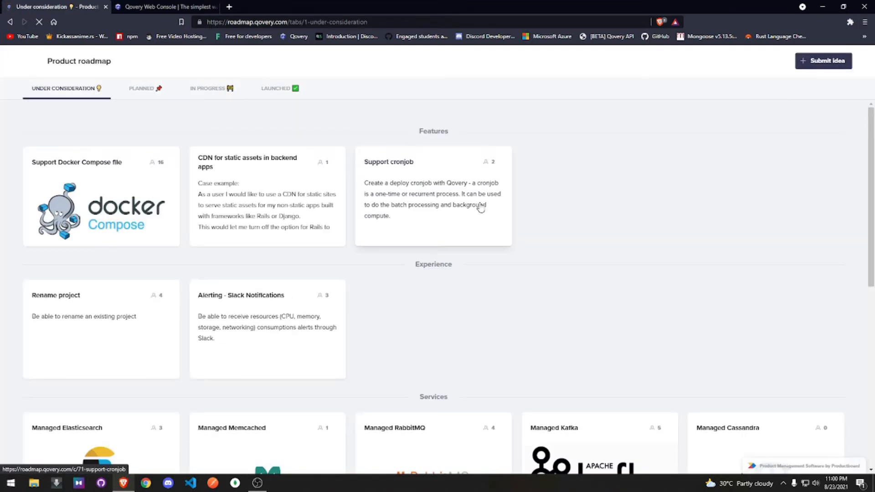
- Examine the launched features on the product roadmap, from the oldest March 2020 entries back up to those from 2021
click(278, 88)
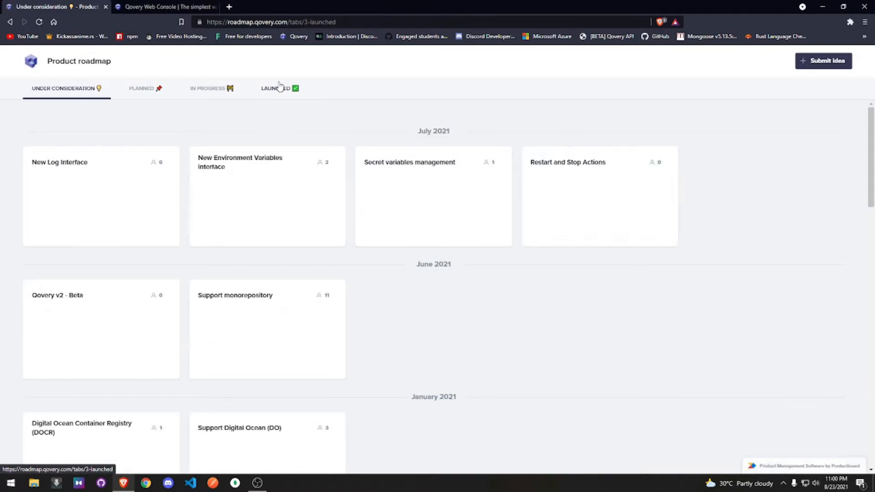
scroll(693, 259, down, 5)
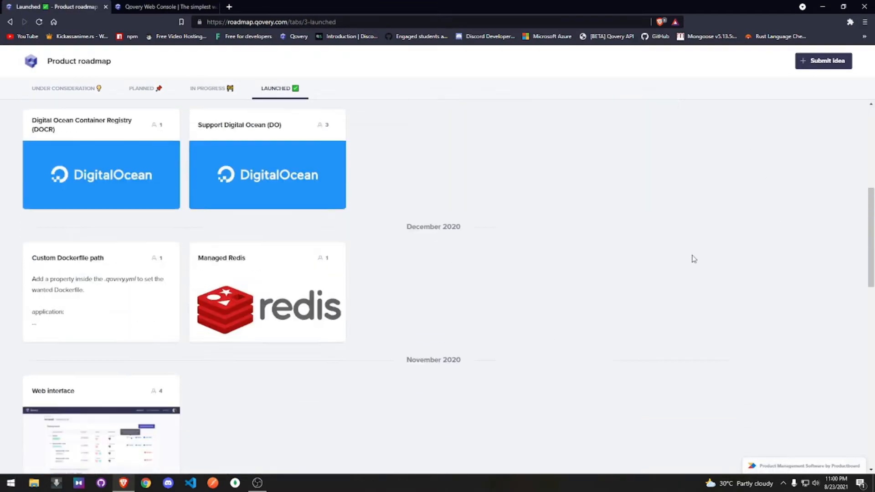
scroll(643, 238, down, 12)
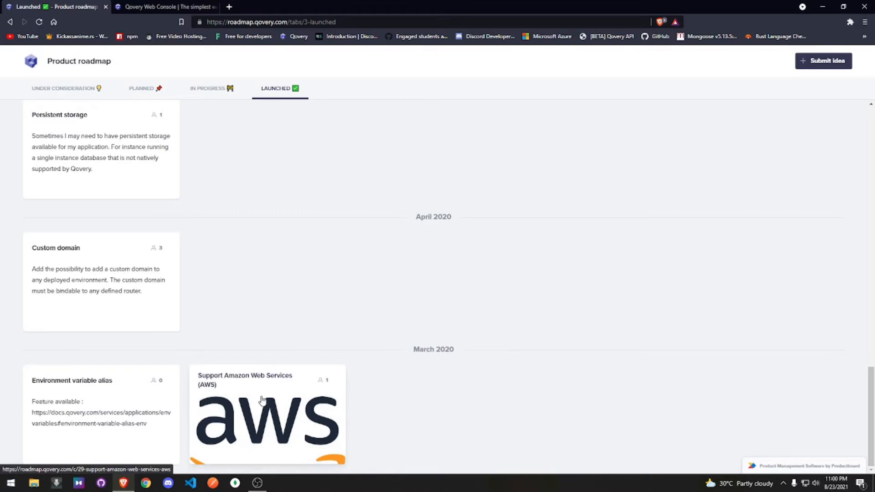
scroll(113, 391, up, 2)
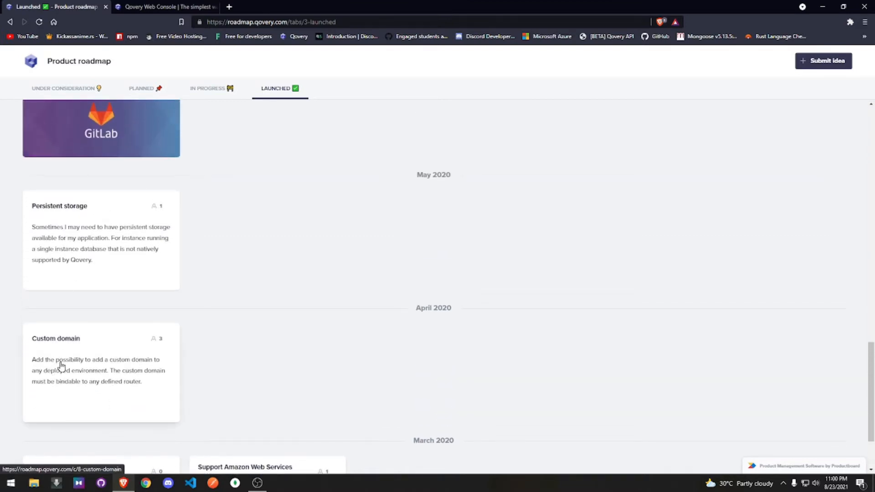
scroll(61, 365, up, 2)
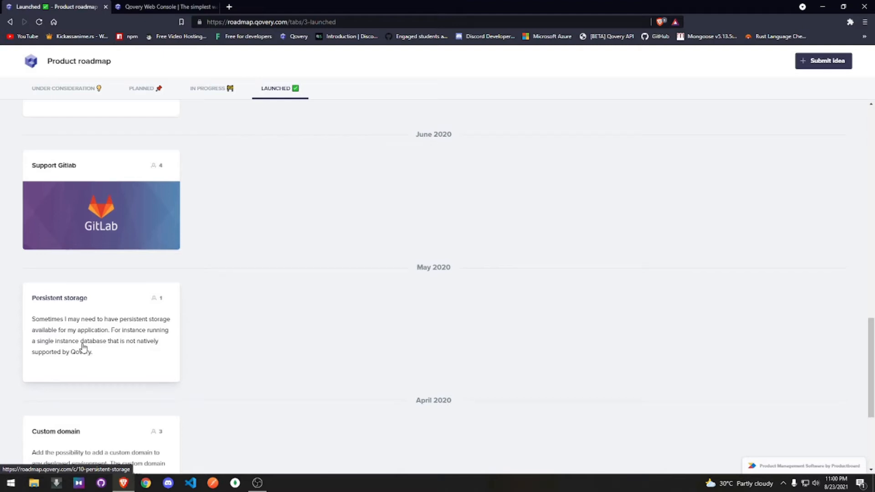
scroll(86, 350, up, 4)
scroll(84, 346, up, 1)
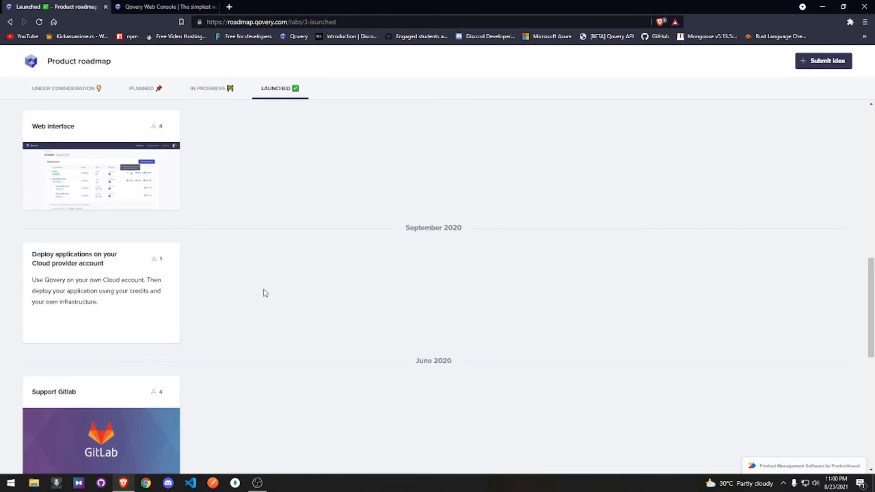
scroll(264, 292, up, 4)
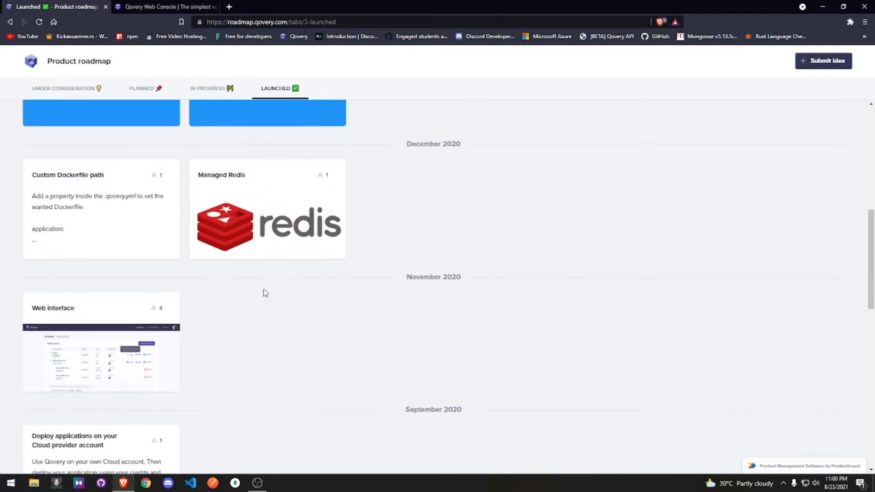
scroll(271, 292, up, 1)
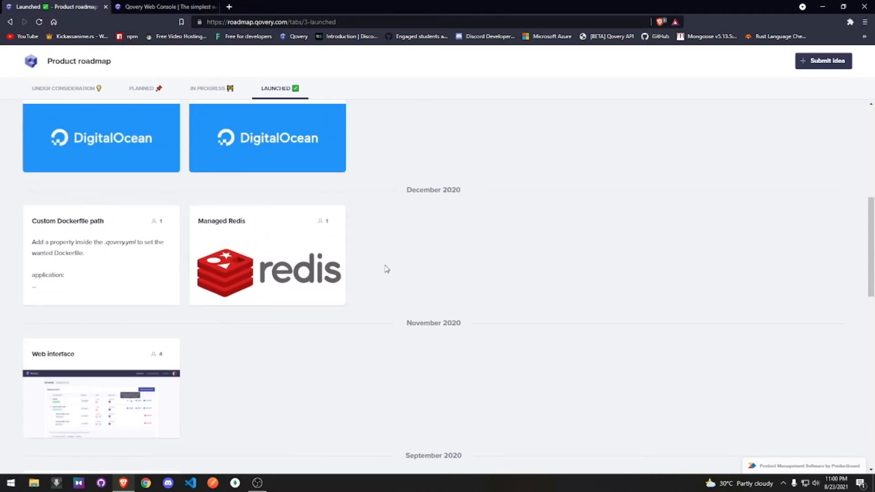
scroll(388, 273, up, 4)
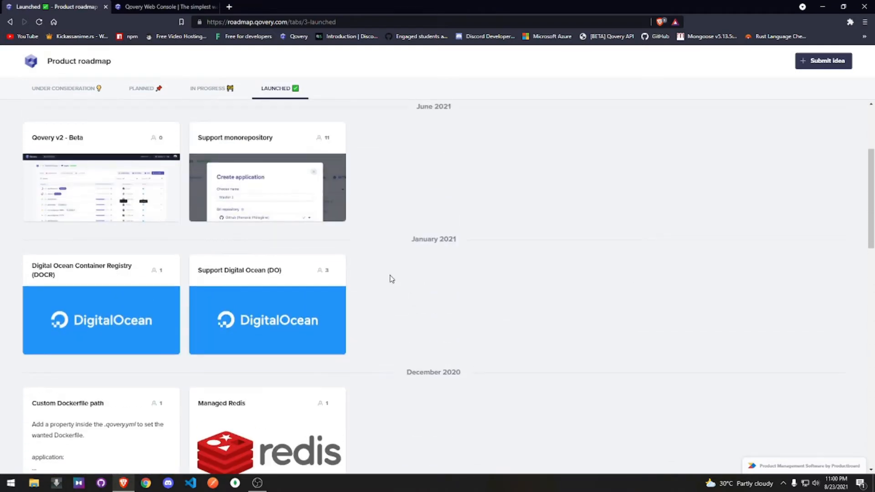
- Show the roadmap's in-progress features, view the "Support Scaleway (Cloud Provider)" card with its importance ratings, and close it
click(217, 95)
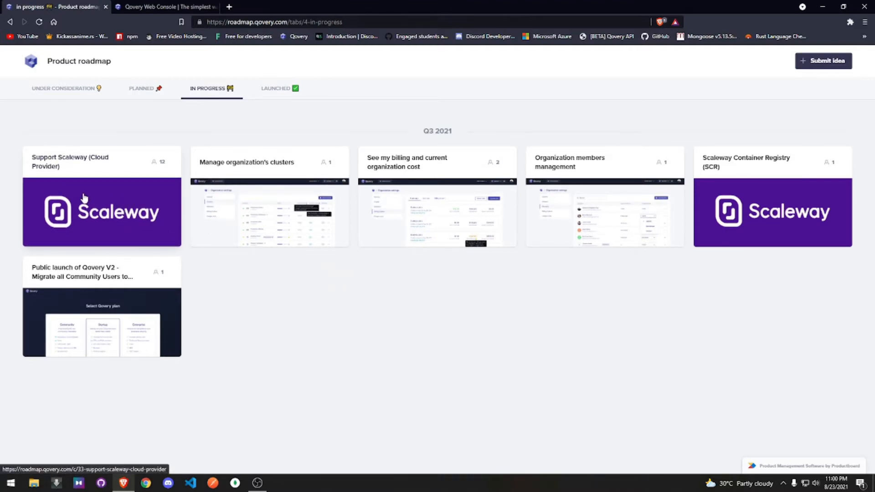
click(159, 168)
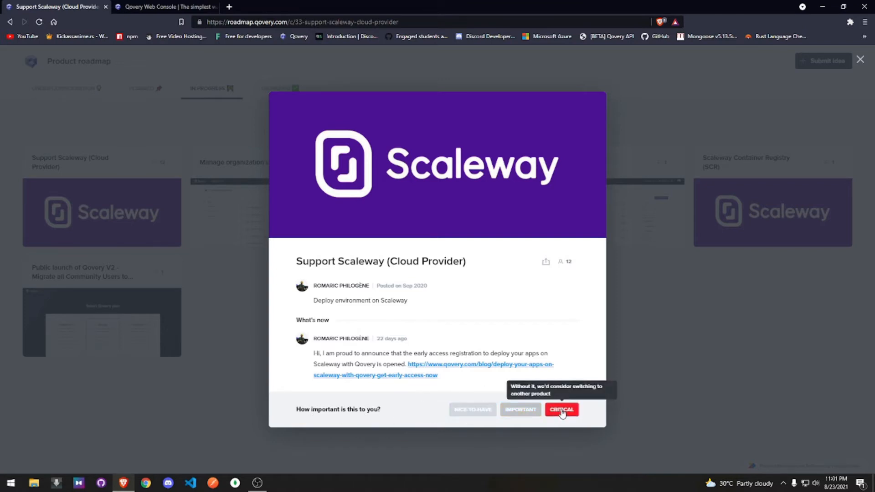
click(671, 350)
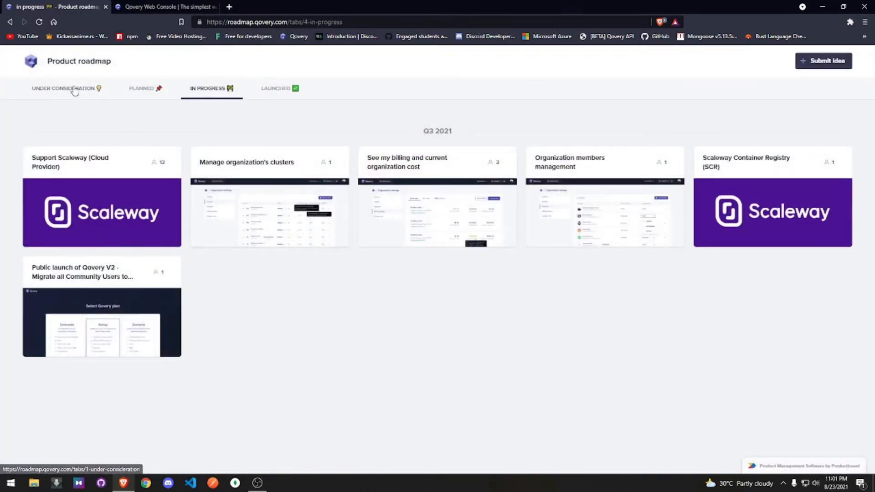
- Examine the features under consideration on the product roadmap, from Features and Experience through to the Services integrations
click(40, 90)
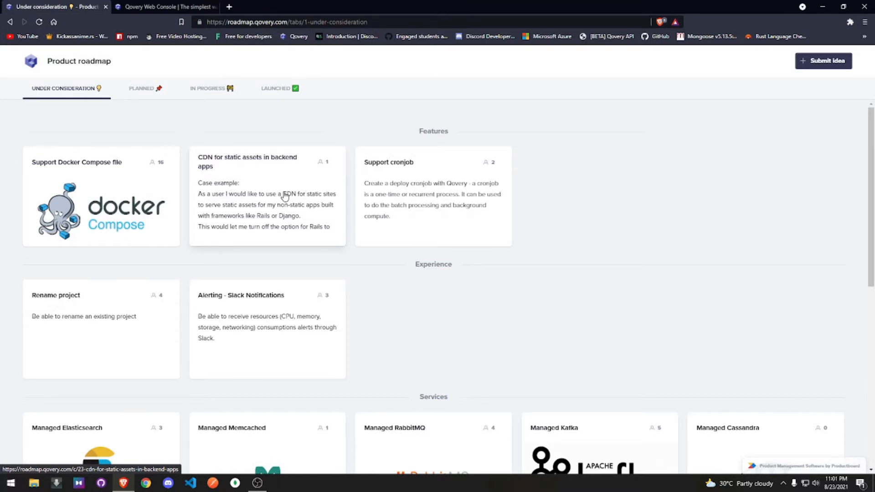
scroll(578, 256, down, 1)
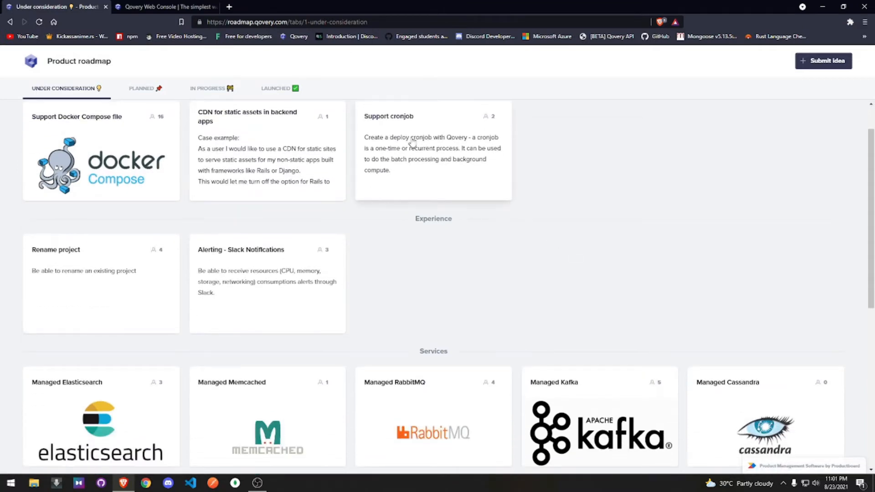
scroll(592, 282, down, 2)
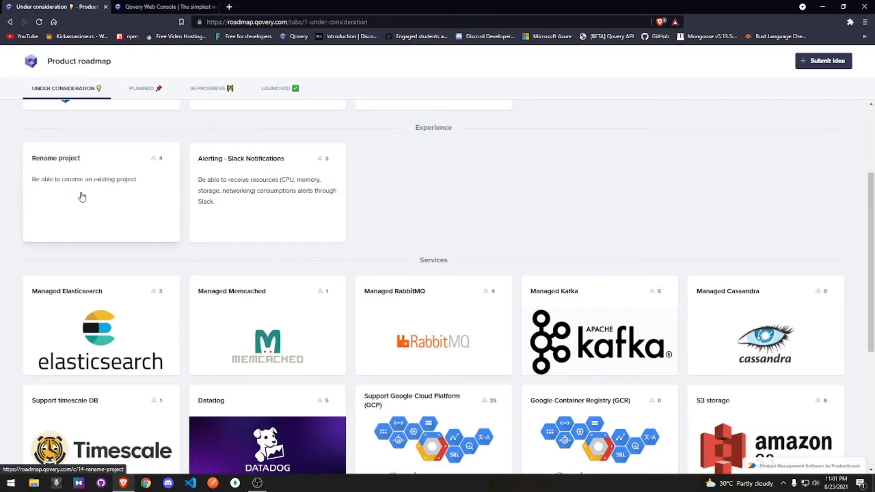
scroll(82, 197, down, 3)
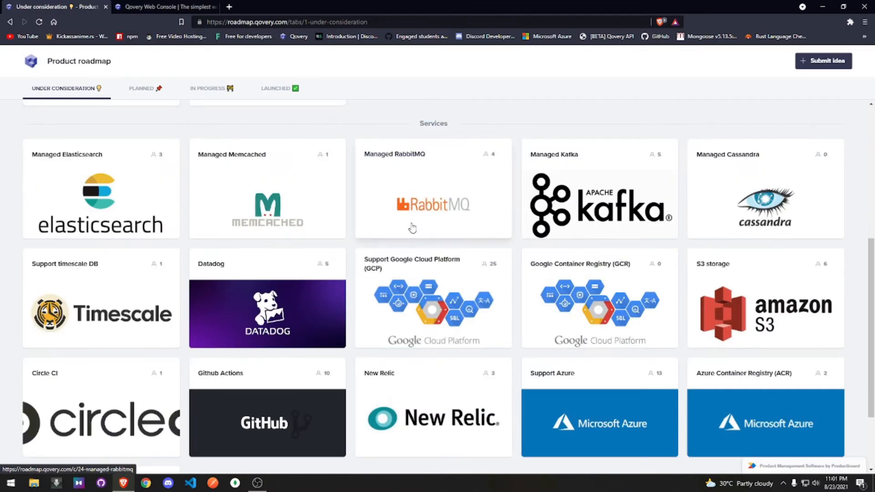
scroll(411, 228, down, 1)
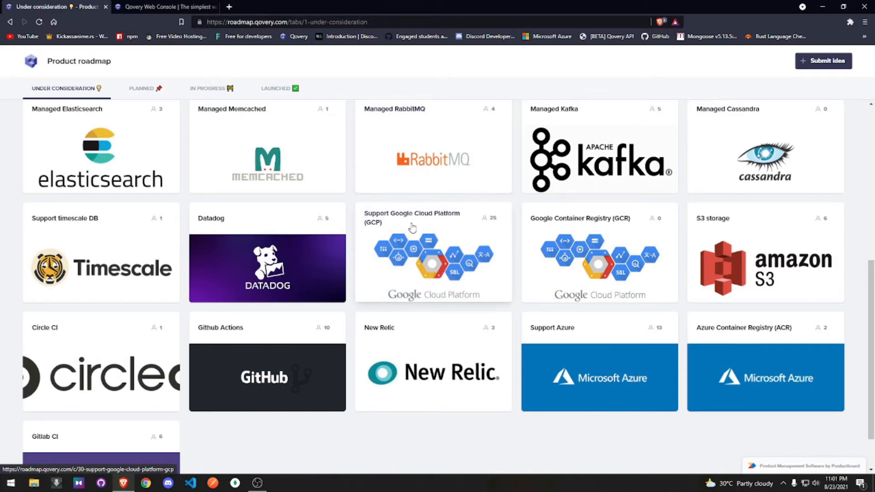
scroll(412, 228, down, 1)
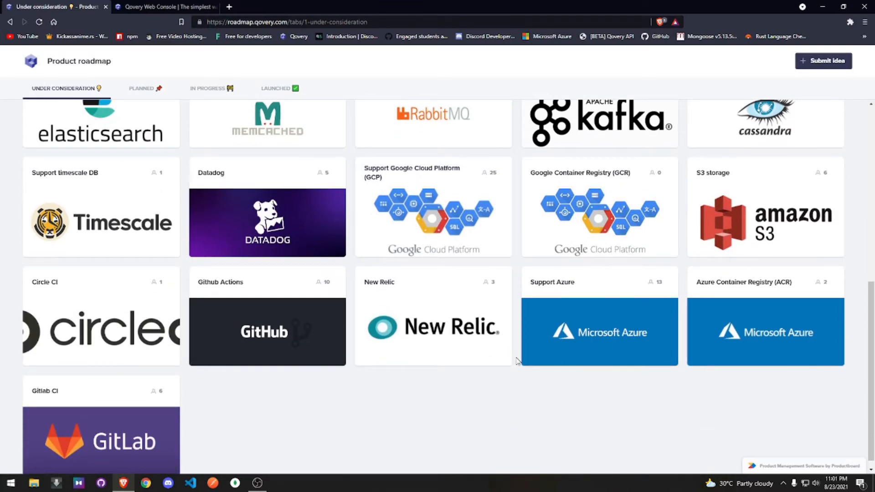
- View the roadmap's form for submitting a new idea, then close it without sending anything
click(824, 61)
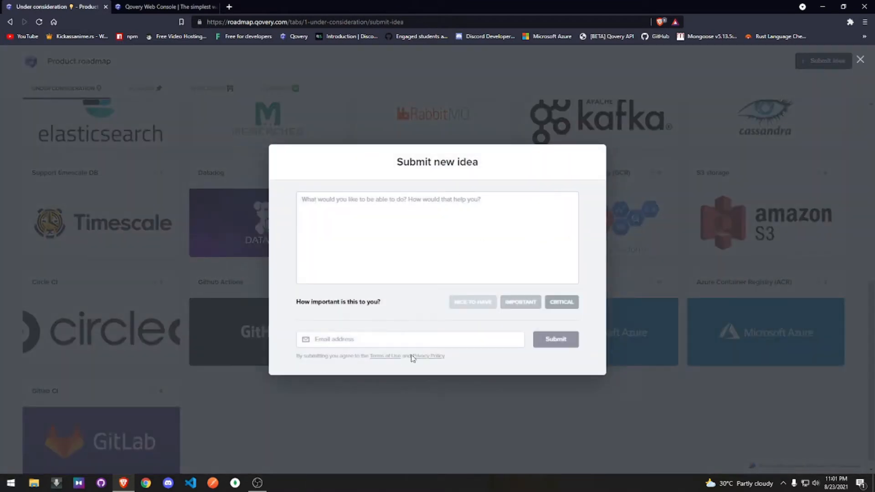
click(586, 439)
scroll(150, 339, down, 1)
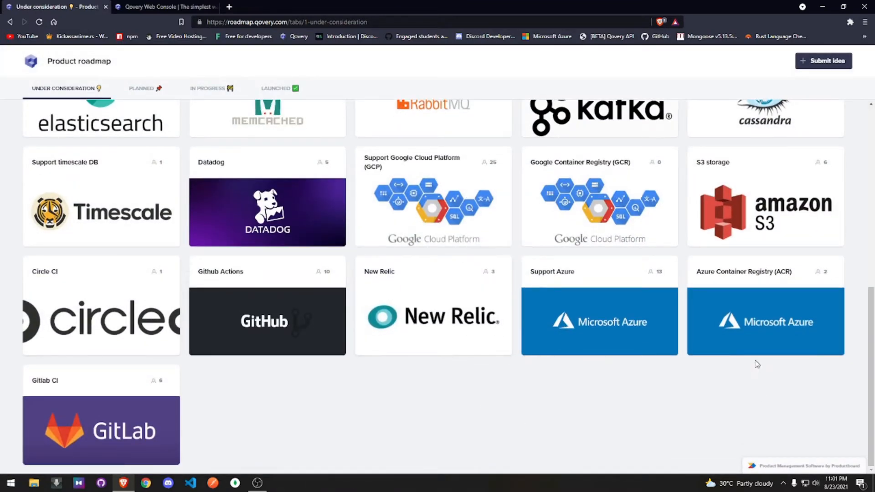
- Look over the roadmap's planned features from Q3 2021 to S2 2022 and return to the in-progress features
scroll(756, 362, up, 10)
click(142, 88)
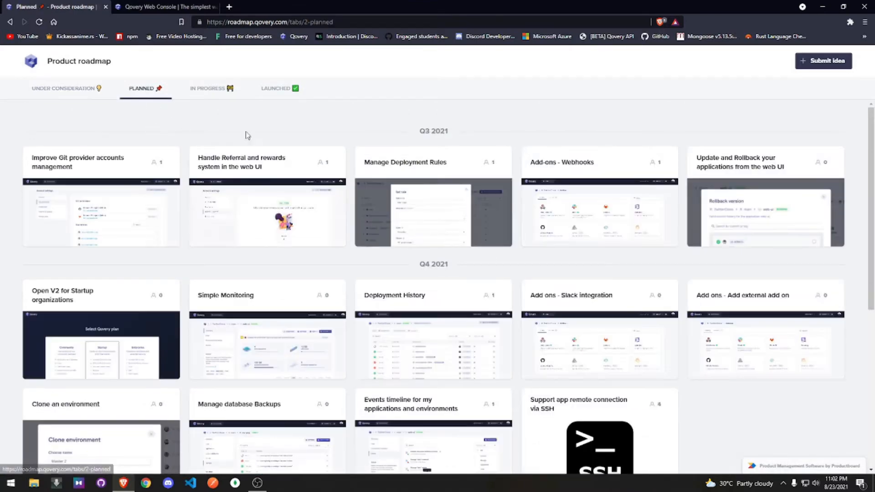
scroll(2, 172, down, 6)
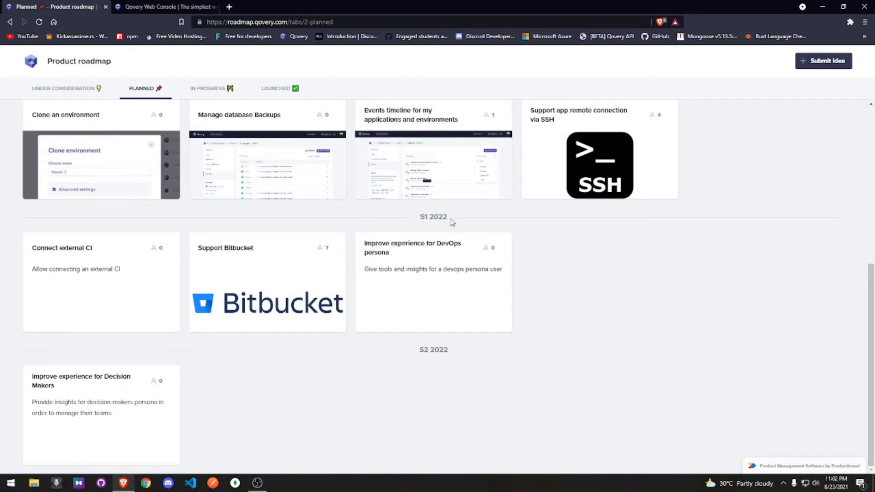
scroll(234, 378, up, 5)
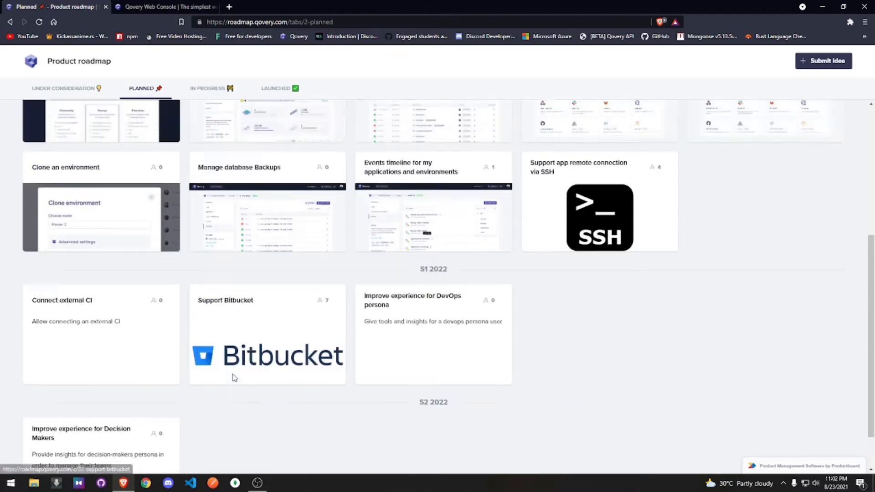
click(237, 94)
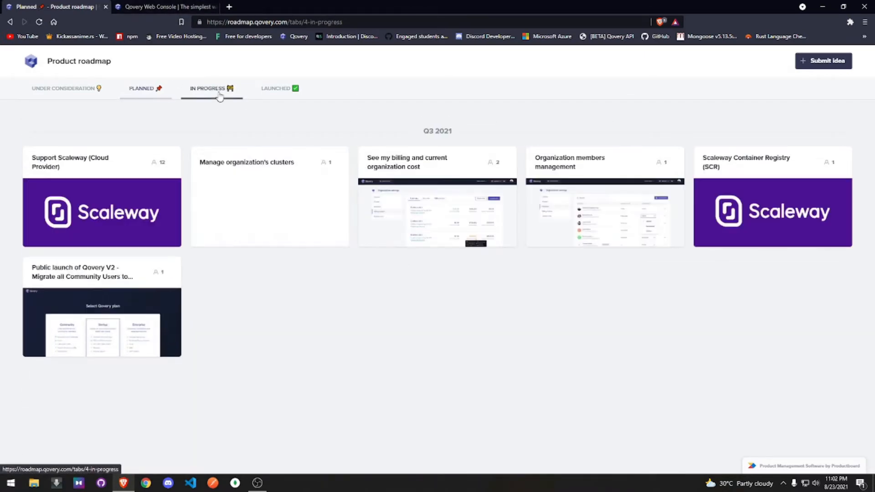
- Switch to the open Qovery web console and sign out of the account
click(198, 5)
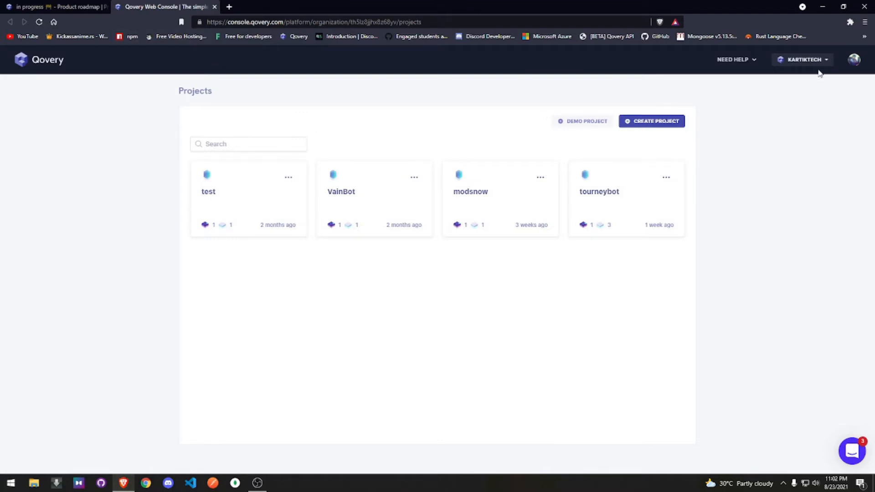
click(851, 64)
click(749, 143)
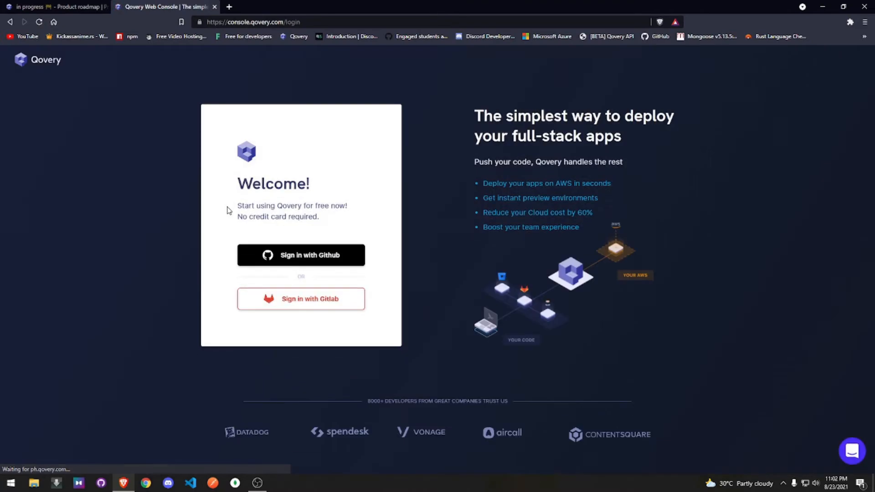
- Leave the product roadmap and open the Qovery homepage at qovery.com
click(59, 6)
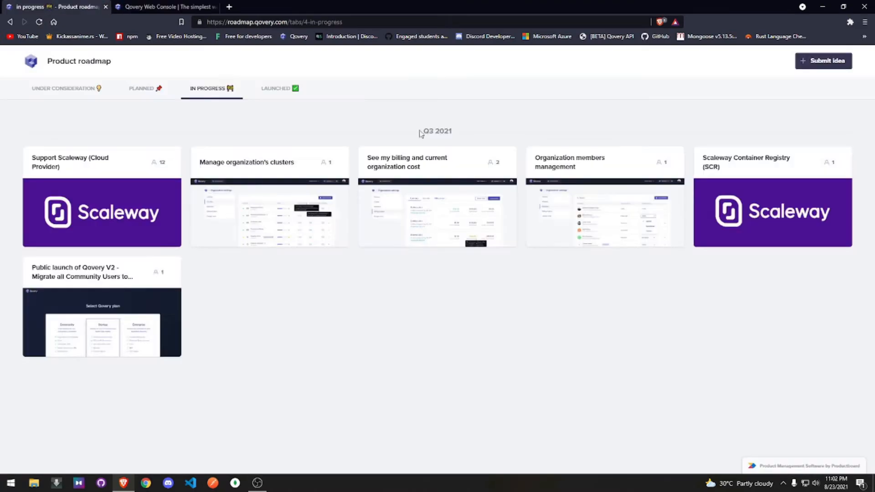
click(9, 22)
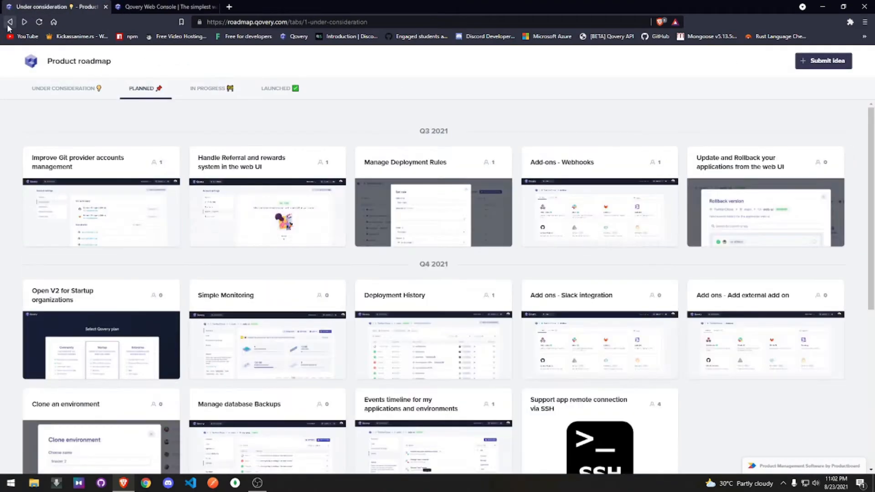
click(9, 22)
click(9, 22)
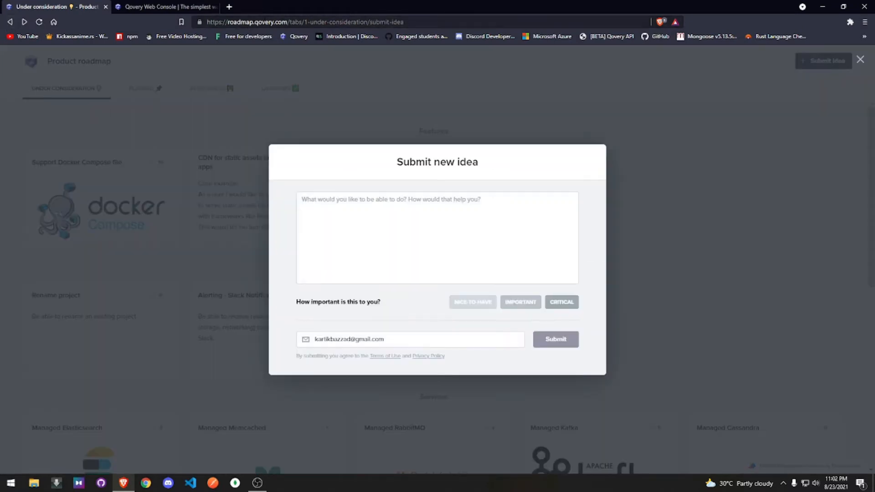
click(218, 21)
text(qovery)
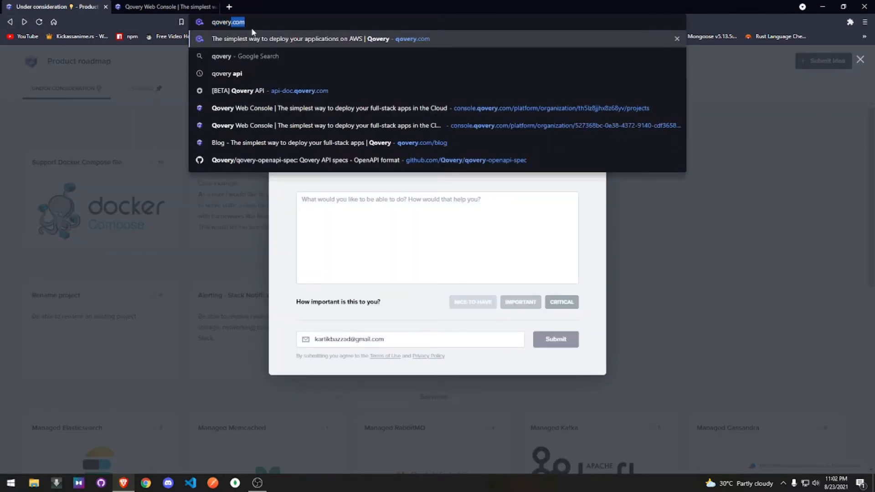
key(Return)
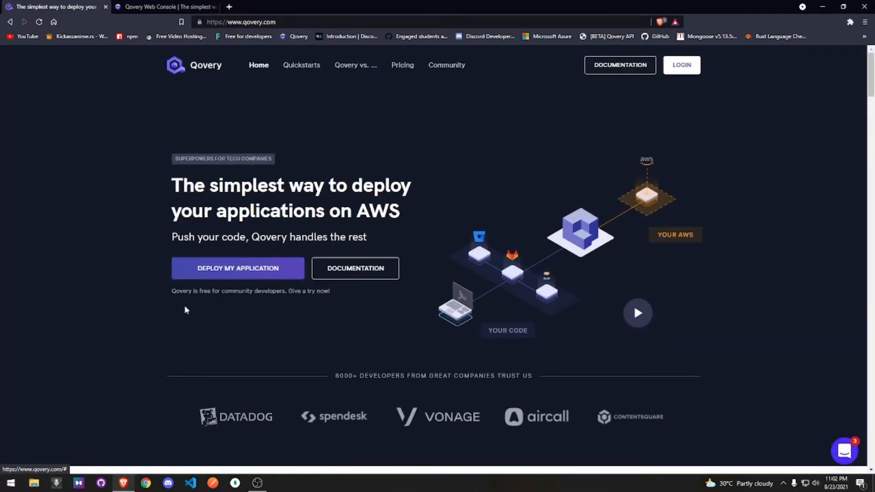
- Log in to the Qovery console with GitHub and close the other, signed-out console page
click(675, 72)
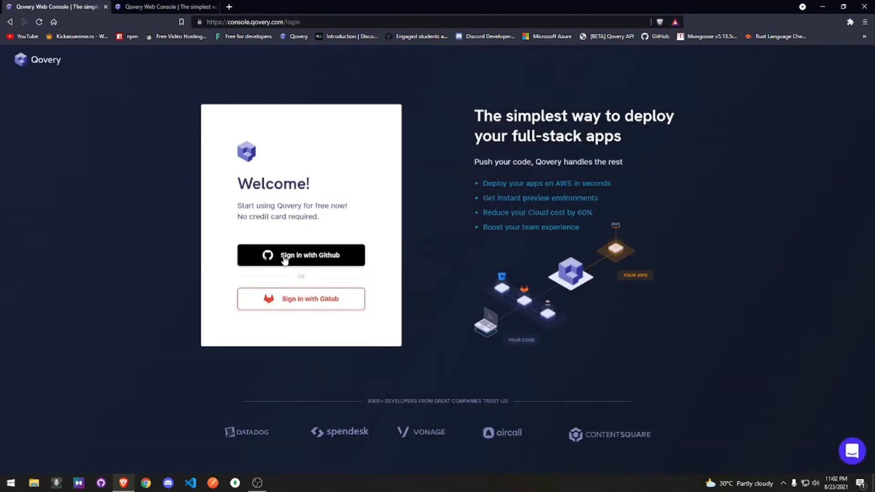
click(284, 258)
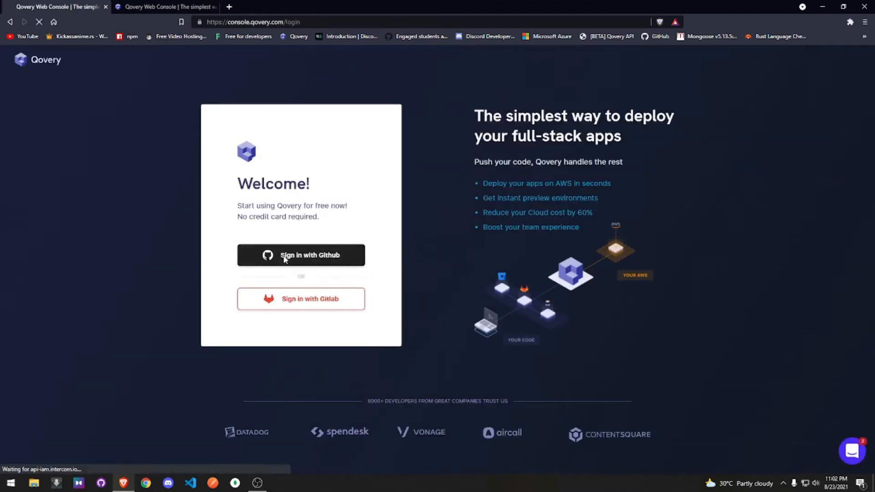
click(214, 8)
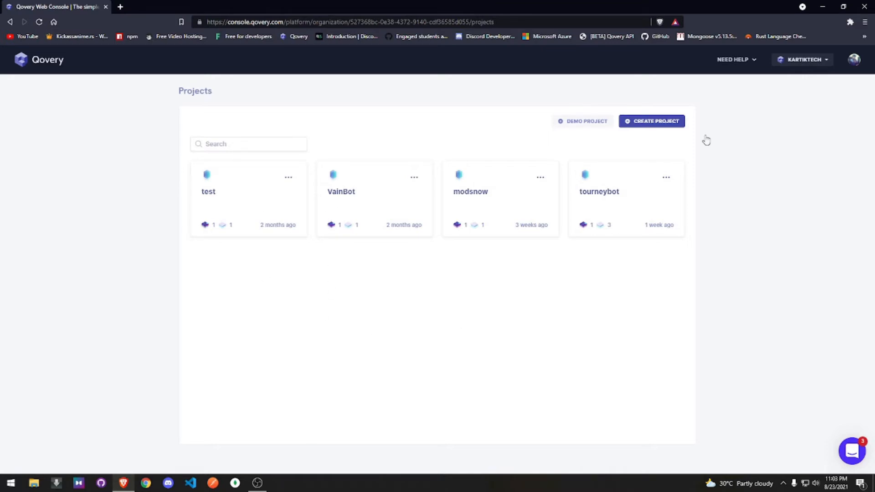
- Create a new project named tutorialproject in the Qovery console
click(652, 126)
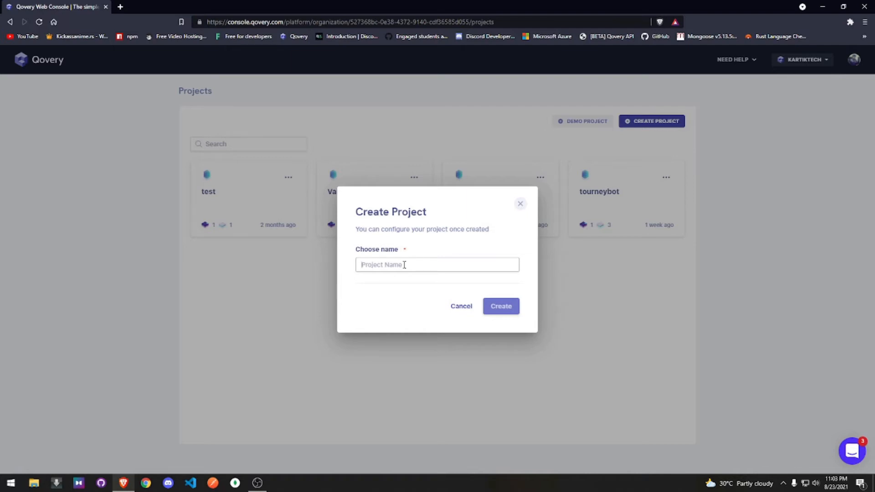
text(testproject)
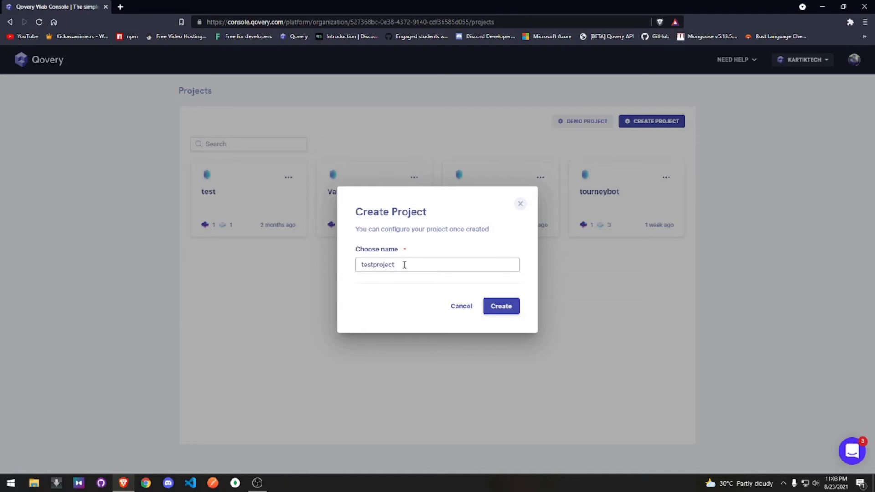
key(BackSpace)
key(BackSpace)
key(BackSpace)
key(BackSpace)
key(BackSpace)
key(BackSpace)
key(BackSpace)
key(BackSpace)
key(BackSpace)
key(BackSpace)
key(BackSpace)
text(t)
text(utorialproject)
click(501, 307)
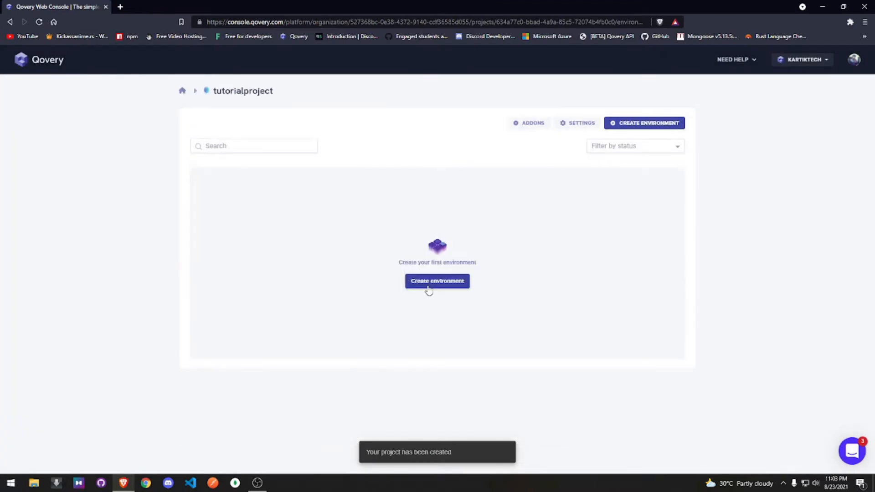
- Create an environment named master in the tutorialproject project
click(428, 287)
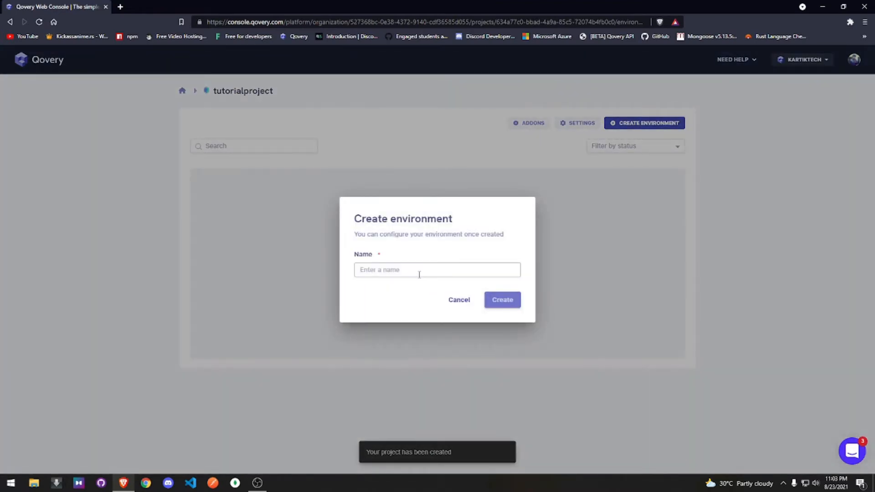
text(ms)
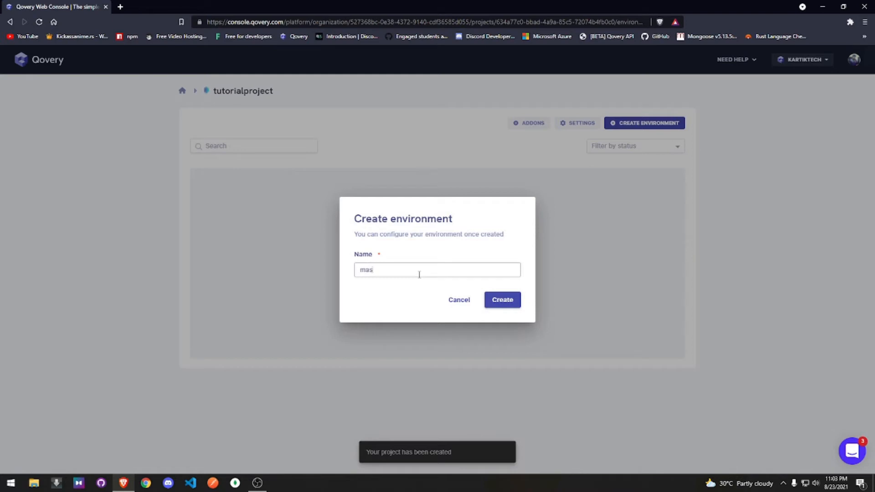
key(Return)
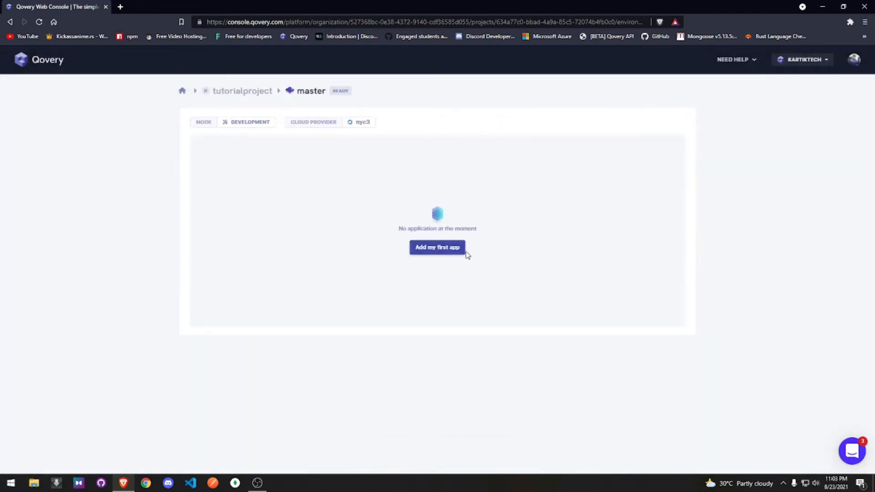
- Start a new application named TutorialApp in the master environment, with GitHub as Git provider and BoomBot as repository
click(449, 251)
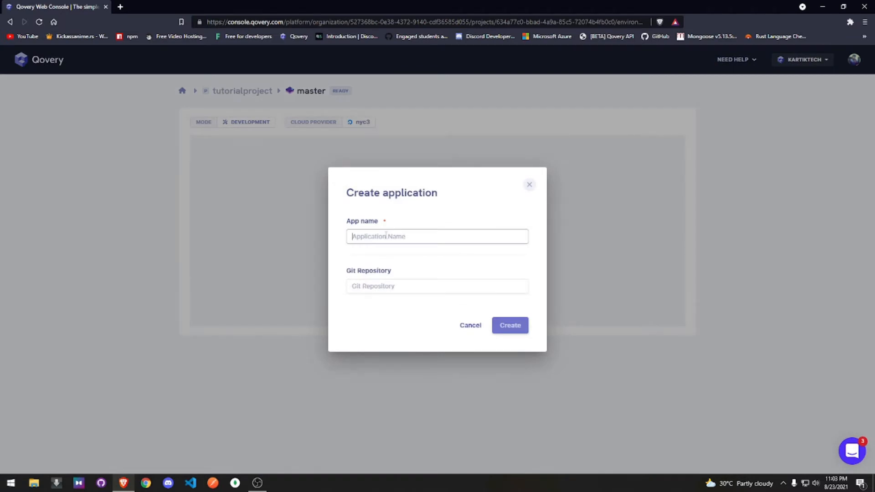
text(torialApp)
click(377, 291)
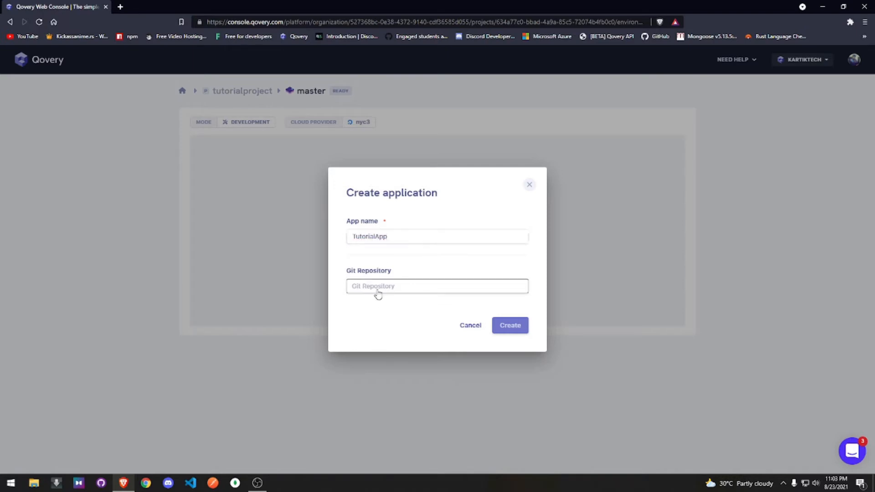
click(377, 305)
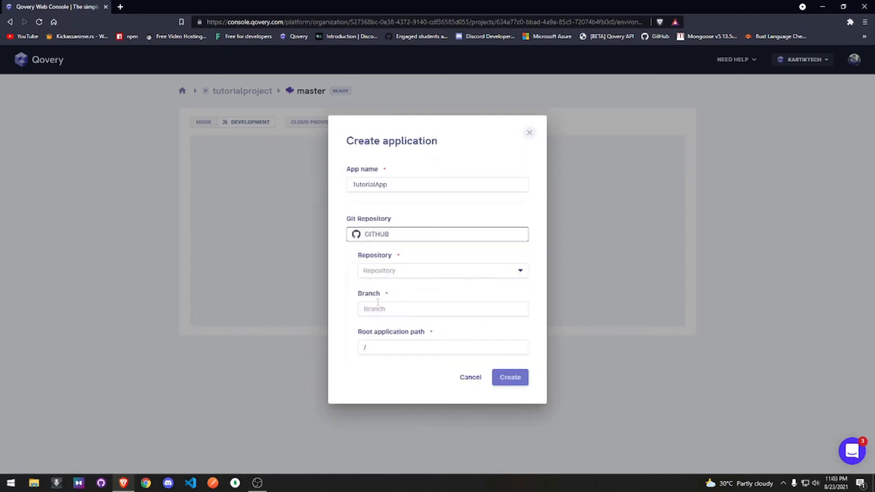
click(385, 272)
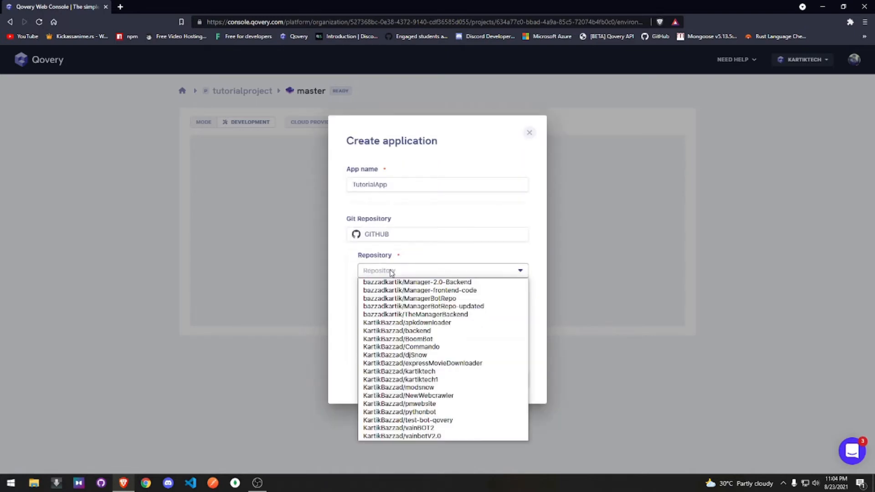
click(433, 339)
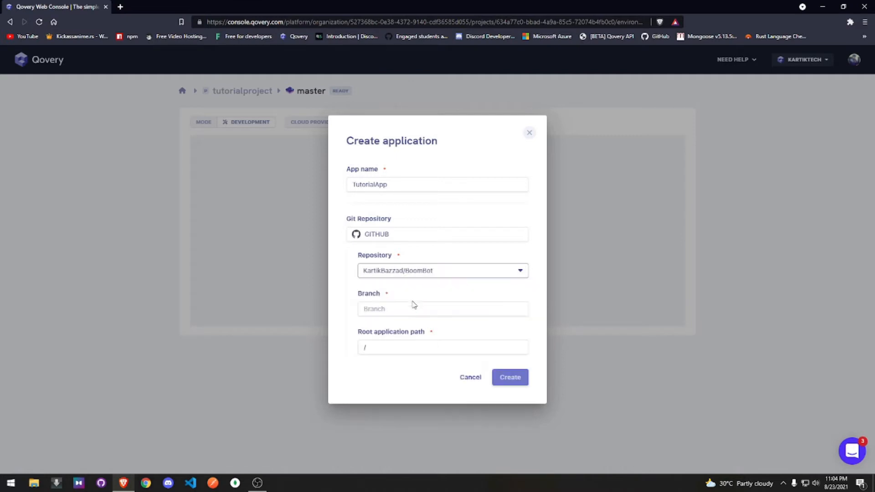
- Open the BoomBot folder in a maximized Visual Studio Code window, closing the app.json and config.json files and collapsing the commands folder
click(413, 315)
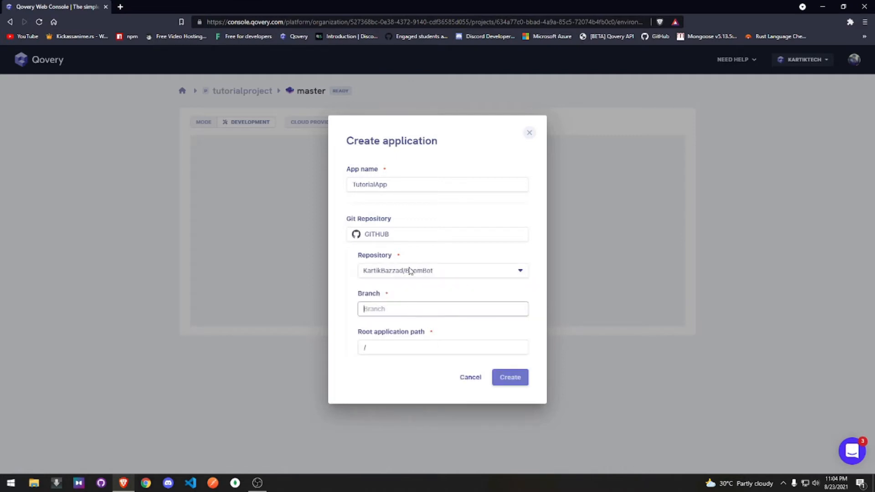
right_click(191, 483)
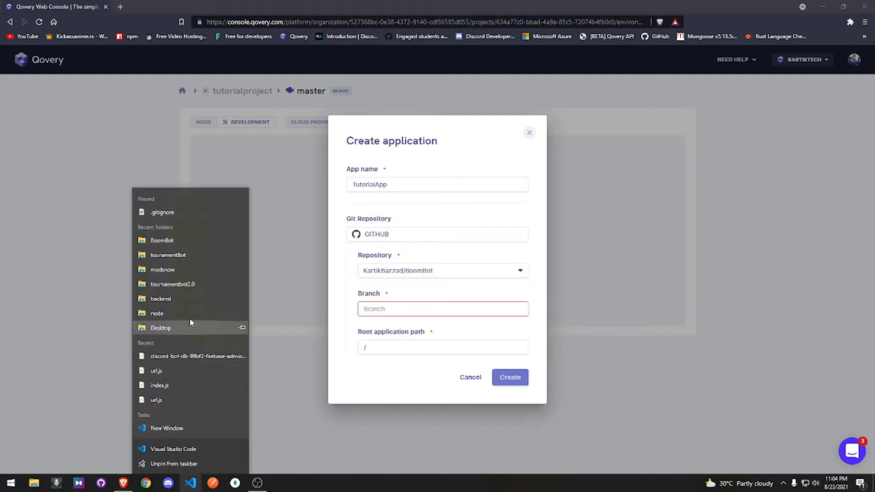
click(168, 238)
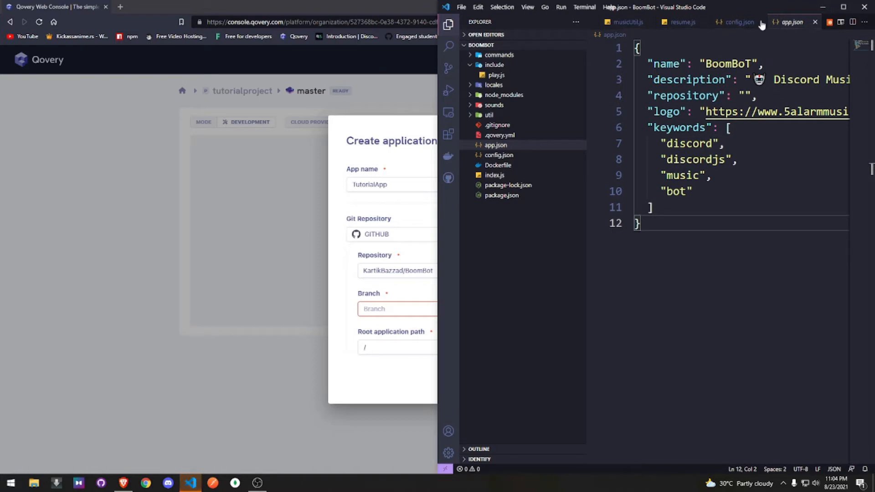
click(816, 22)
click(801, 22)
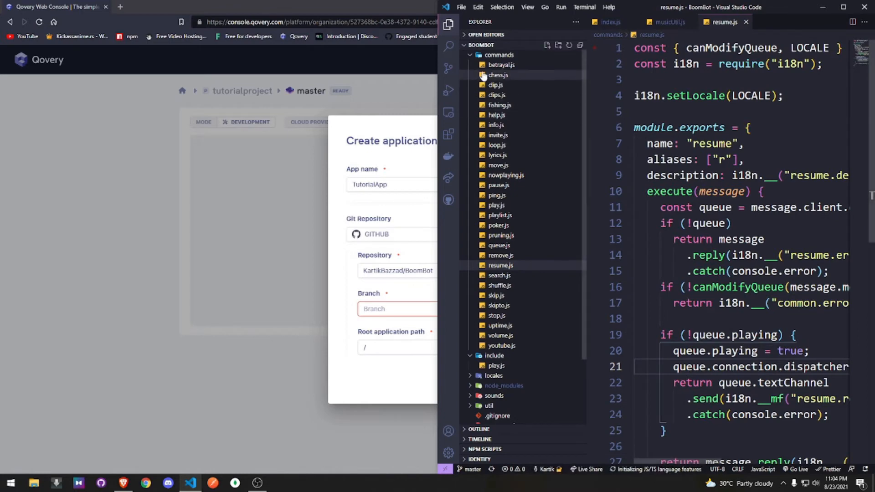
click(494, 55)
drag(438, 221, 10, 222)
click(844, 12)
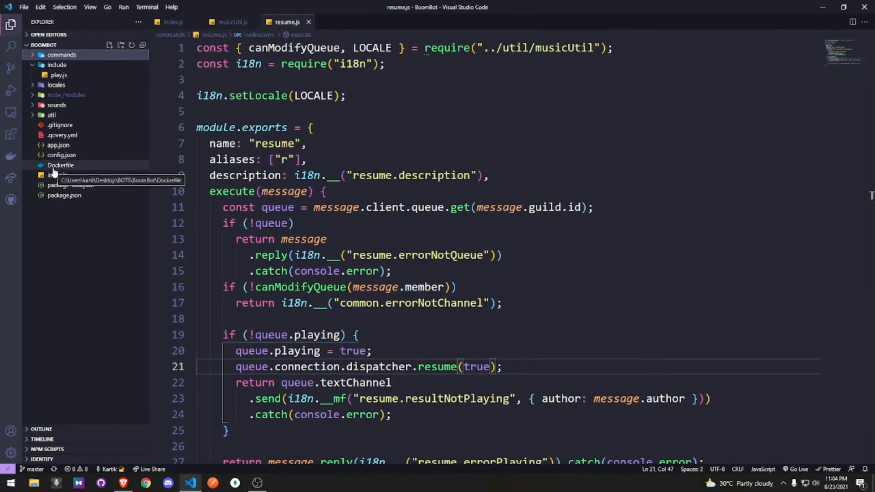
- Open .qovery.yml and examine its application and routers sections
click(60, 136)
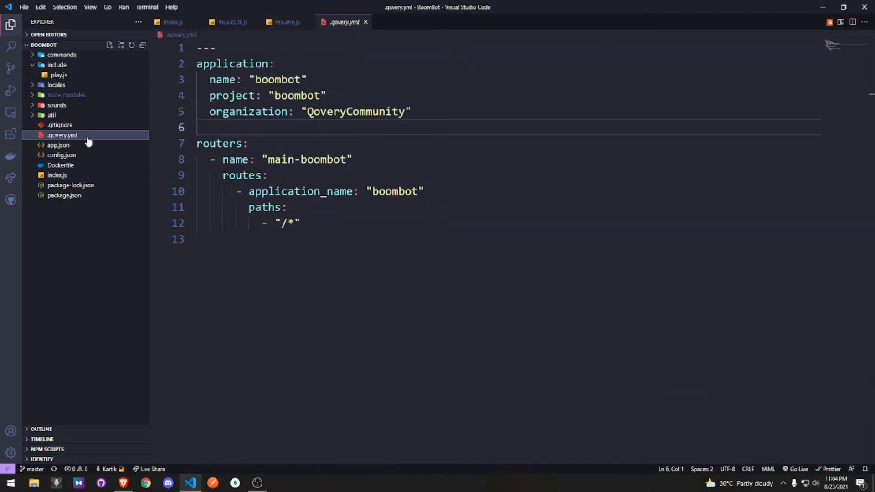
drag(304, 248, 180, 70)
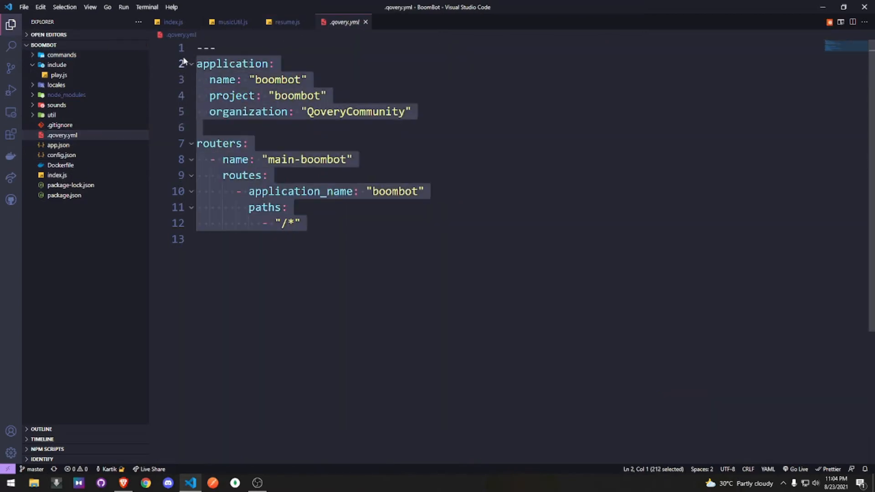
click(365, 223)
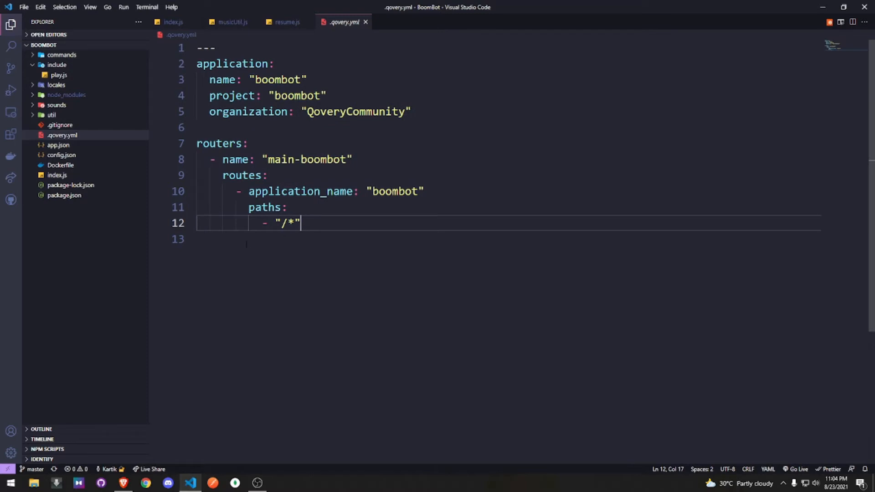
drag(204, 132, 197, 48)
click(325, 233)
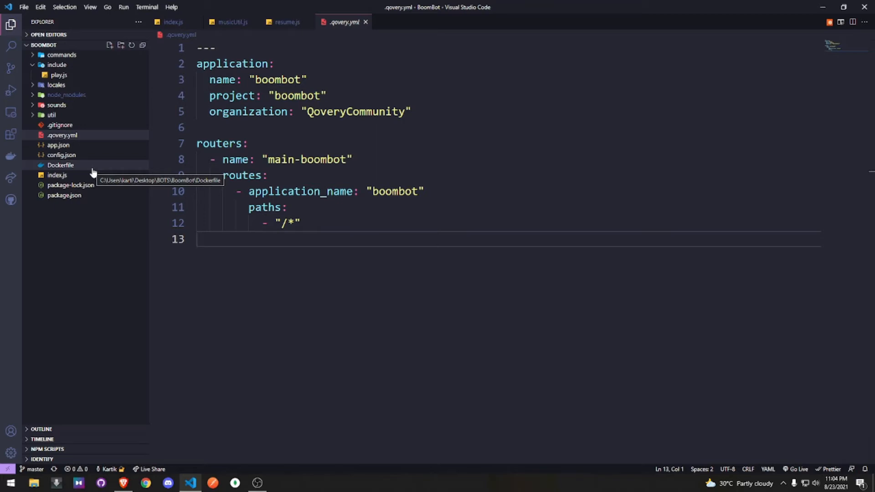
- Open the Dockerfile and examine its base image and build instructions
click(73, 165)
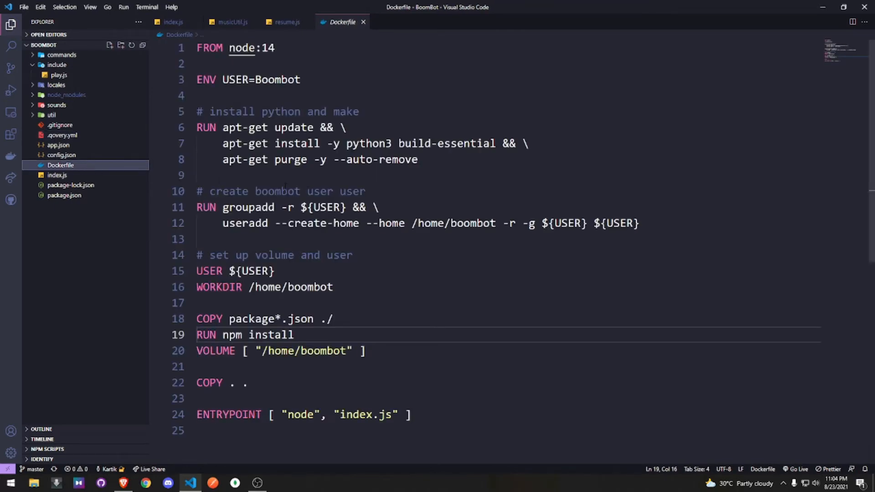
click(414, 184)
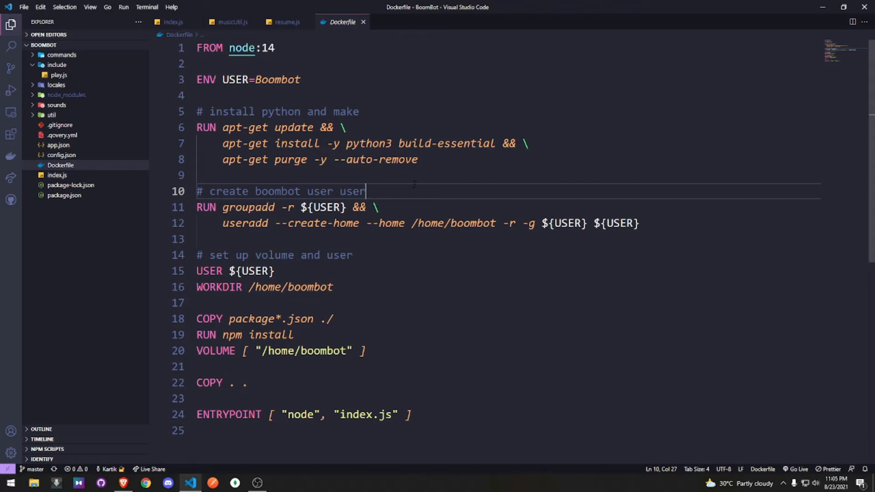
click(210, 48)
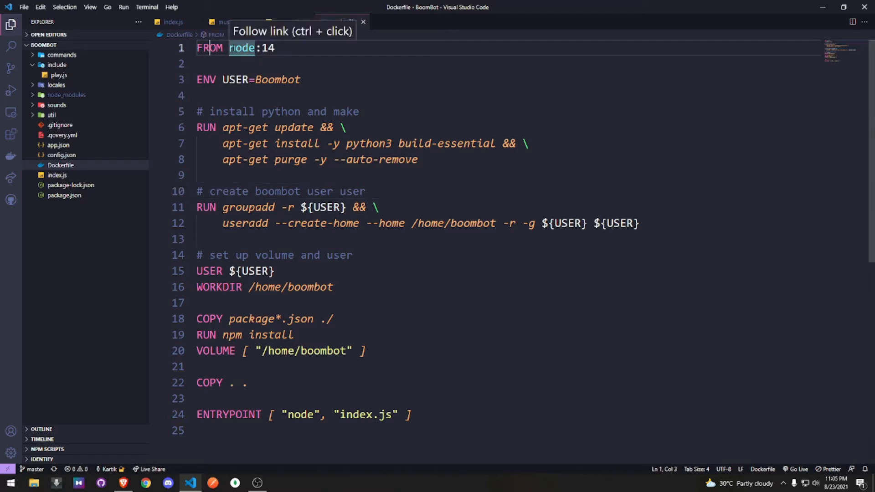
click(231, 48)
scroll(236, 48, down, 2)
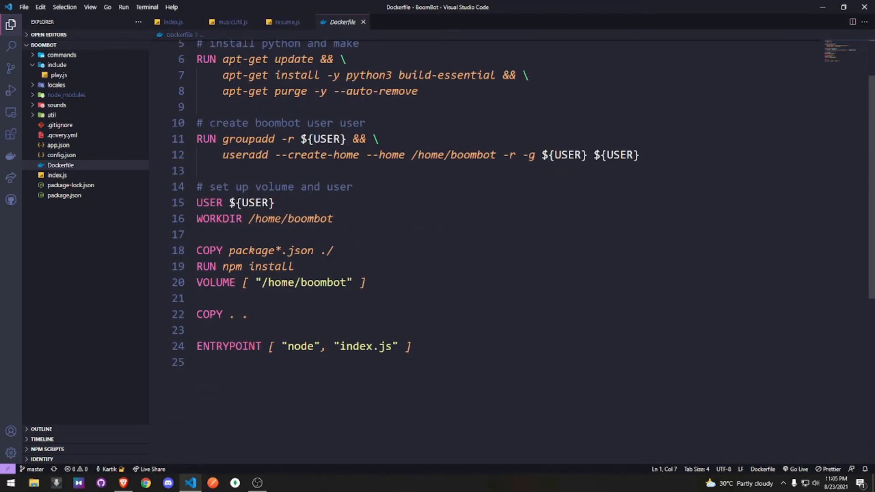
- Highlight the ENTRYPOINT line at the end of the Dockerfile to examine its start command
click(434, 353)
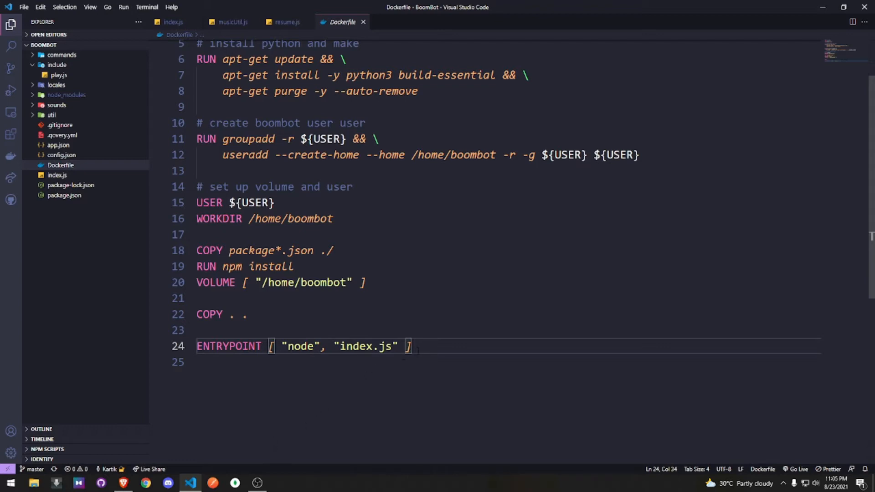
key(shift+Left)
key(shift+Left)
key(shift+Left)
key(shift+Left)
key(shift+Left)
key(shift+Left)
key(shift+Left)
key(shift+Left)
key(shift+Left)
key(shift+Left)
key(shift+Left)
key(shift+Left)
key(shift+Left)
key(shift+Left)
key(shift+Left)
key(shift+Left)
key(shift+Left)
key(shift+Left)
key(shift+Left)
key(shift+Left)
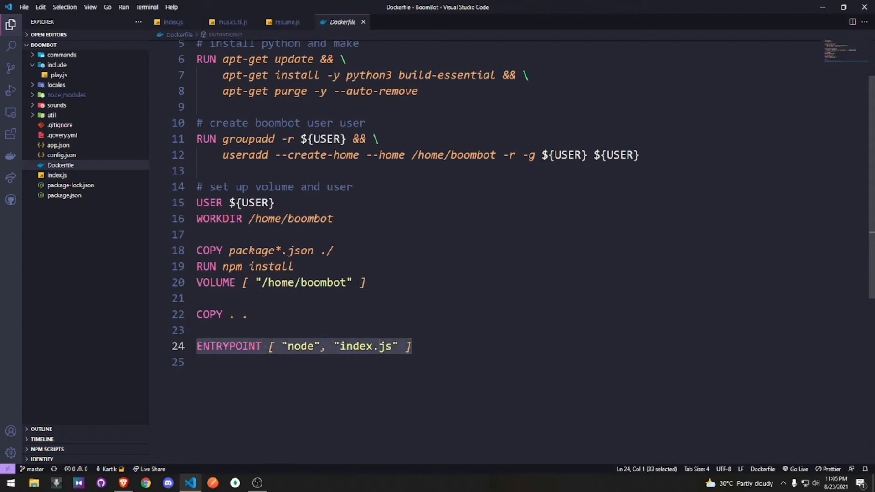
key(Right)
- Switch back to the Qovery console in the browser and set the new application's branch to master
click(129, 484)
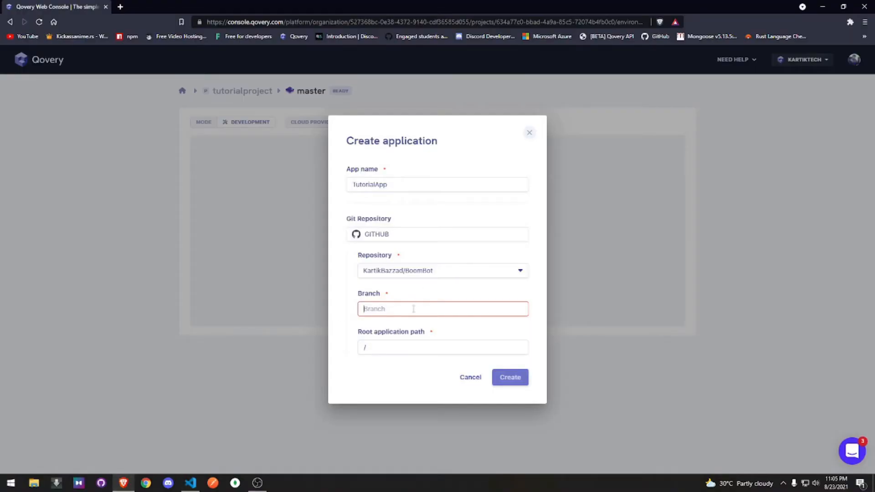
text(master)
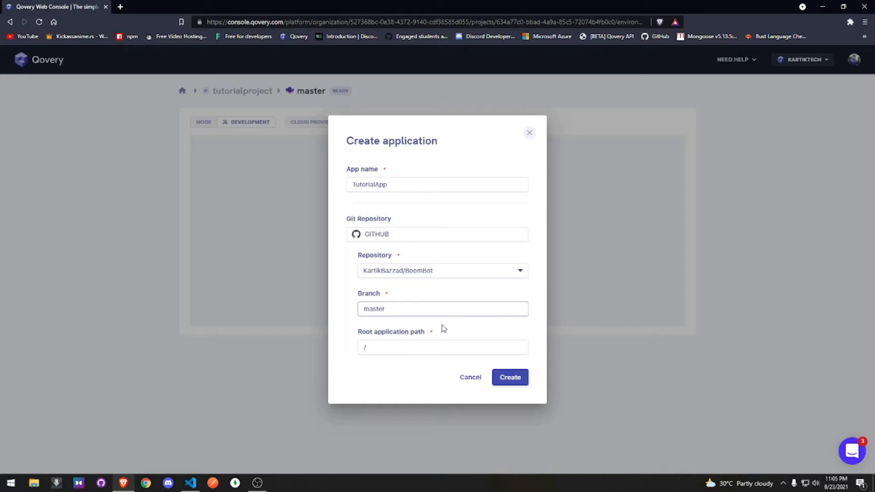
click(419, 348)
click(428, 382)
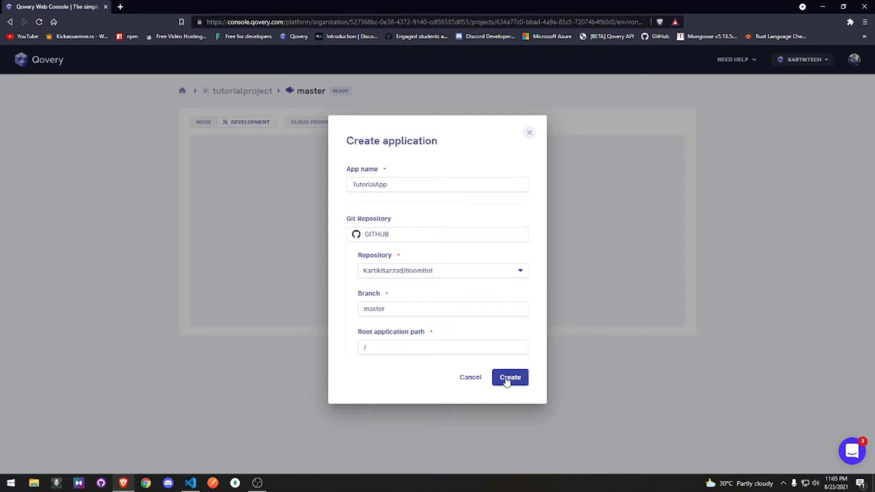
click(397, 347)
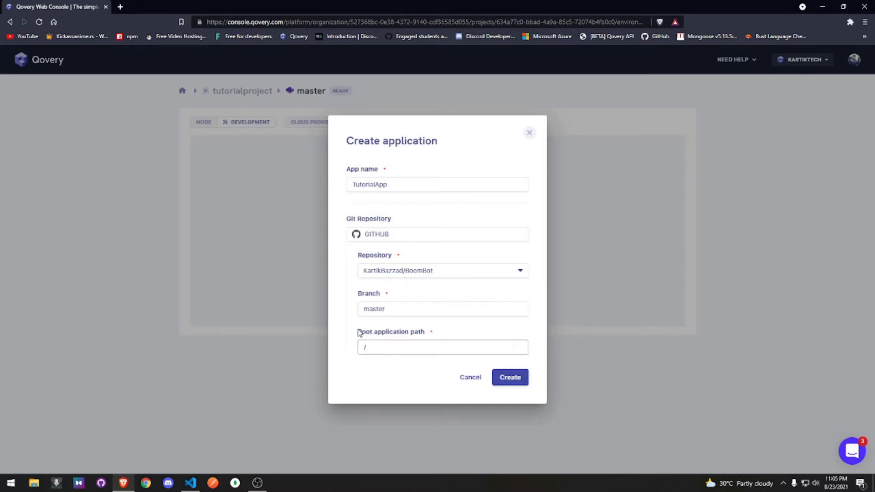
drag(358, 332, 431, 332)
click(441, 338)
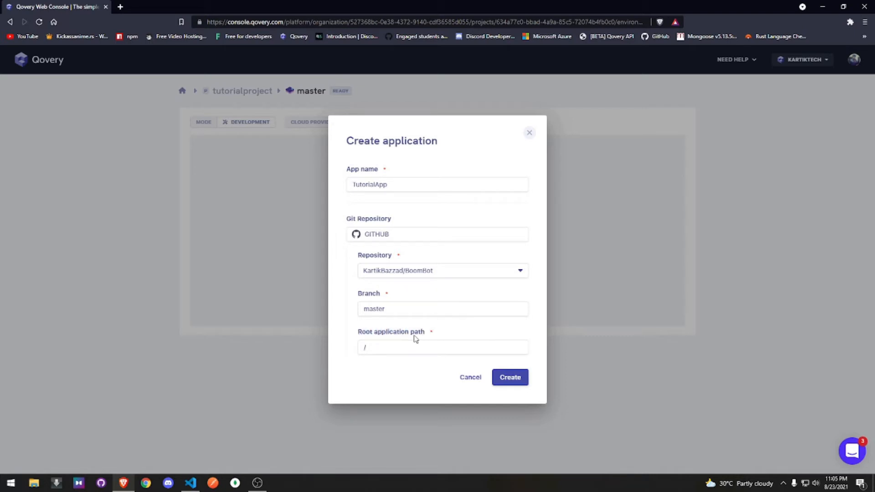
click(389, 348)
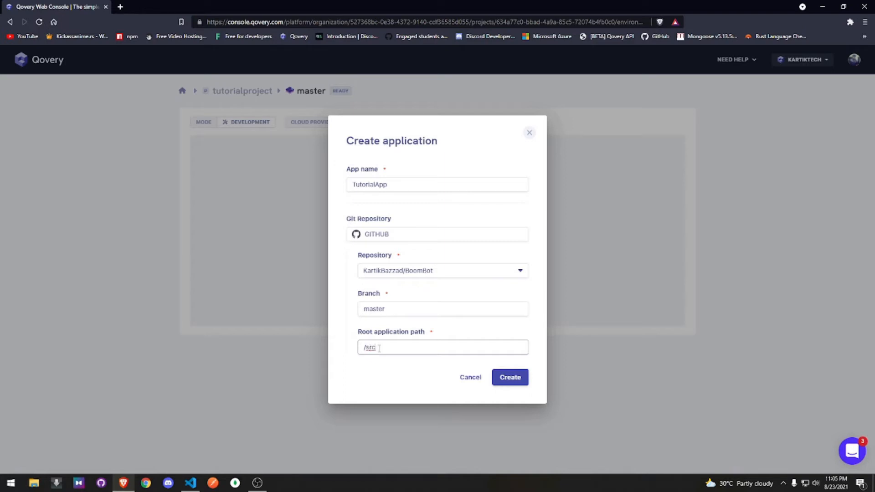
key(BackSpace)
key(BackSpace)
- Create the TutorialApp application with / as its root application path
click(372, 363)
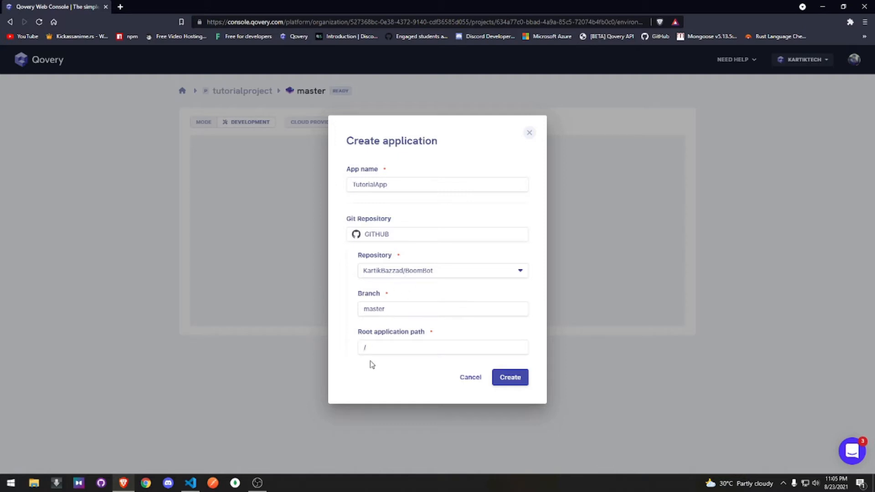
click(508, 378)
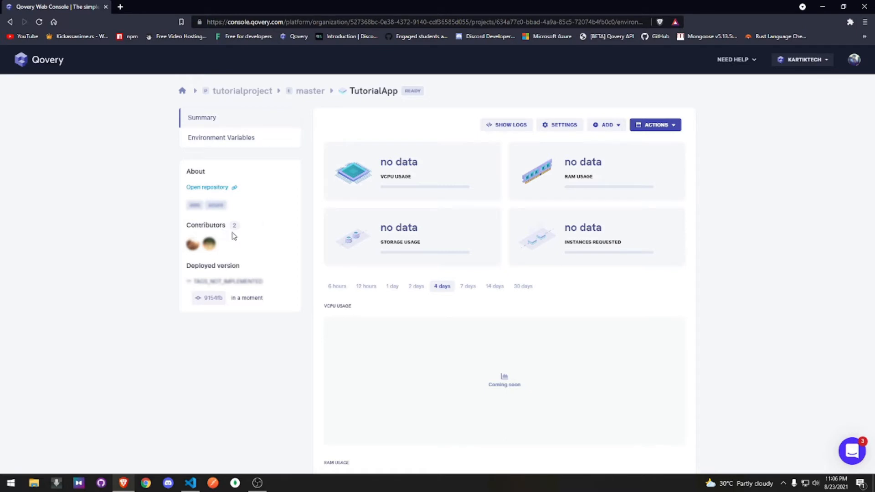
- Review TutorialApp's environment variables and secret variables, and return to the application summary
click(242, 139)
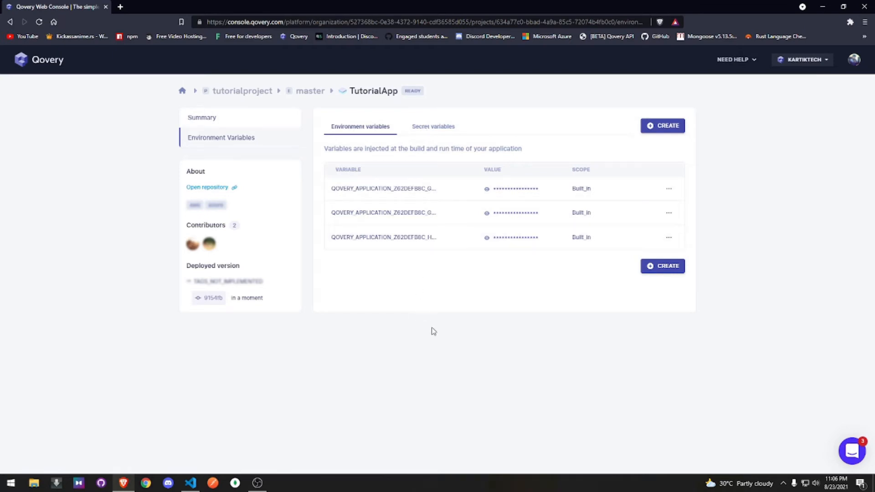
click(410, 135)
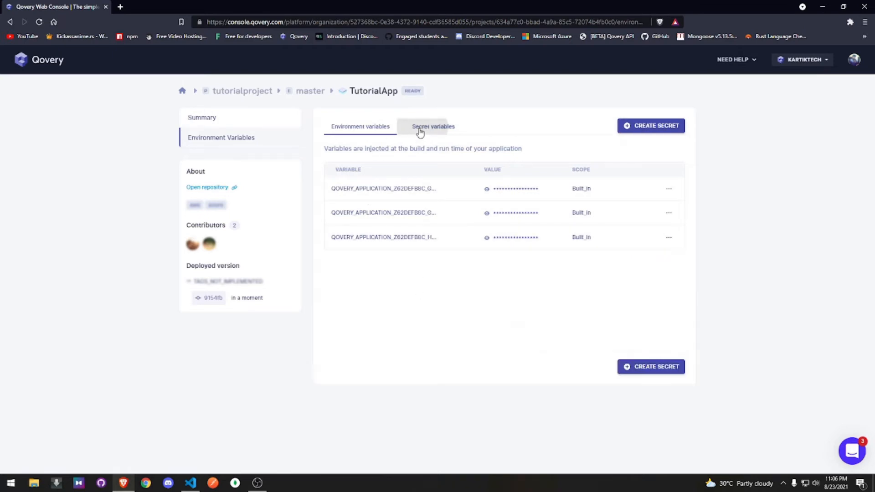
click(352, 124)
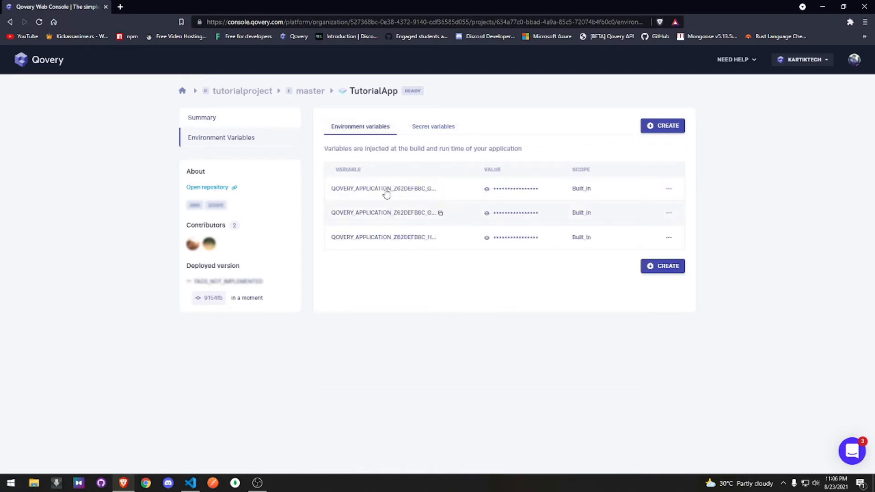
click(234, 119)
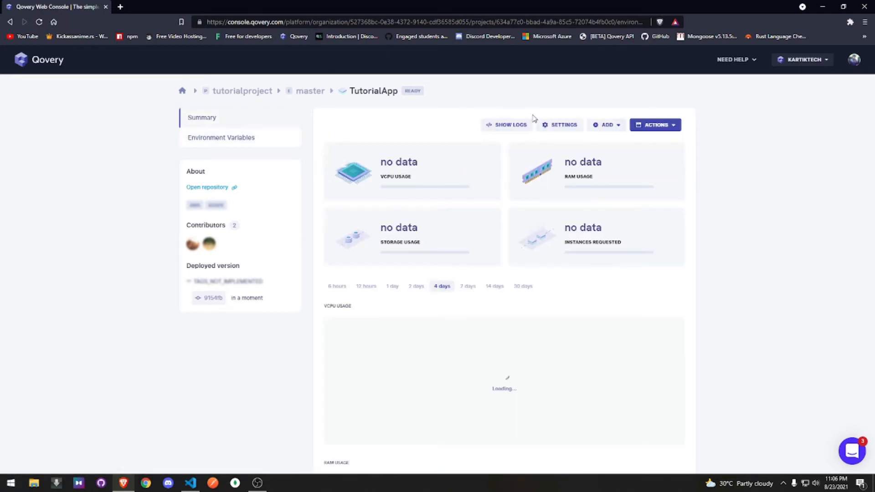
- Check the logs of TutorialApp and of the master environment, and return to the TutorialApp summary
click(510, 125)
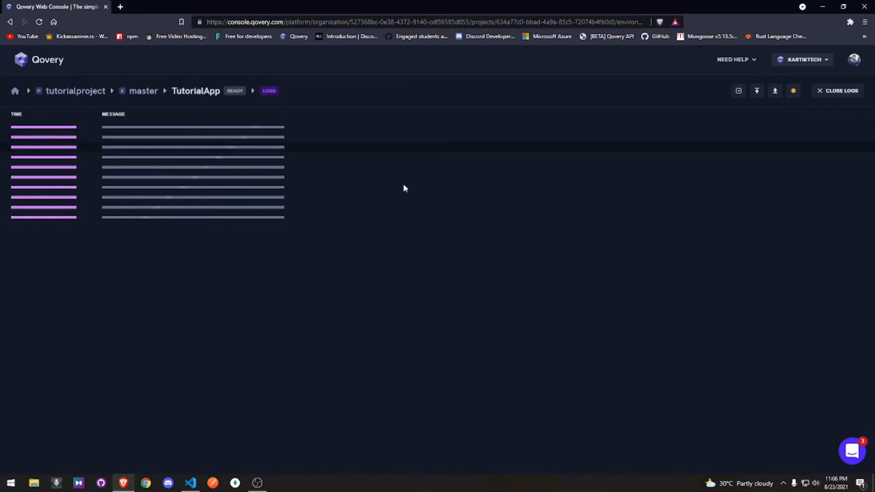
click(841, 92)
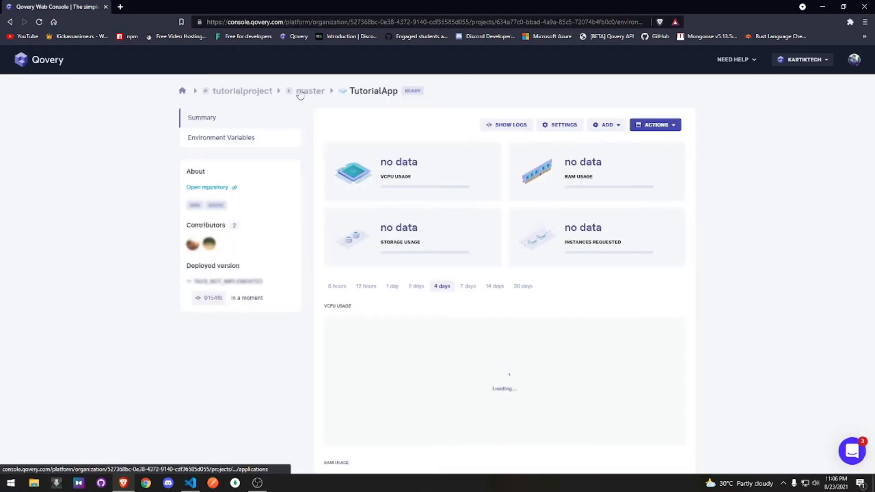
click(306, 91)
click(469, 127)
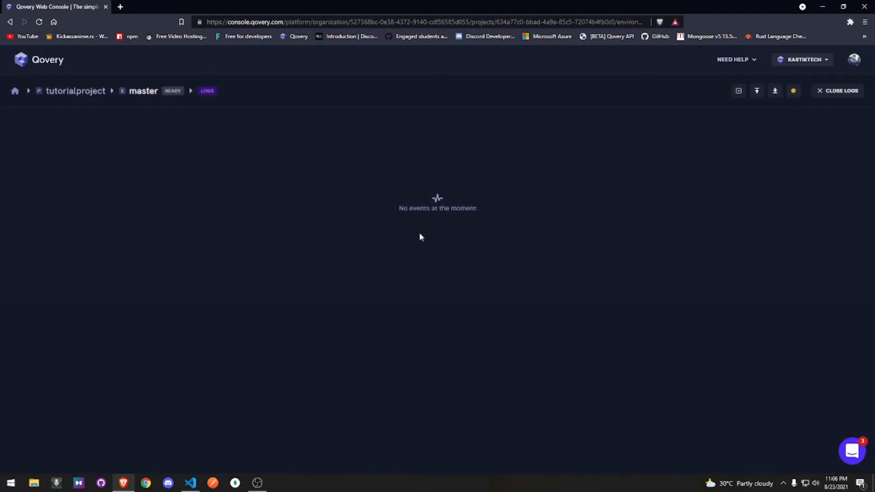
click(836, 93)
click(243, 187)
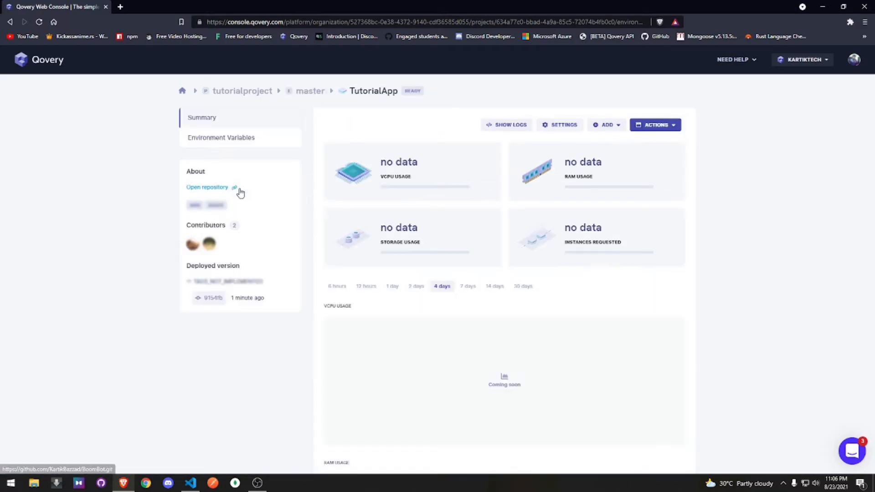
- Try allocating 0.5 vCPU and 512 MB of RAM in TutorialApp's resource settings
click(565, 126)
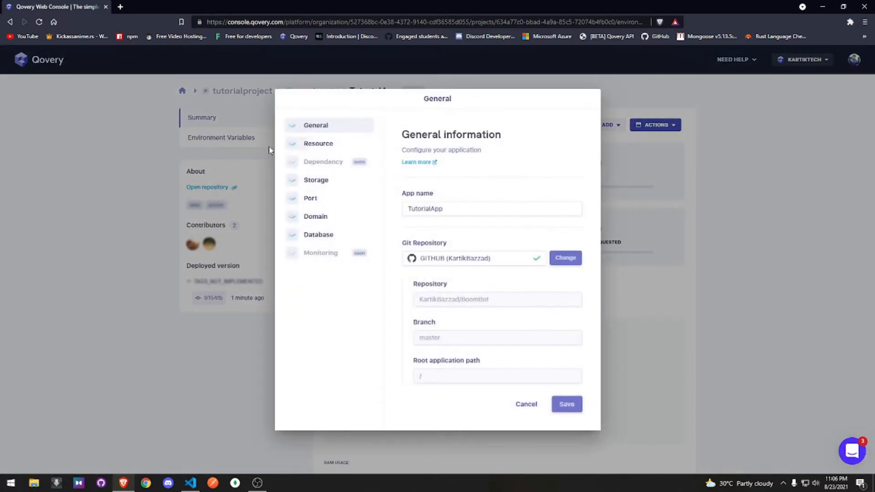
click(319, 144)
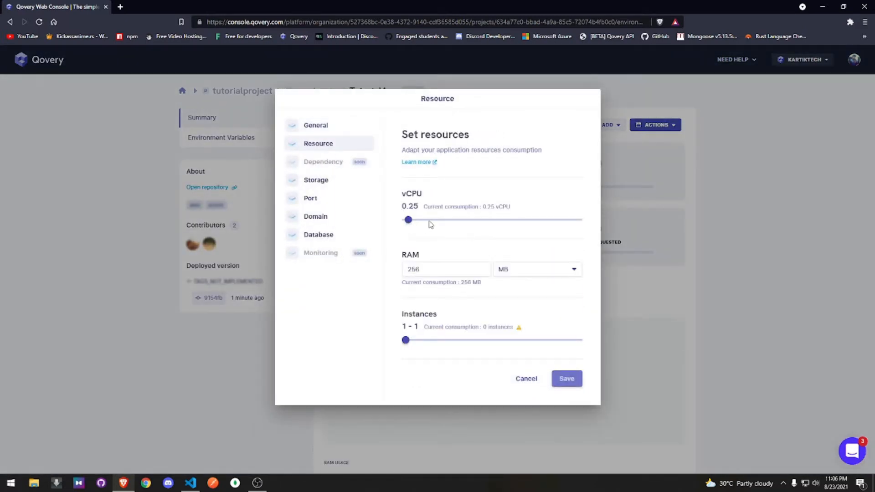
mouse_move(429, 221)
mouse_down()
mouse_move(596, 232)
mouse_move(416, 229)
mouse_up()
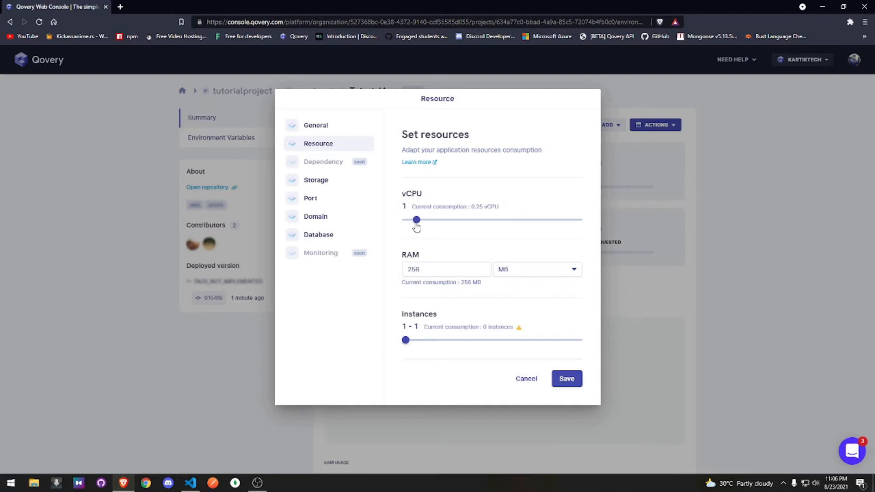
click(463, 267)
key(BackSpace)
key(BackSpace)
key(BackSpace)
text(512)
drag(426, 269, 396, 273)
click(412, 221)
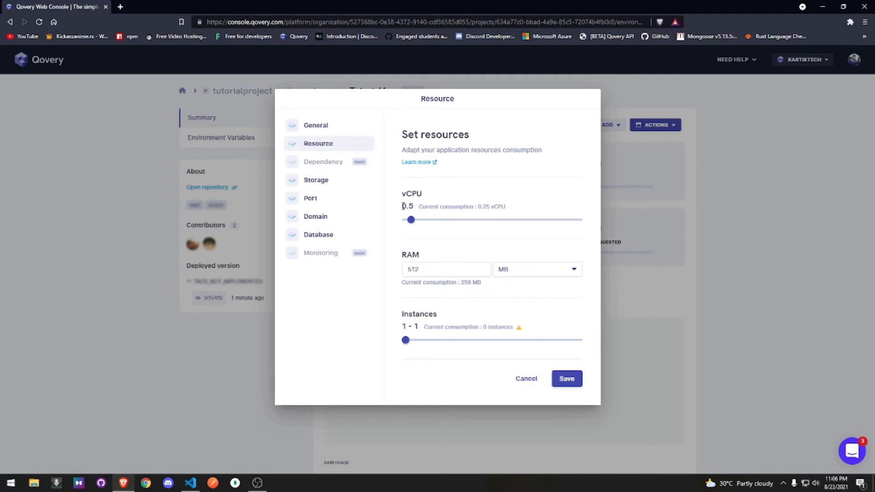
- Try other vCPU allocations for TutorialApp down to 0, and discard the unsaved resource changes
double_click(403, 206)
drag(410, 221, 540, 226)
drag(454, 232, 393, 234)
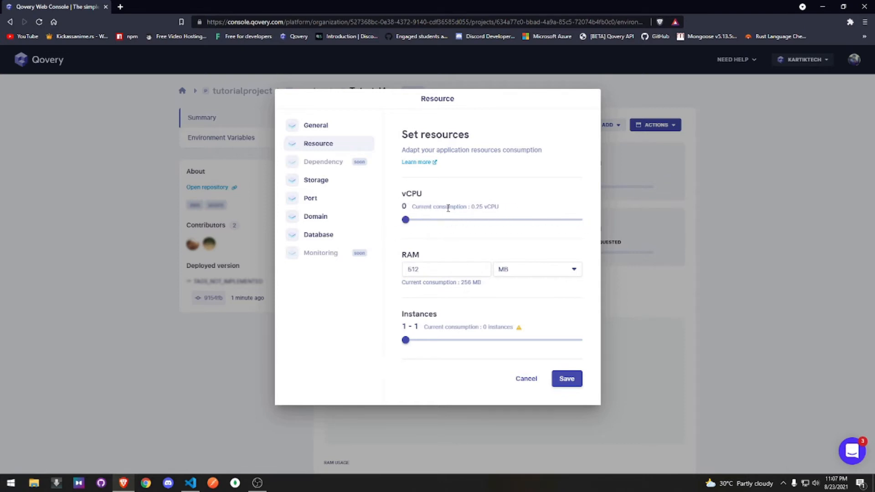
click(522, 378)
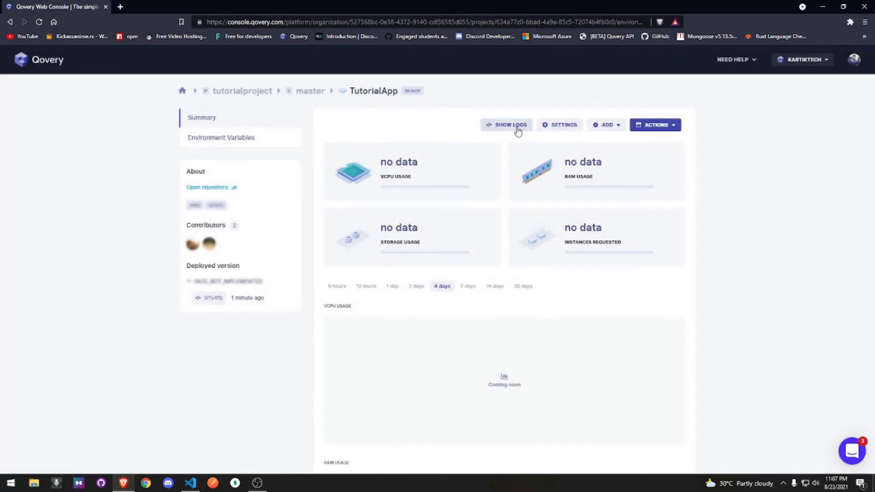
click(563, 124)
click(322, 153)
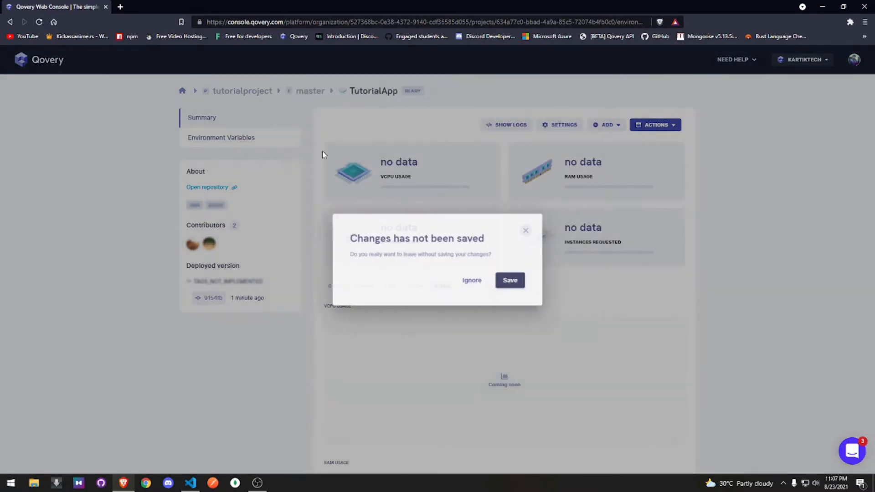
click(478, 282)
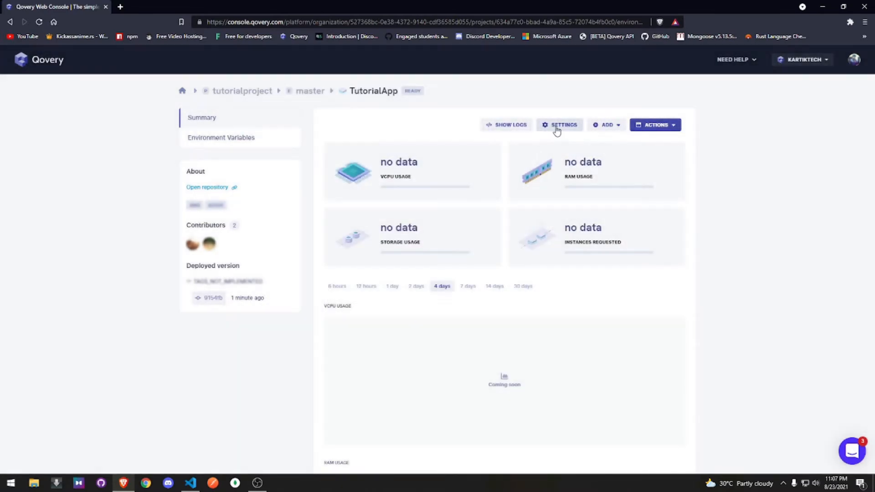
- Review TutorialApp's resource, storage, port, domain and database settings, and close them without saving
click(556, 130)
click(318, 144)
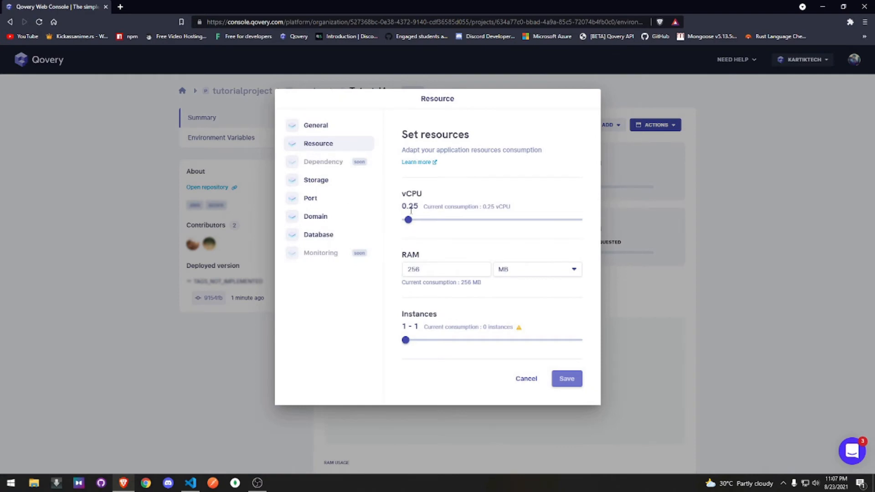
drag(406, 208, 497, 210)
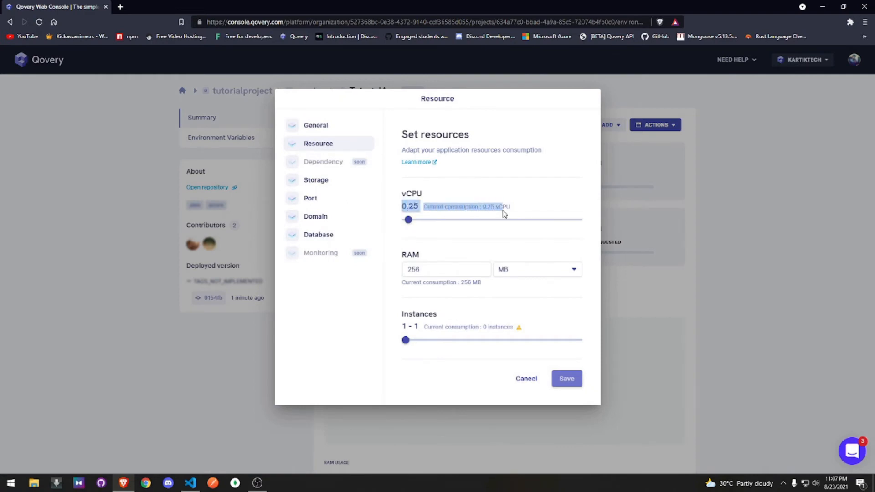
click(518, 199)
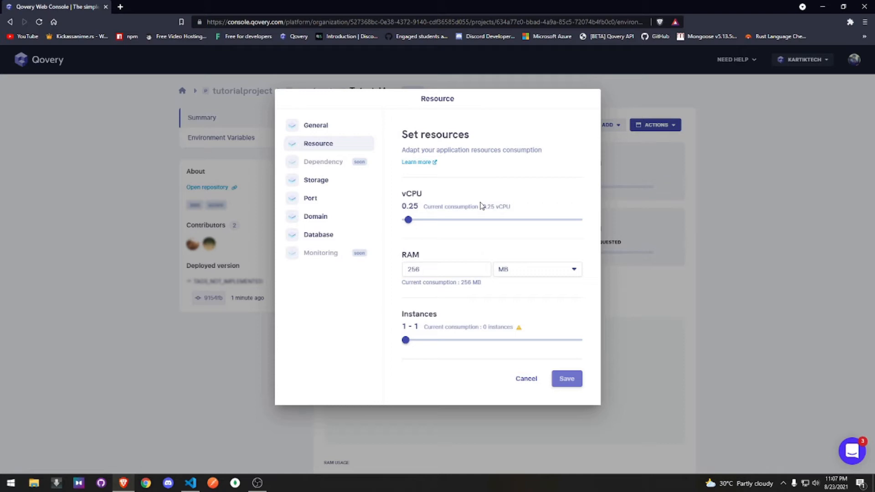
click(328, 185)
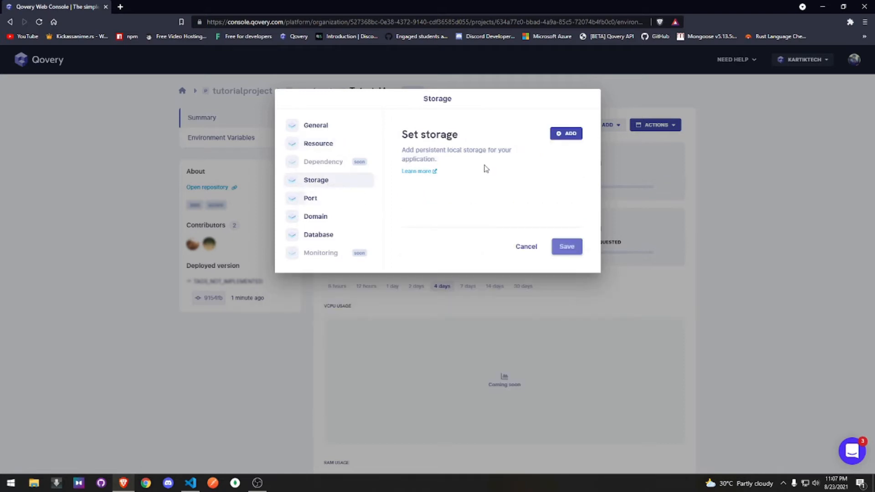
click(312, 198)
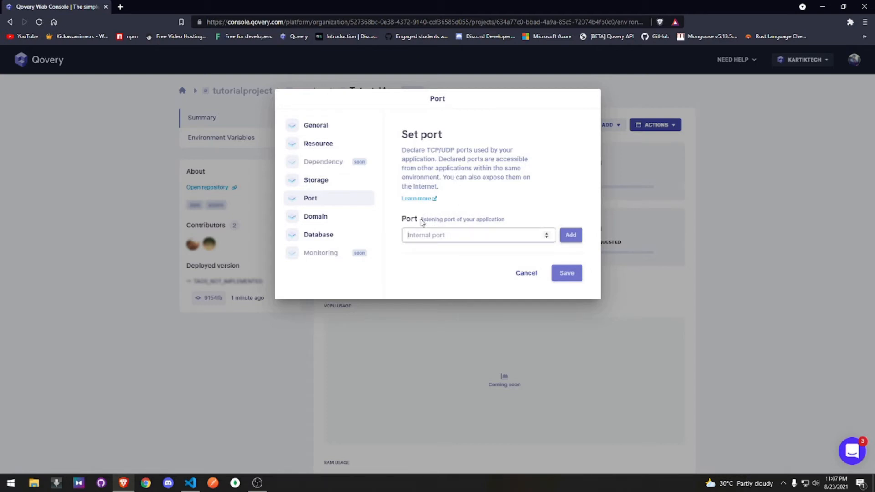
drag(421, 221, 423, 221)
click(540, 206)
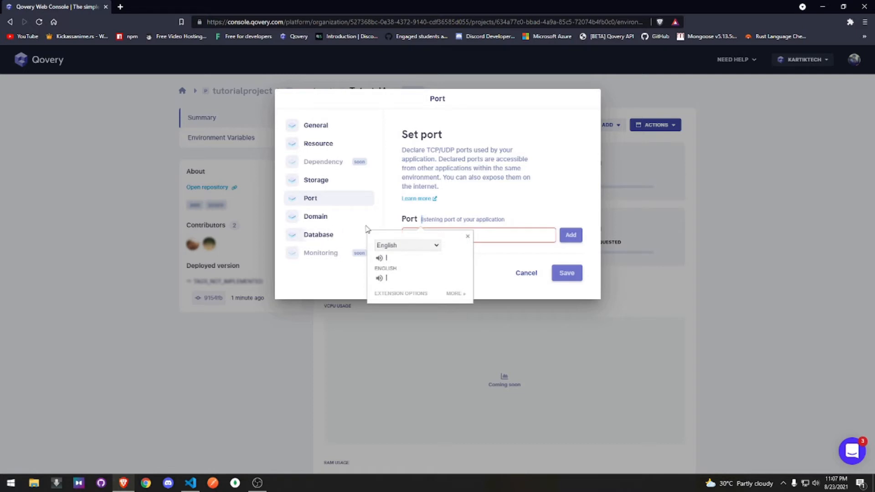
click(327, 219)
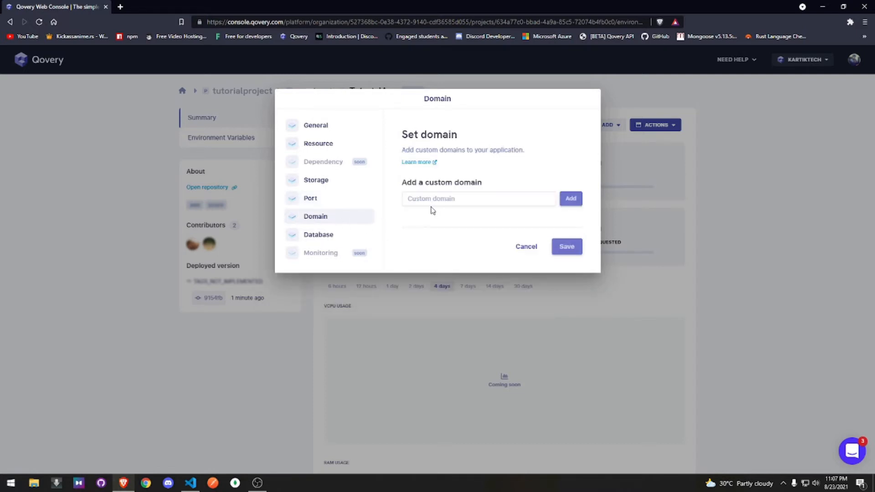
click(336, 235)
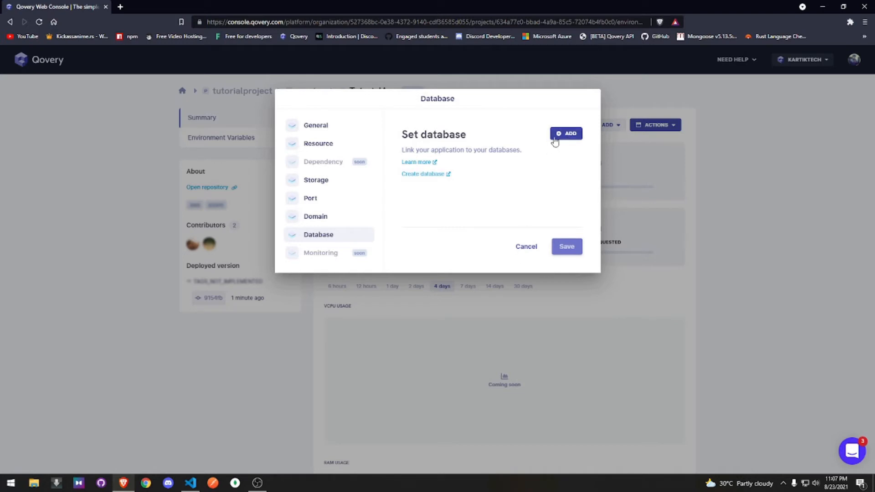
click(529, 247)
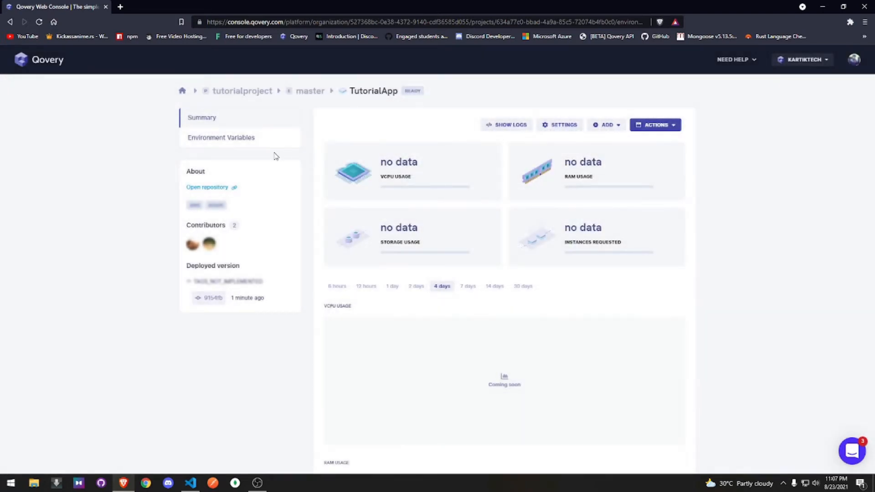
- Start a new environment variable for TutorialApp and name it TOKEN
click(228, 138)
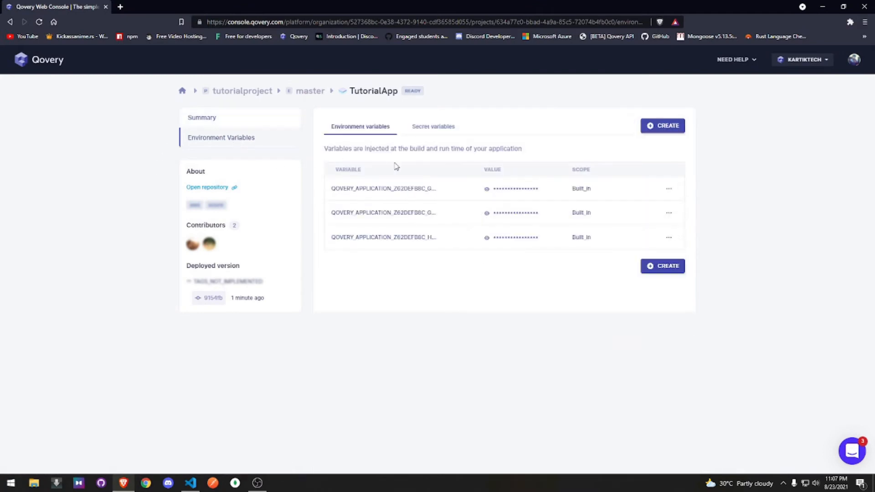
click(646, 130)
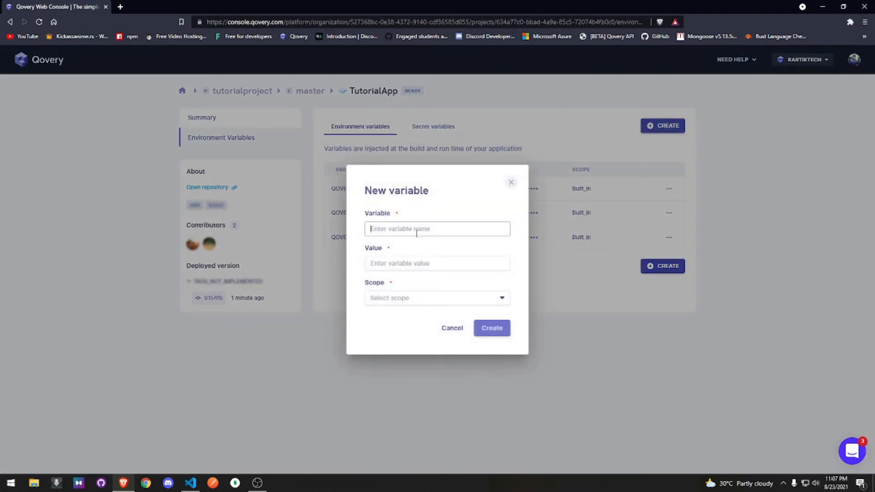
text(TOKEN)
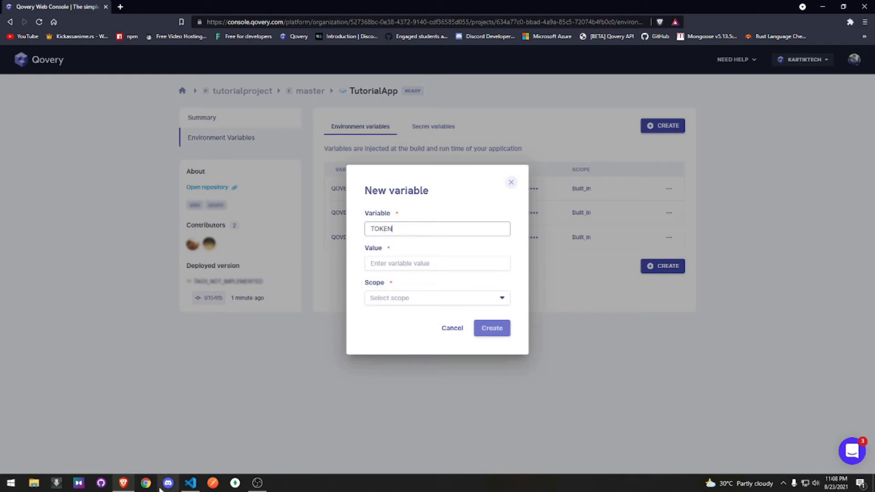
- Switch to Visual Studio Code and examine index.js for where TOKEN is imported and used in the client login
click(191, 483)
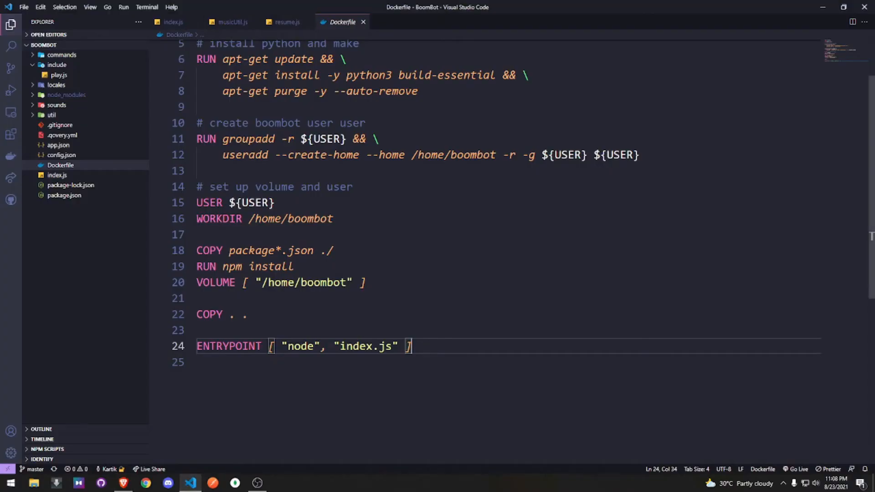
click(173, 22)
scroll(455, 228, down, 20)
scroll(456, 227, down, 7)
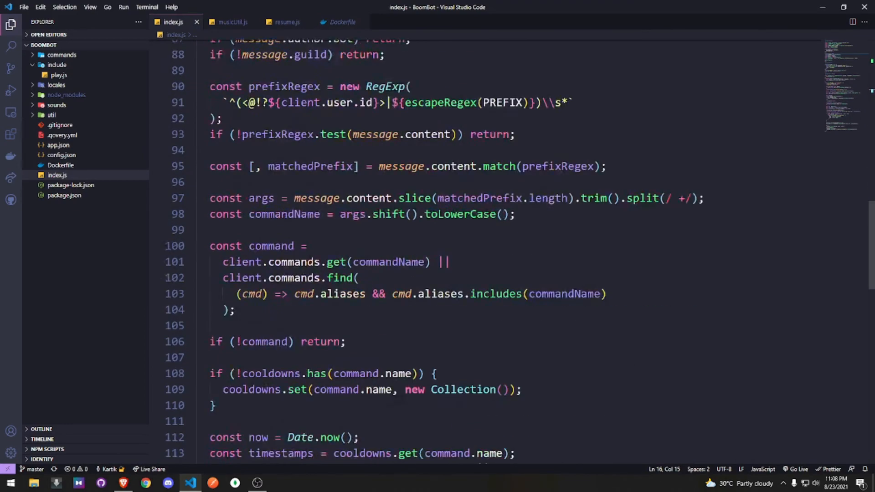
scroll(456, 228, down, 17)
scroll(455, 228, up, 2)
scroll(456, 228, up, 3)
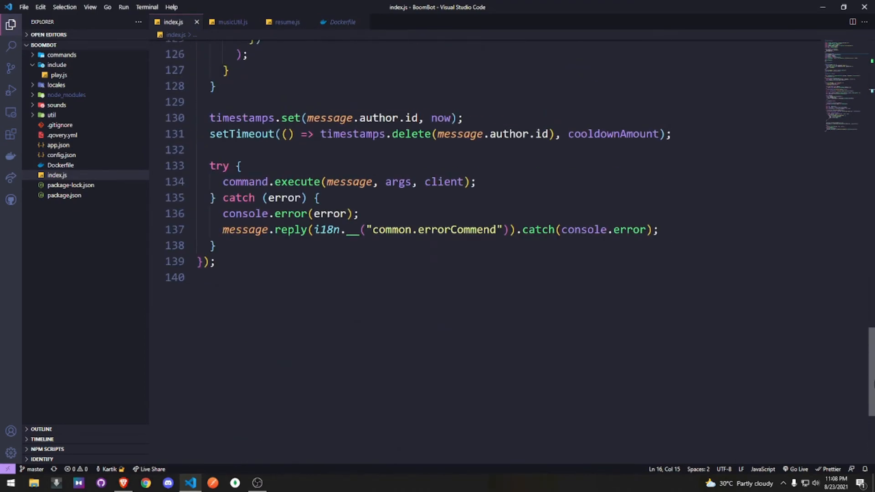
click(59, 176)
scroll(635, 319, up, 7)
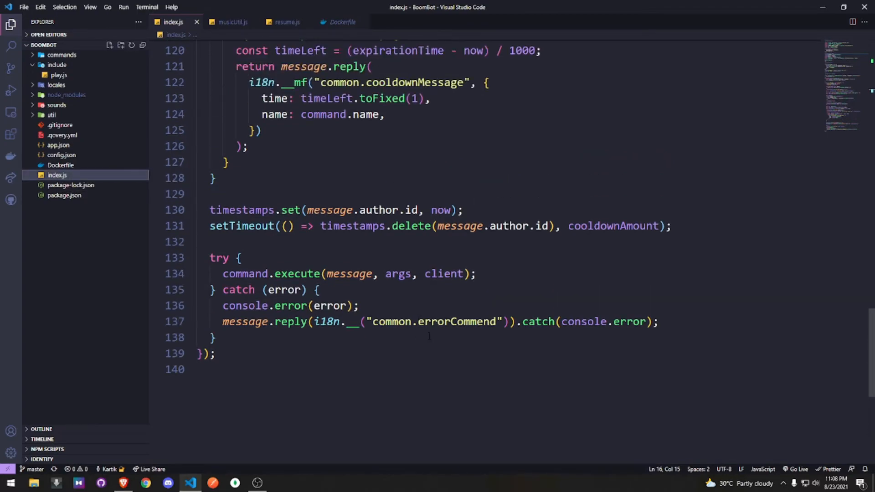
scroll(634, 319, up, 12)
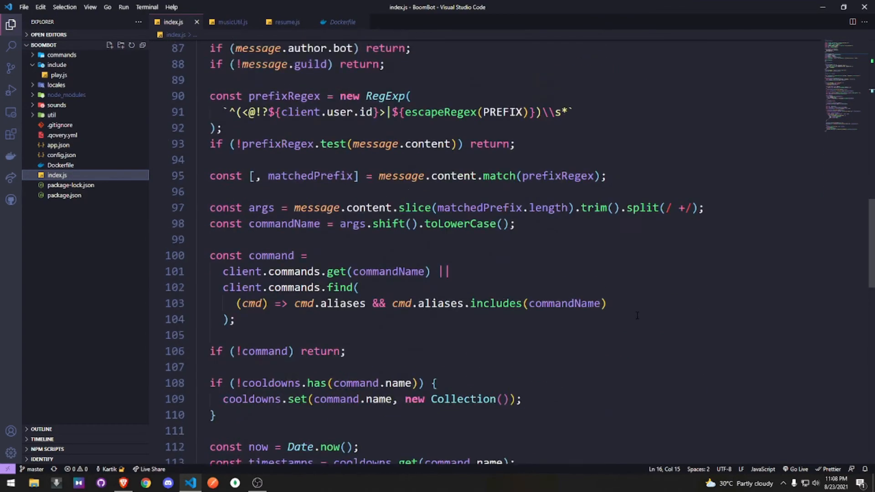
scroll(637, 315, up, 7)
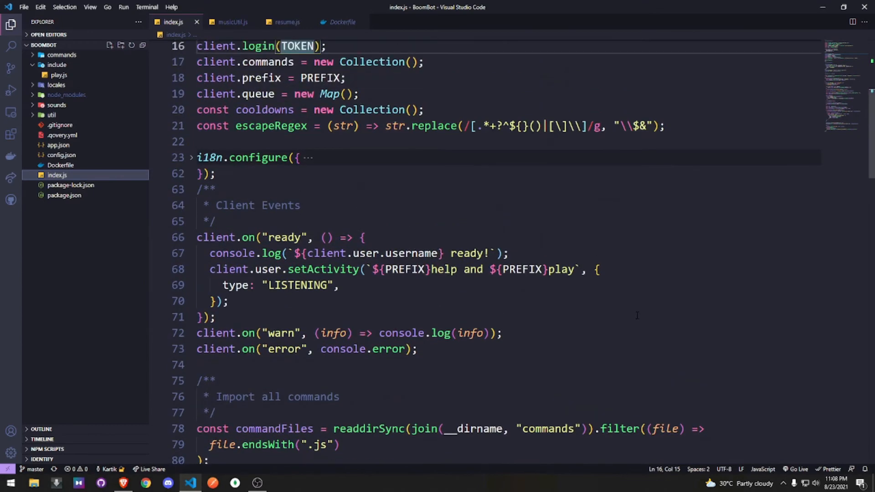
drag(236, 159, 255, 159)
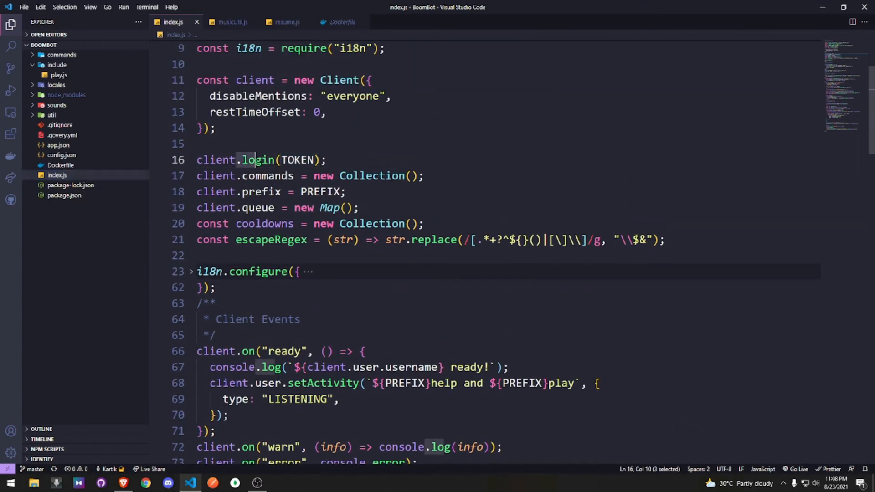
click(307, 159)
scroll(401, 148, up, 3)
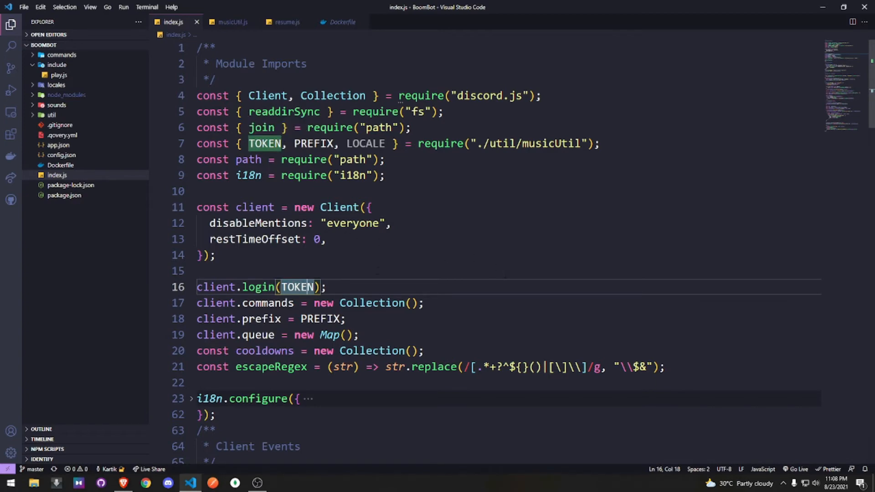
- Examine the TOKEN entry in config.json and the TOKEN export in util/musicUtil.js
click(81, 149)
click(81, 154)
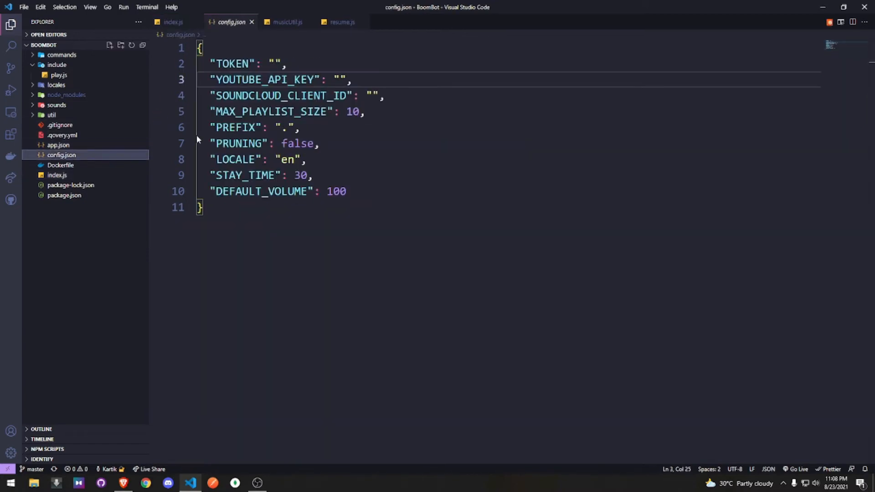
click(53, 56)
click(53, 55)
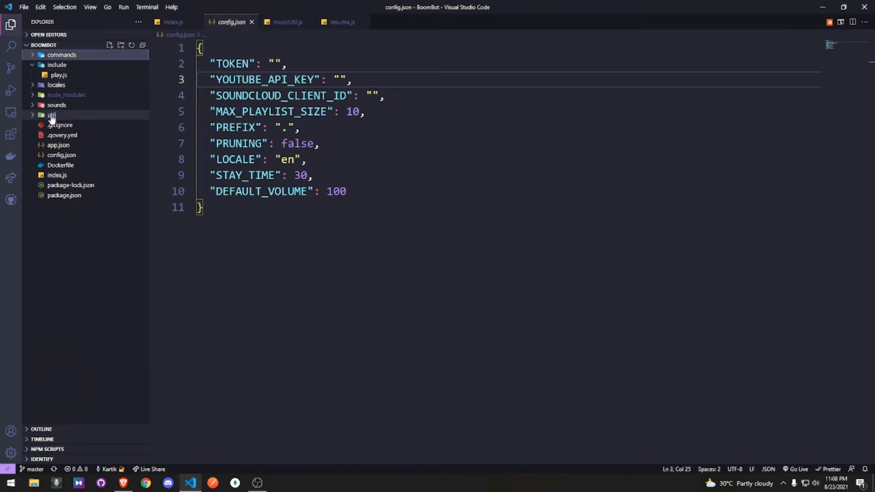
click(52, 107)
click(54, 126)
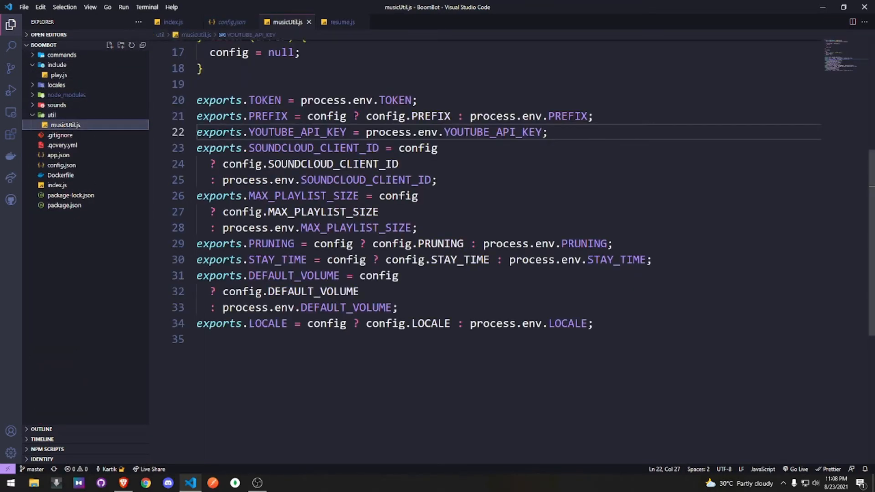
drag(254, 99, 418, 100)
click(447, 92)
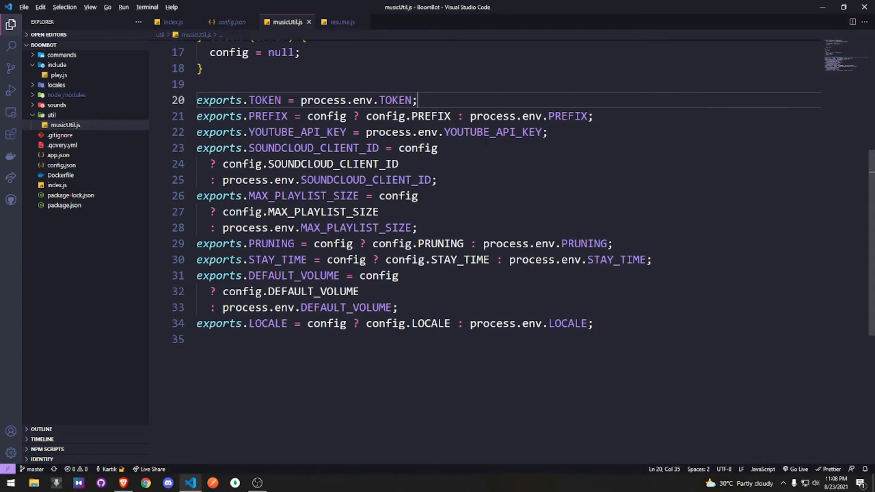
- Switch back to the browser's Qovery console and open the Discord Developer Portal applications page in a new tab
key(alt+Tab)
click(429, 264)
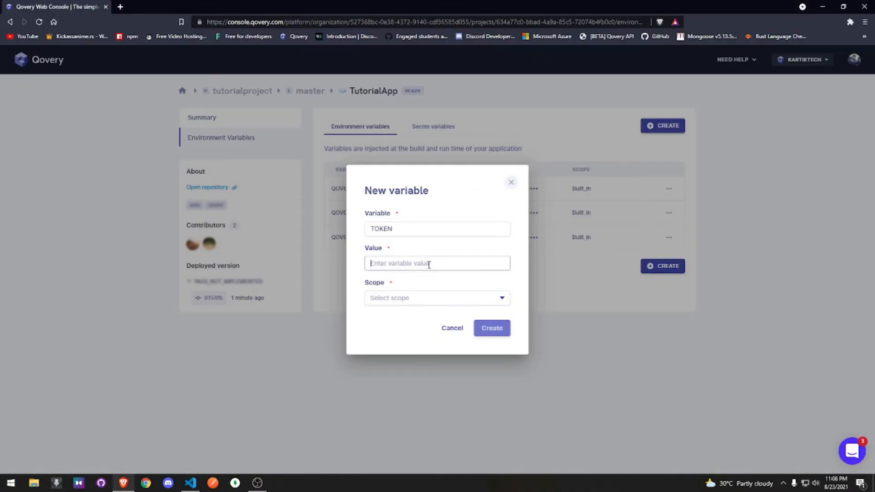
click(120, 7)
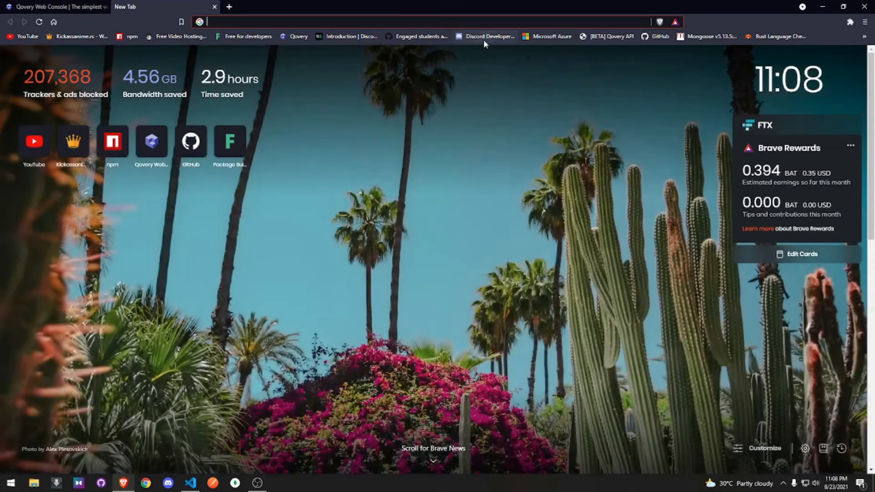
click(484, 40)
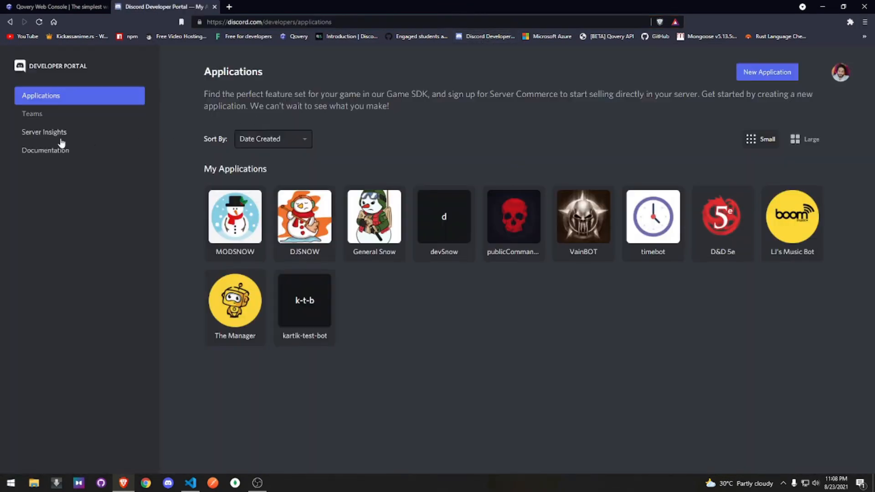
- Open the publicCommando application's bot settings in the Discord Developer Portal and copy its bot token
click(489, 244)
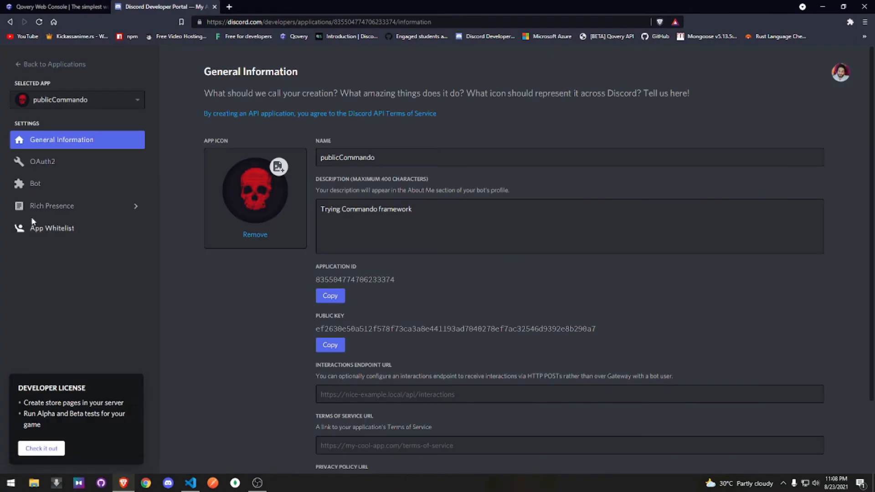
click(40, 184)
click(326, 248)
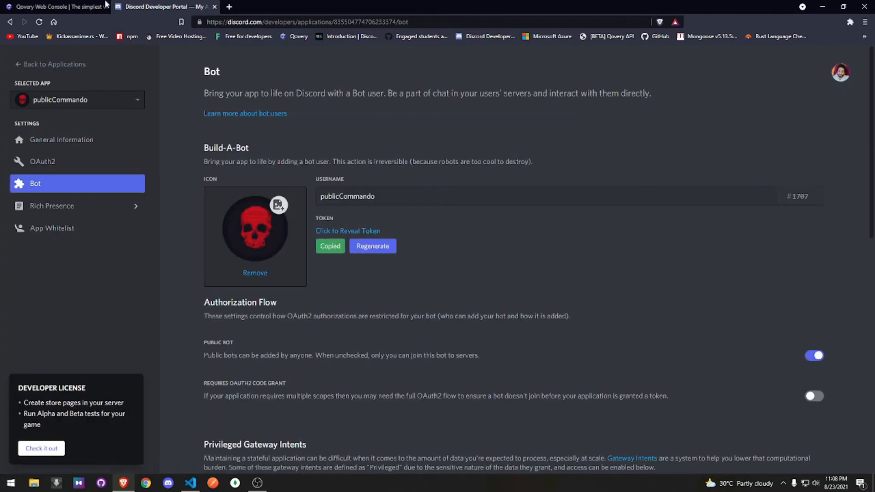
- Return to the Qovery console, paste the copied bot token as the TOKEN variable's value, and set its scope to APPLICATION
click(59, 7)
right_click(401, 268)
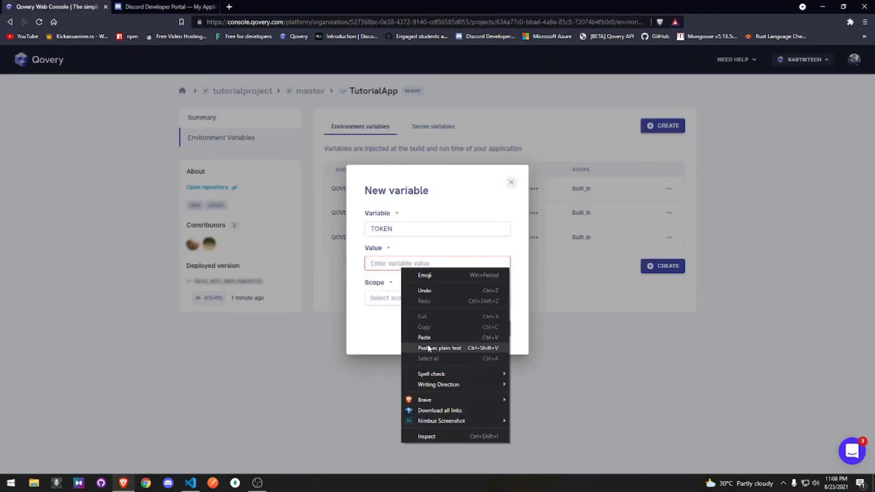
click(423, 336)
click(405, 299)
click(396, 327)
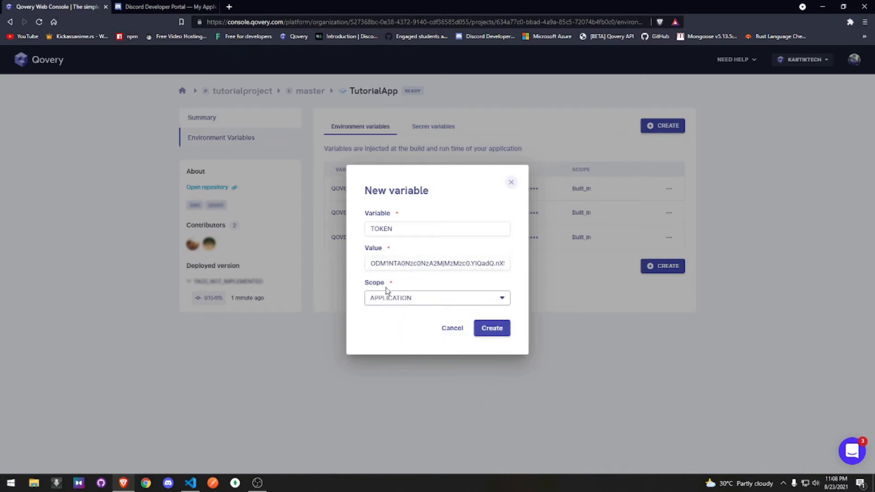
- Try the PROJECT and ENVIRONMENT scopes for the TOKEN variable, and set the scope back to APPLICATION
click(411, 300)
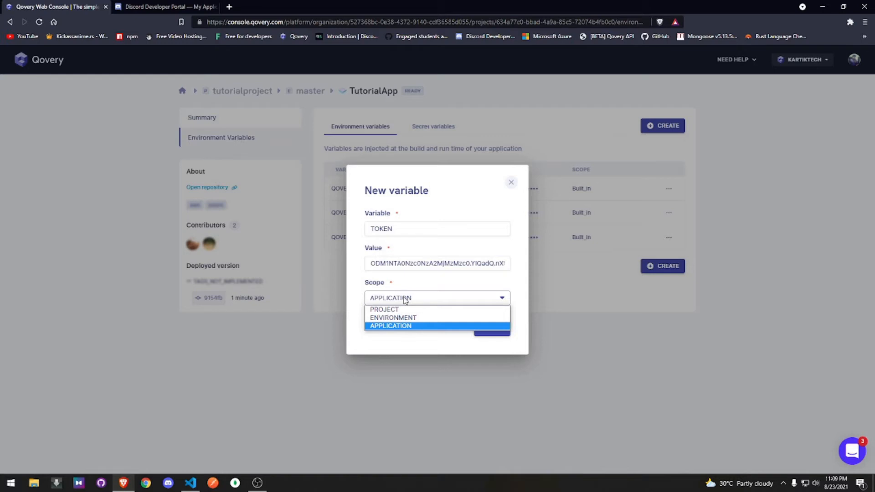
click(419, 252)
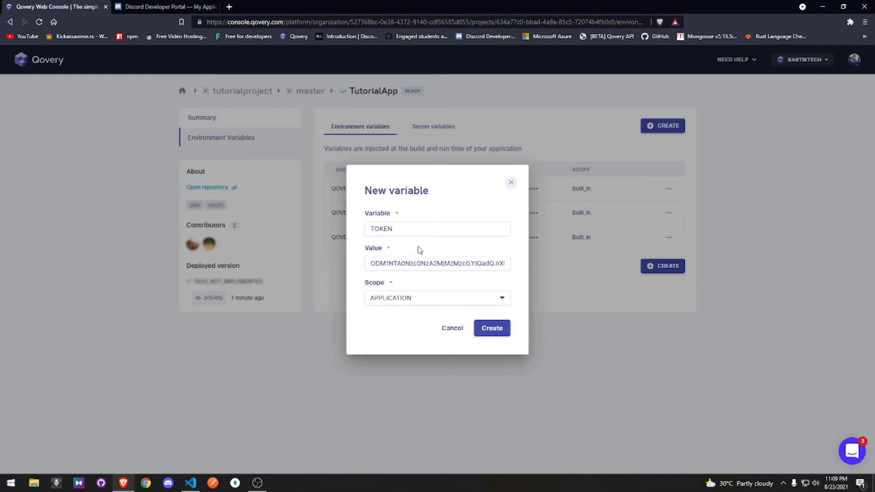
click(429, 301)
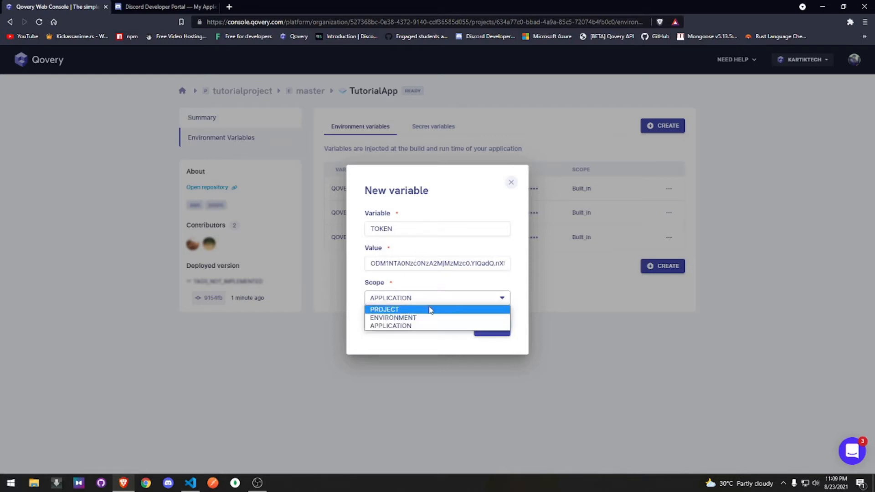
click(410, 310)
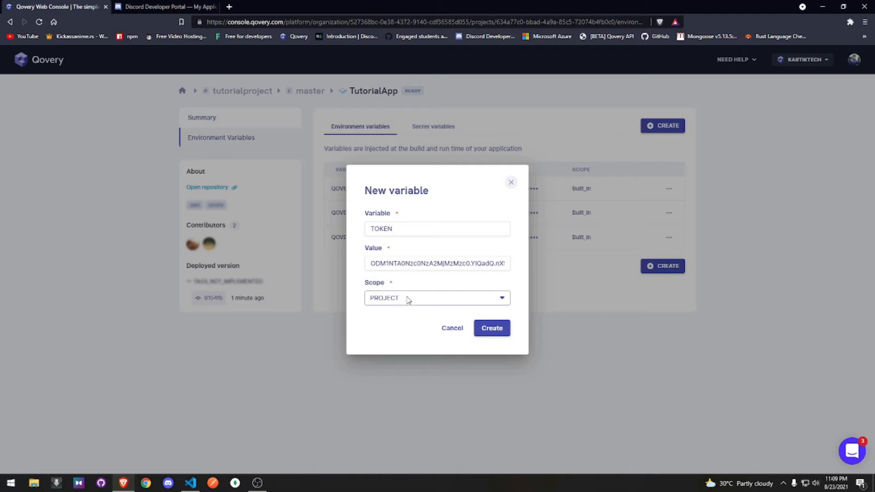
click(408, 301)
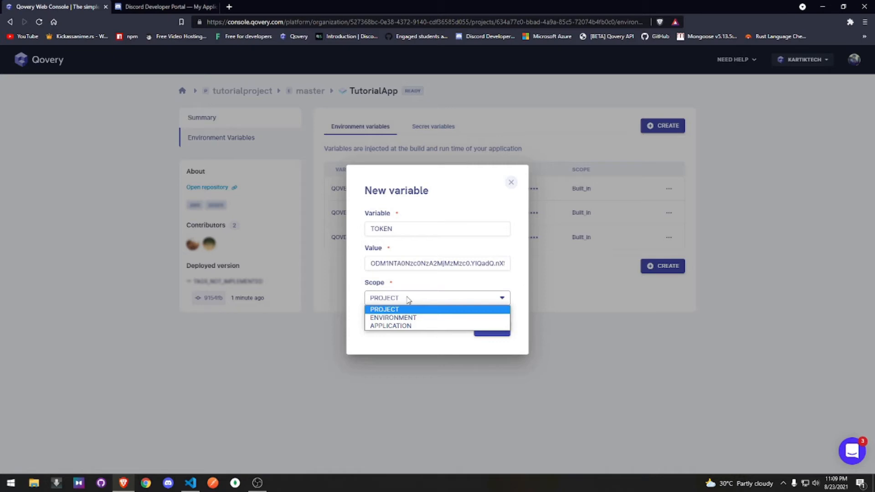
click(401, 317)
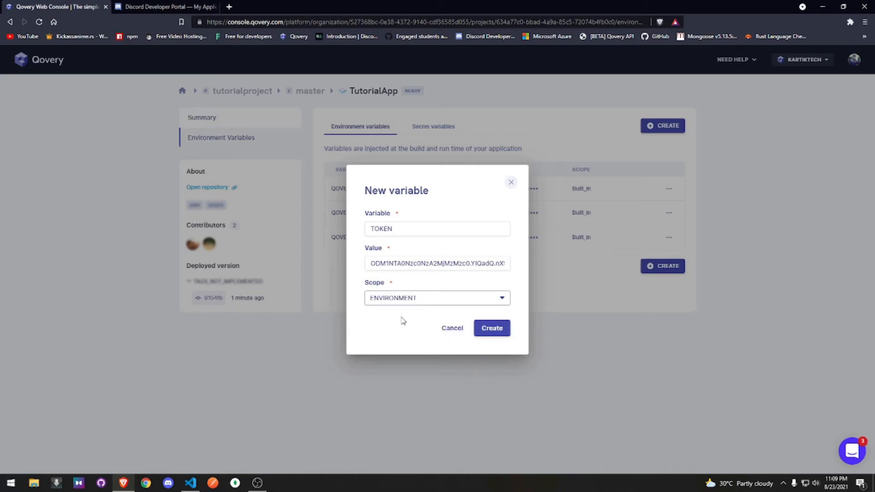
click(385, 298)
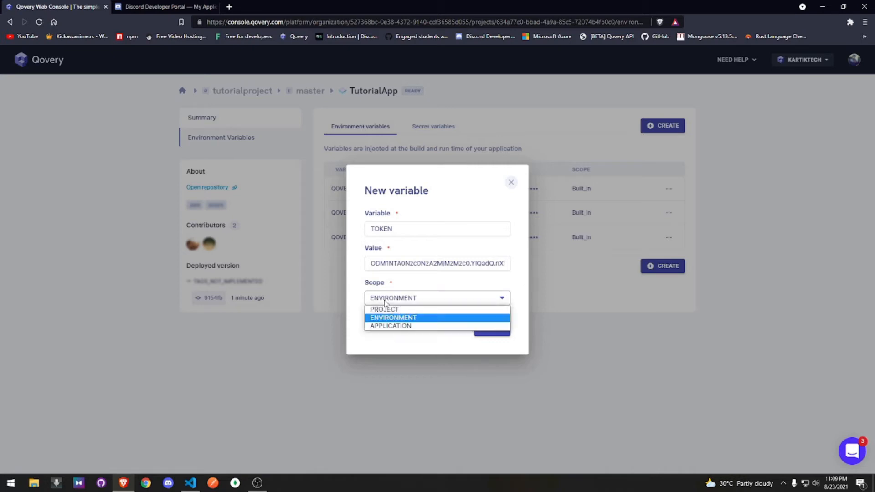
click(385, 298)
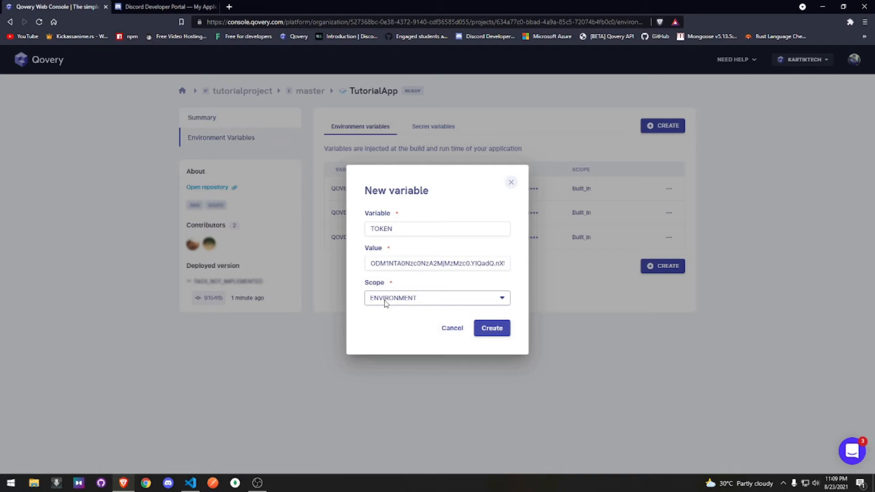
click(385, 299)
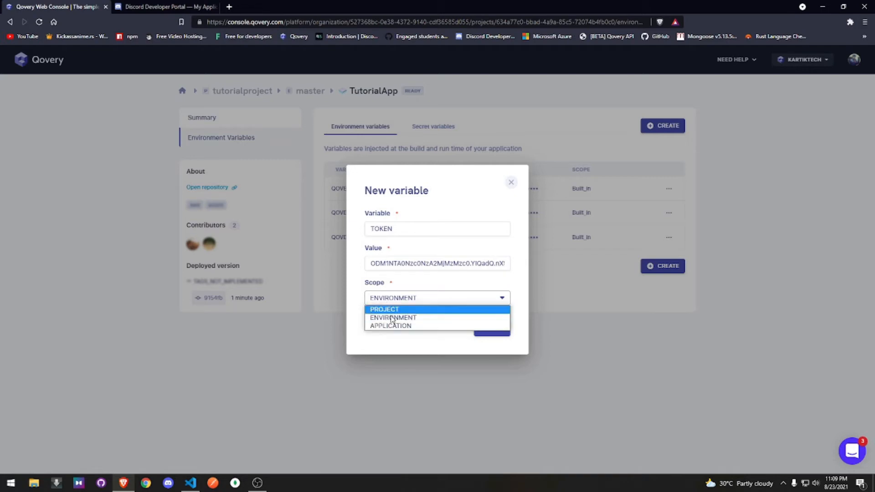
click(391, 326)
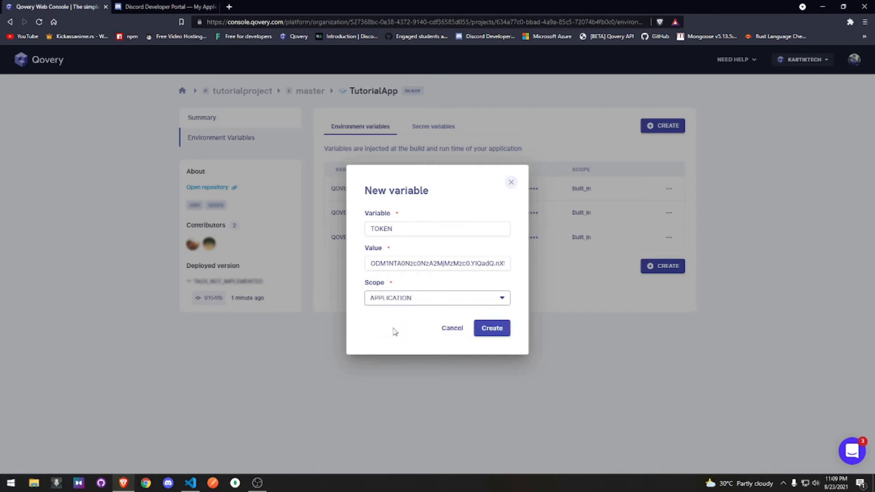
- Create the TOKEN environment variable for TutorialApp
click(398, 230)
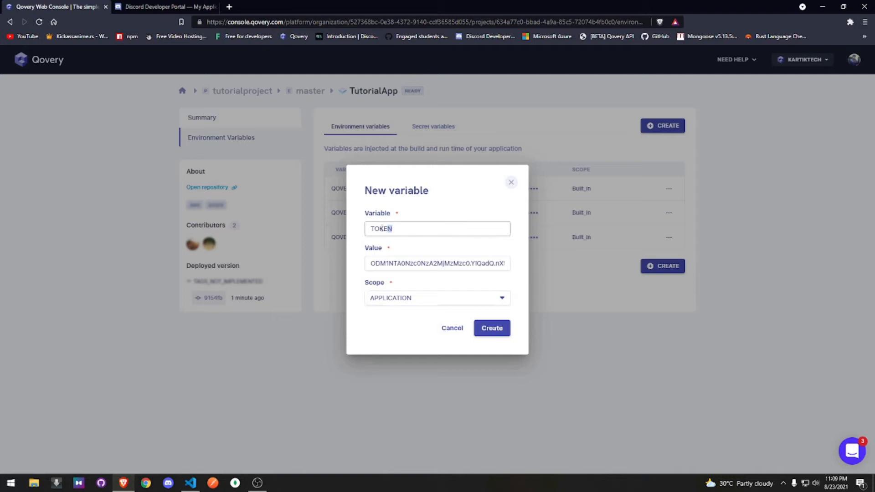
key(ctrl+a)
click(492, 329)
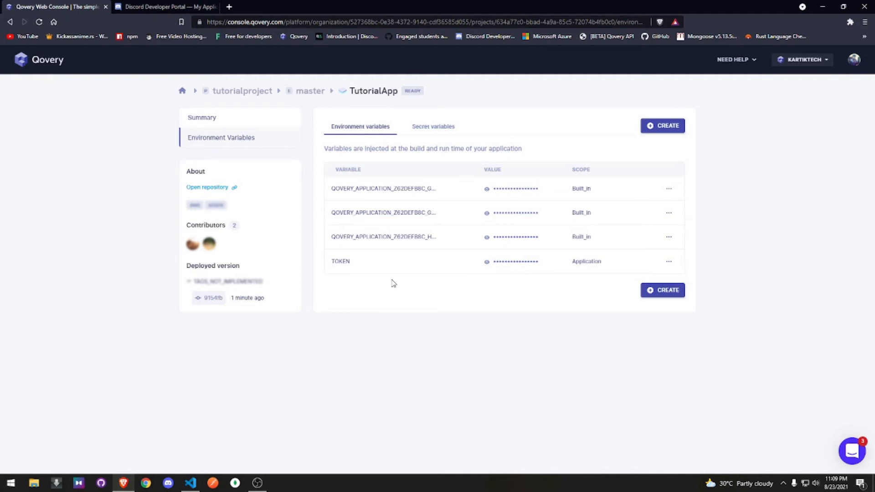
click(661, 126)
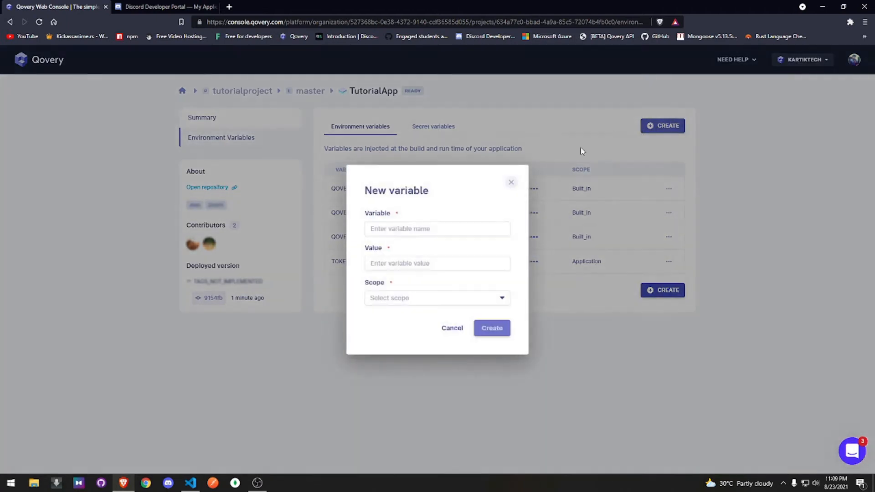
click(410, 228)
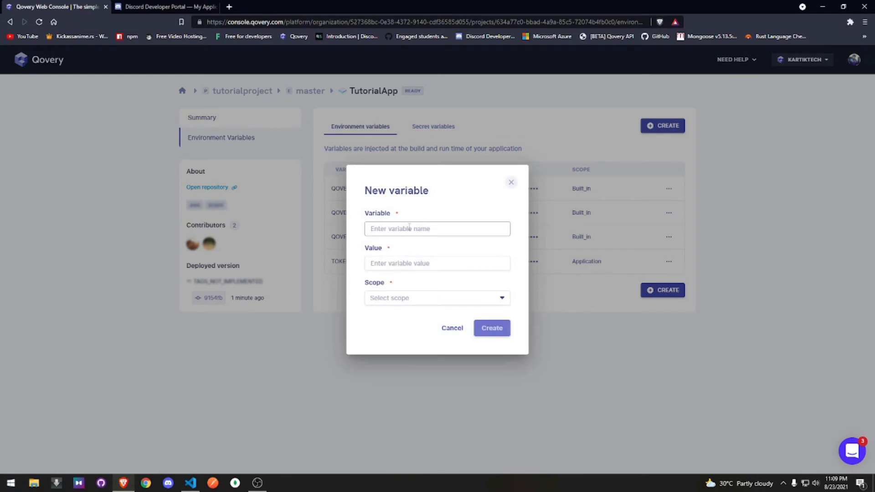
click(510, 185)
- Open the boombot application in the test project and examine its environment variables and the actions available for YOUTUBE_API_KEY
click(242, 91)
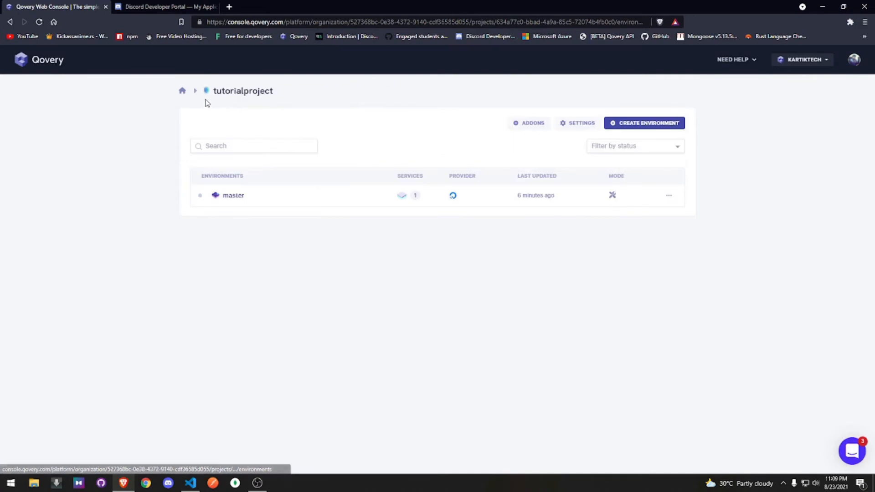
click(183, 92)
click(240, 206)
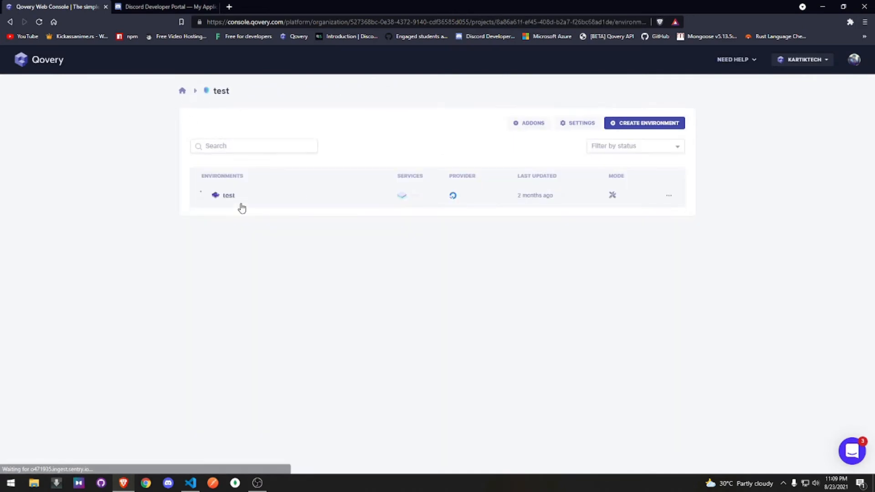
click(225, 205)
click(226, 192)
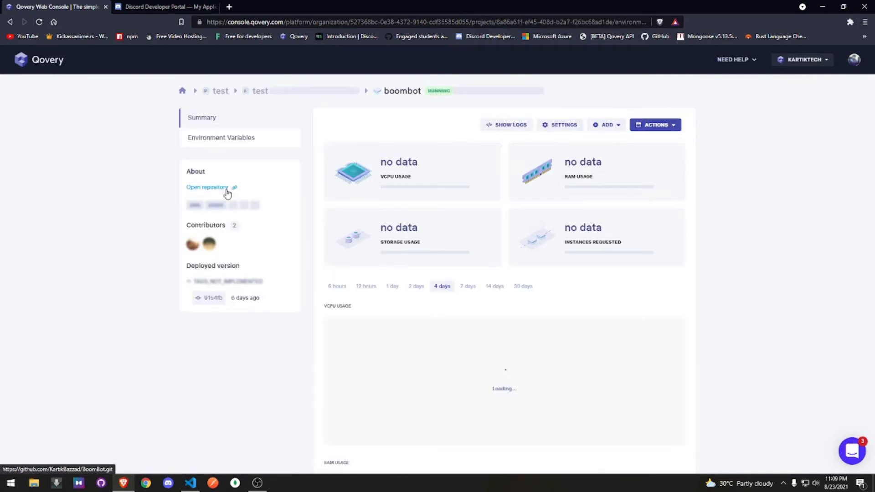
click(226, 138)
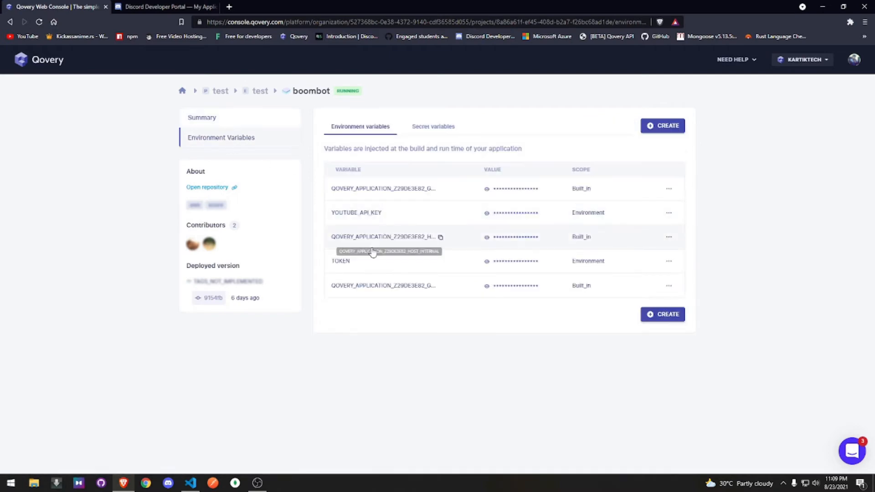
click(542, 215)
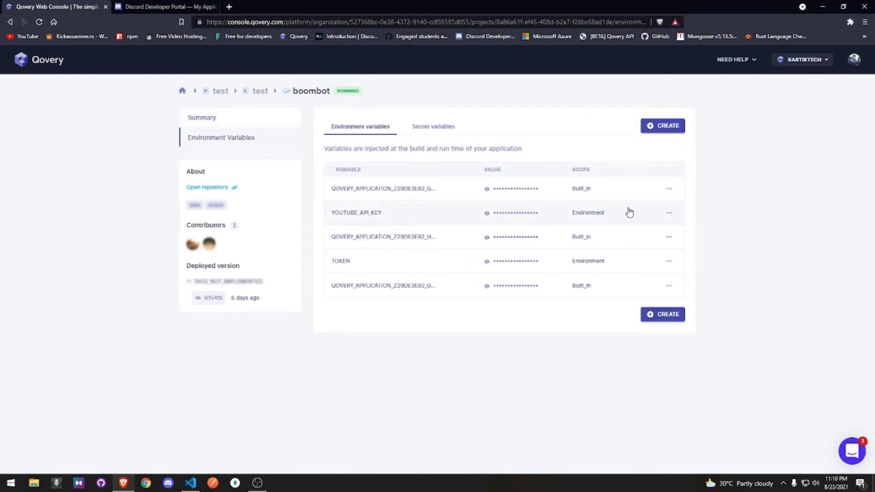
click(669, 213)
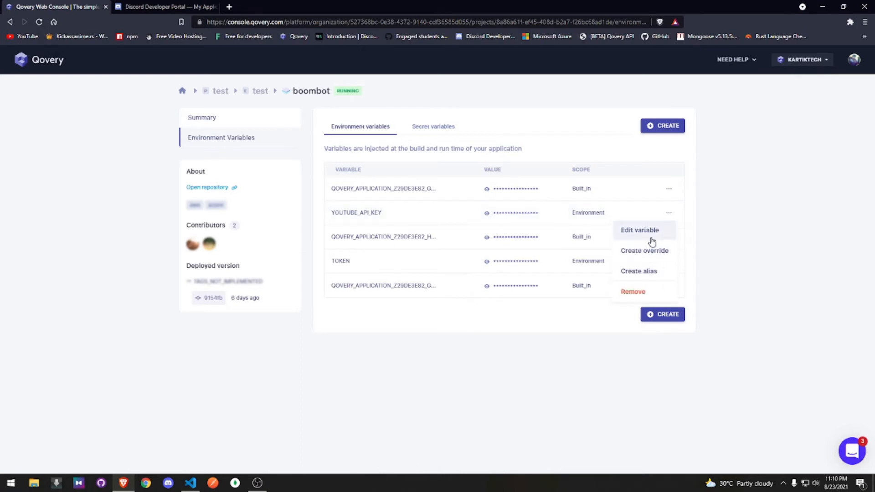
click(748, 182)
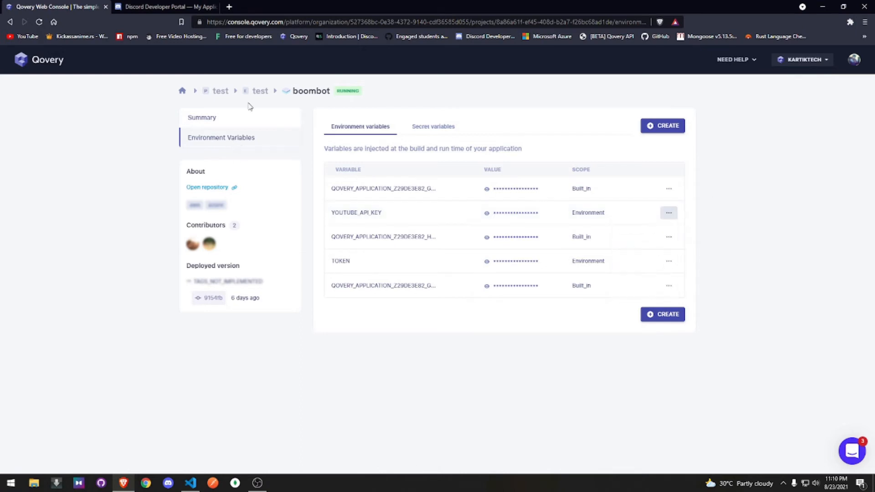
- Examine the services in the tourneybot project's master environment
click(183, 91)
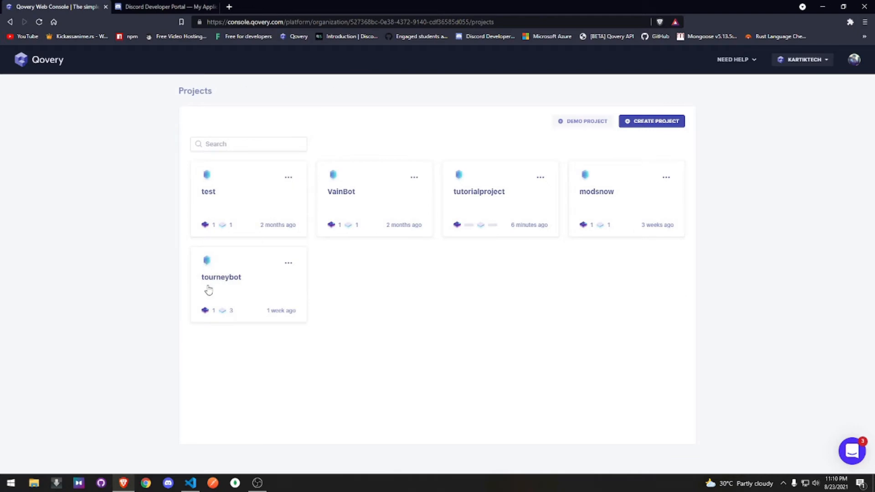
click(208, 288)
click(233, 195)
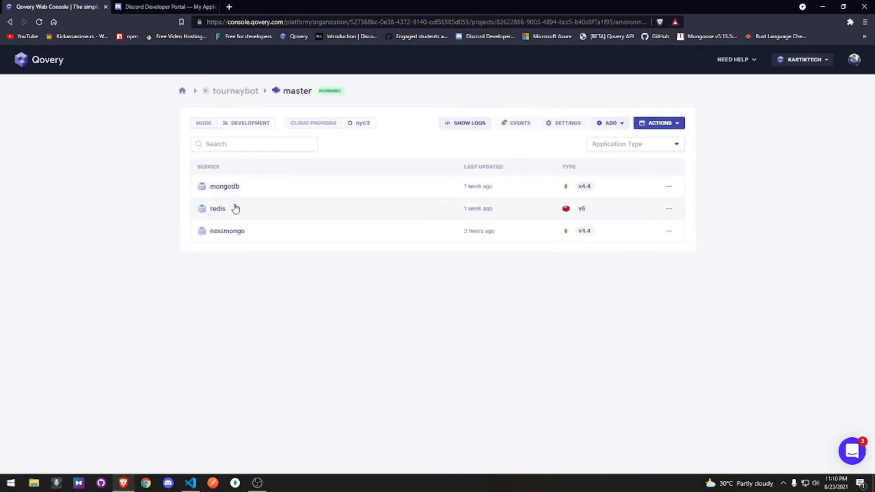
click(213, 91)
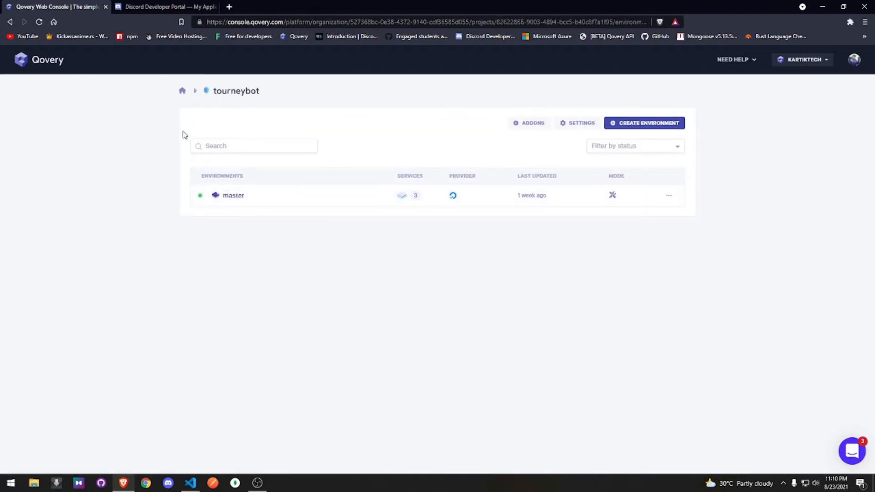
- Return to TutorialApp's environment variables in tutorialproject's master environment and start a new variable
click(182, 92)
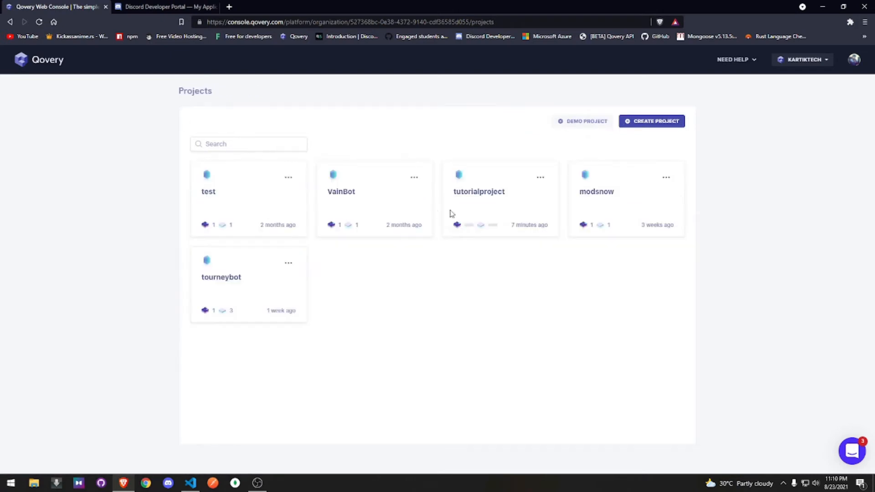
click(488, 208)
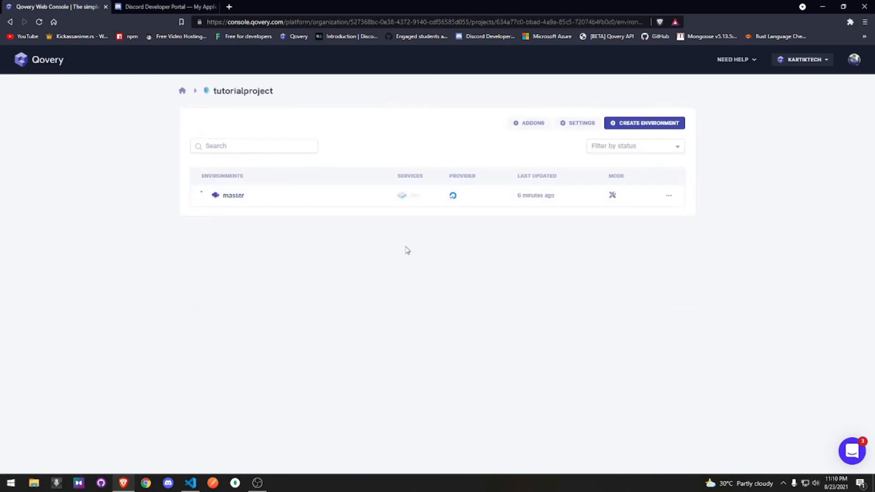
click(227, 198)
click(225, 194)
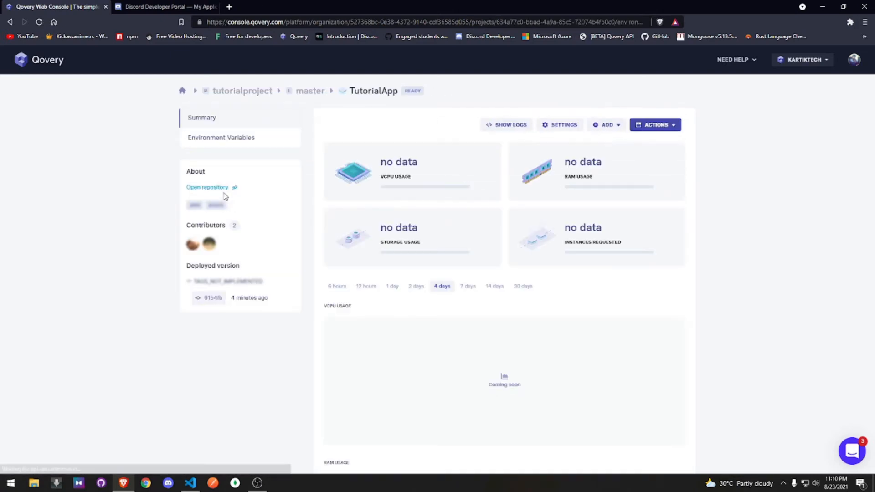
click(230, 144)
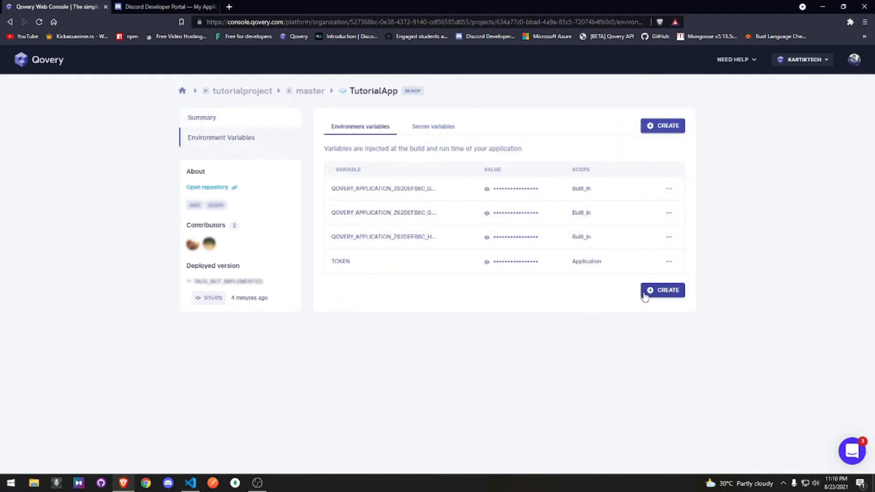
click(646, 294)
click(403, 227)
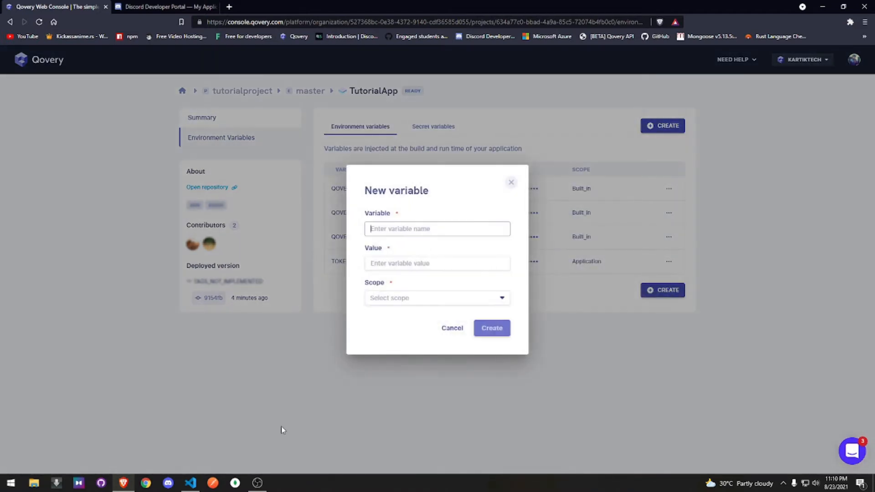
- Check the YouTube key's variable name in musicUtil.js in Visual Studio Code and name the new Qovery variable YOUTUBE_API_KEY
click(190, 483)
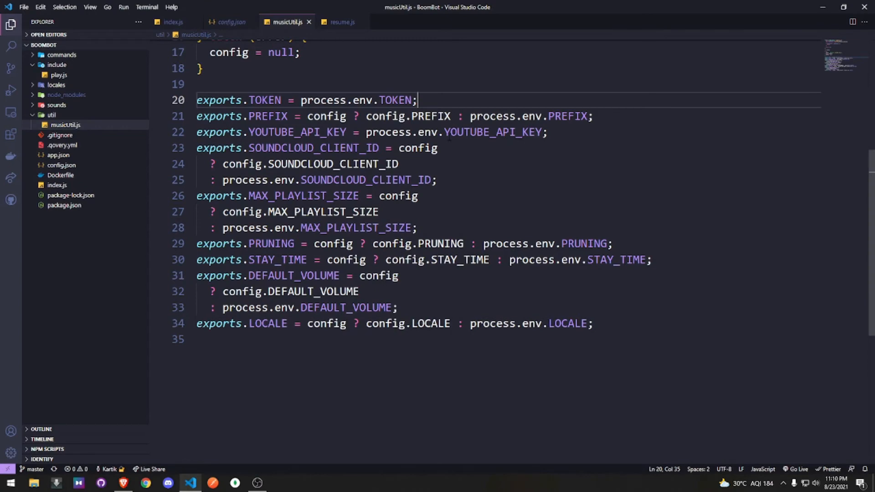
drag(444, 132, 542, 133)
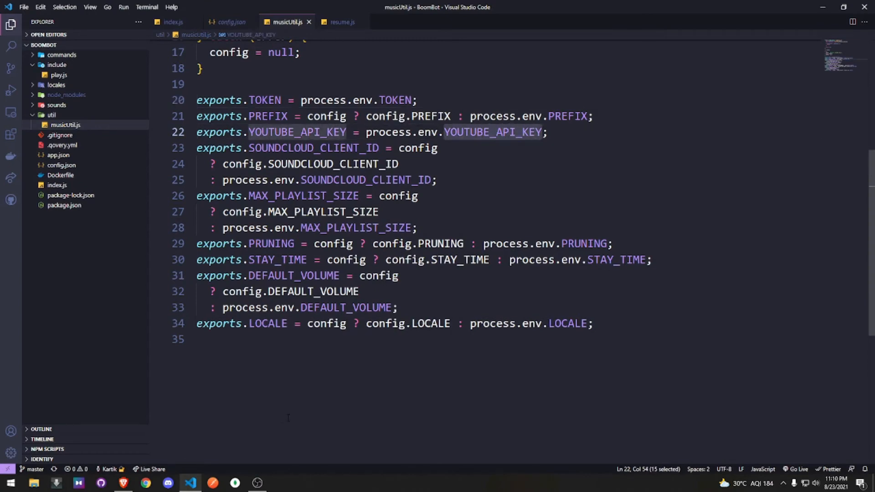
click(124, 483)
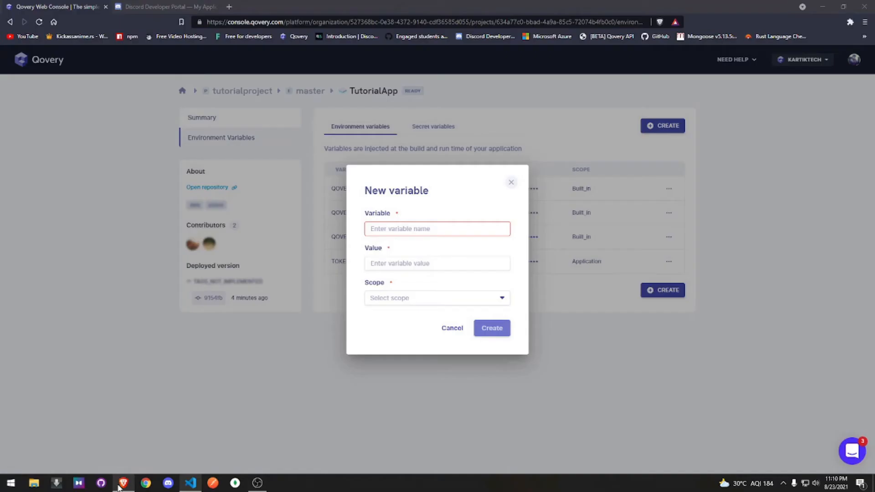
click(402, 229)
text(YOU)
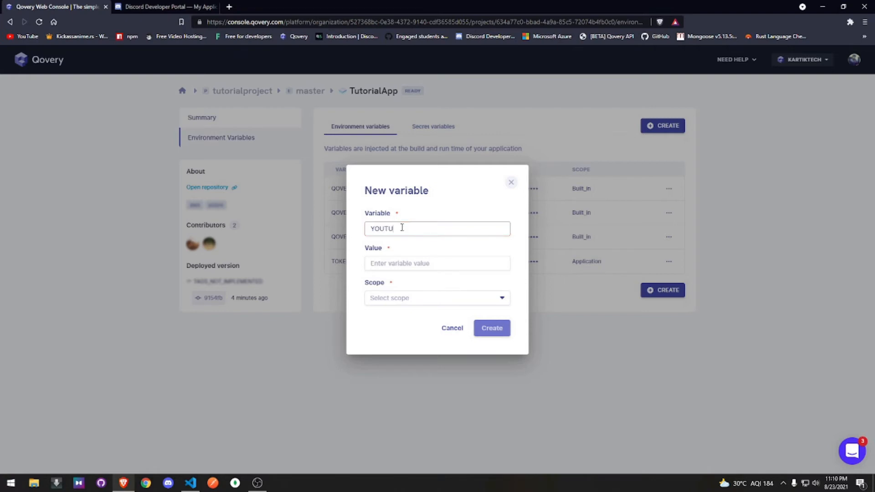
text(TUBE_API_KEY)
- Paste the YouTube API key as the variable's value, set its scope to APPLICATION and create the variable
click(424, 263)
key(ctrl+v)
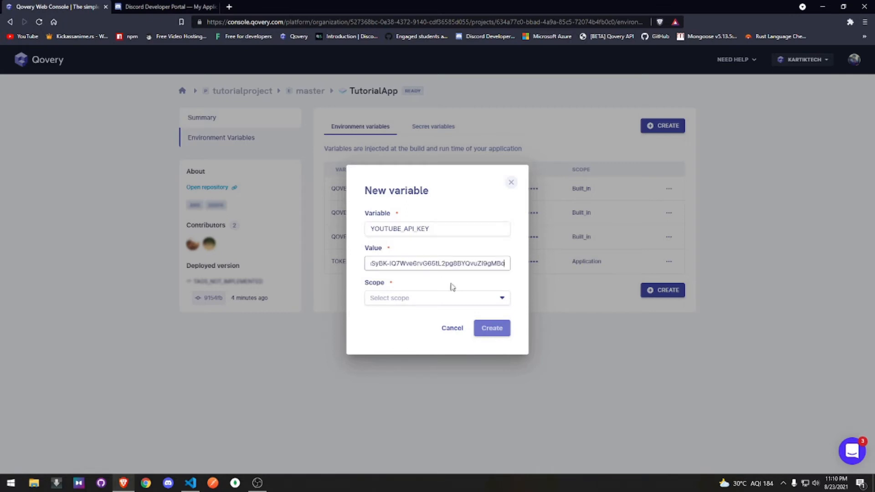
click(470, 303)
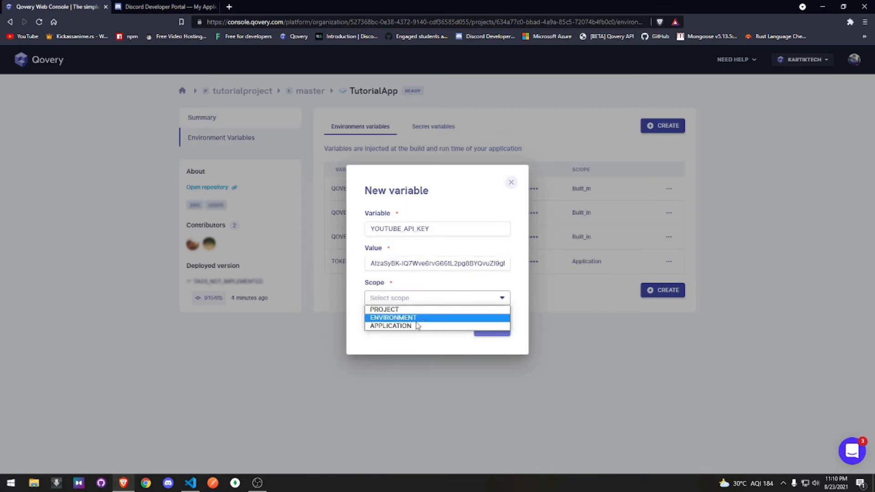
click(422, 324)
click(502, 336)
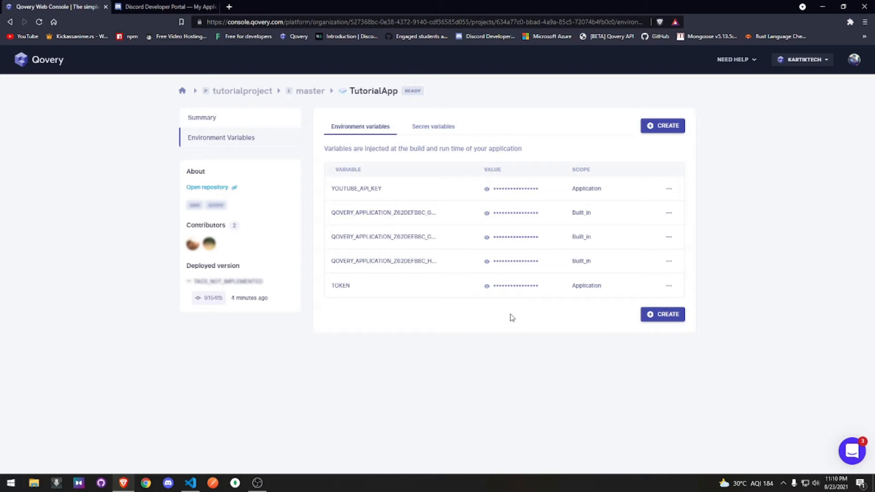
- Open TutorialApp's settings from the master environment and review the general information, Git repository and build mode
click(301, 92)
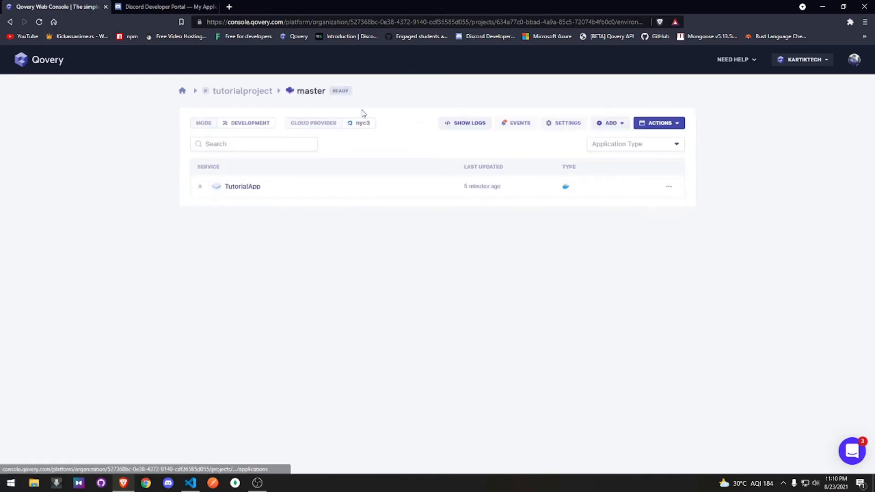
click(243, 187)
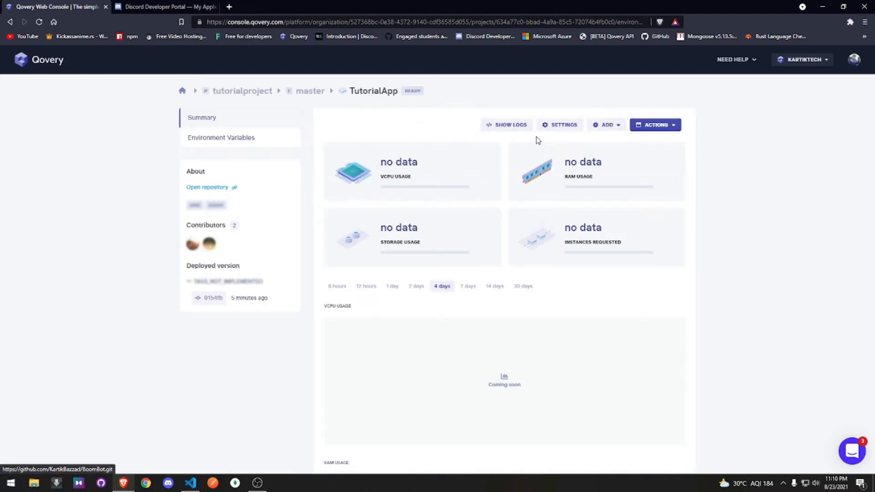
click(553, 126)
scroll(485, 306, down, 2)
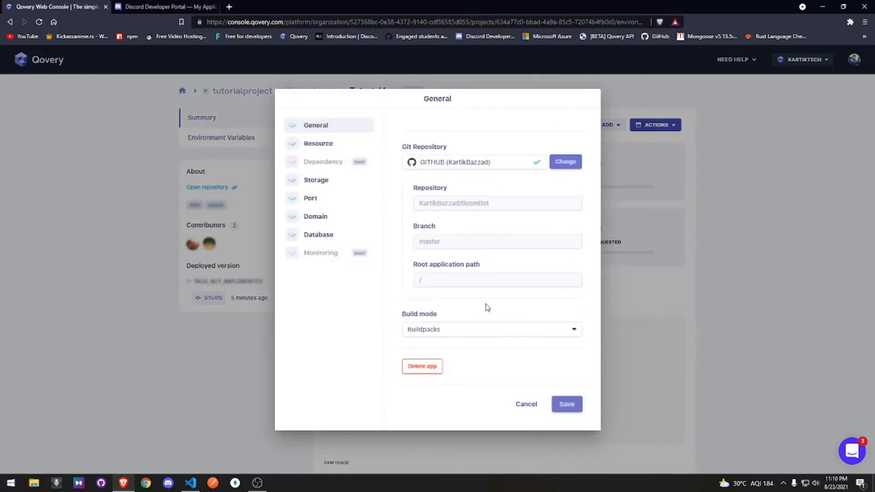
scroll(474, 319, up, 1)
scroll(473, 324, up, 2)
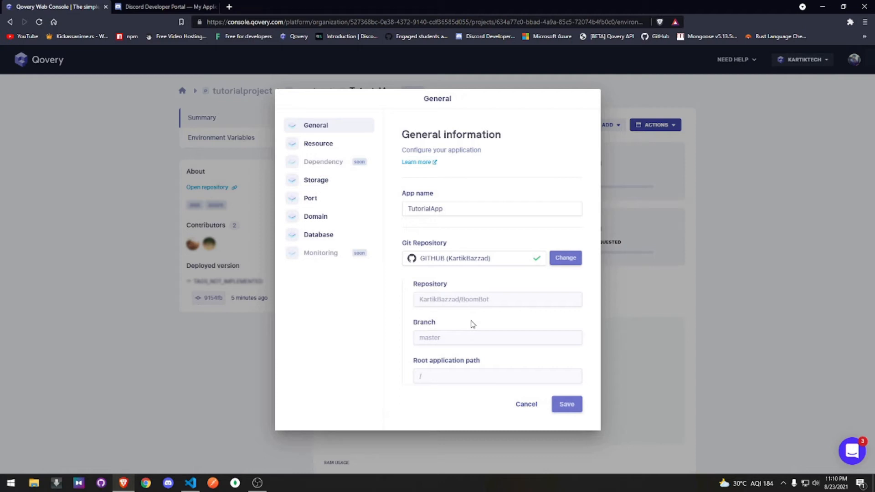
drag(407, 132, 518, 141)
click(523, 143)
- Switch to Visual Studio Code, view the BoomBot project's Dockerfile and return to the settings in Qovery
click(190, 483)
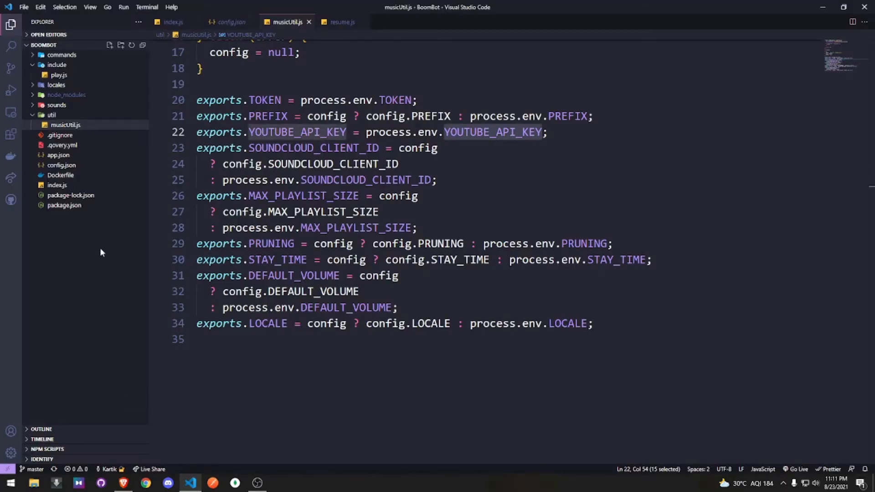
click(90, 178)
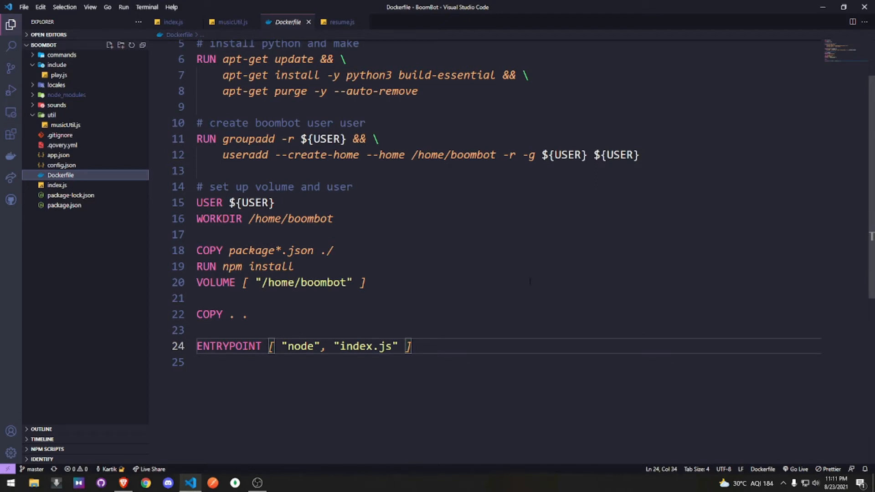
key(alt+Tab)
- Change TutorialApp's build mode to Dockerfile in the general settings and inspect the Dockerfile path
scroll(508, 330, down, 2)
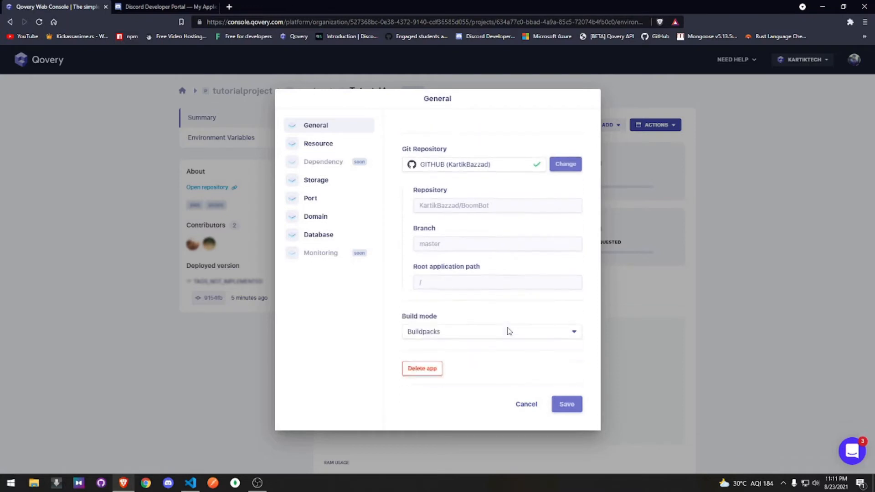
click(458, 336)
click(414, 319)
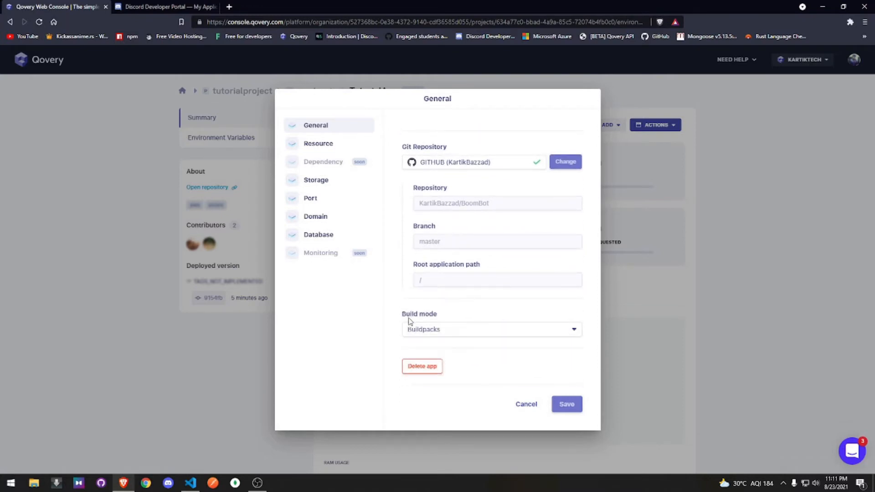
click(413, 335)
click(417, 341)
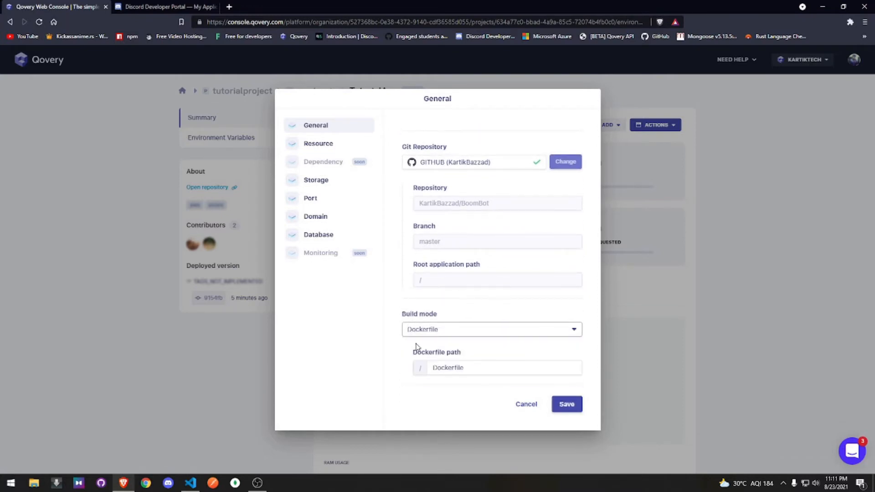
scroll(446, 334, down, 1)
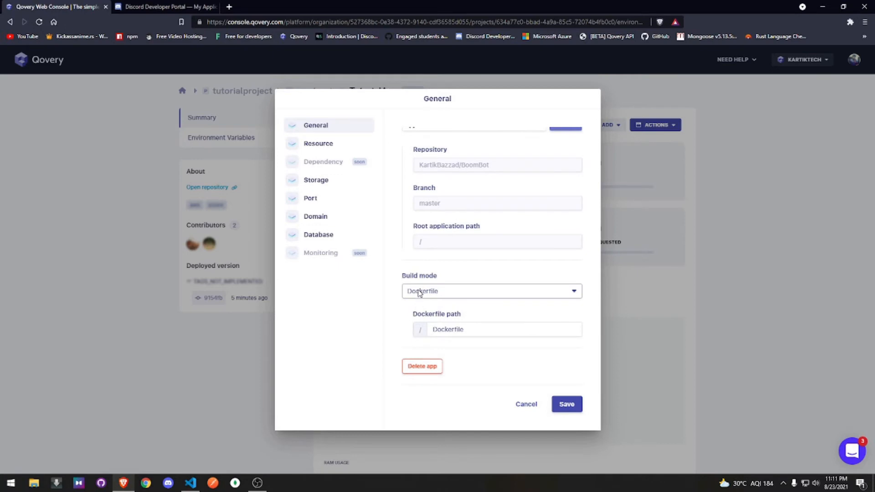
click(419, 291)
click(422, 302)
drag(434, 326, 475, 329)
click(474, 318)
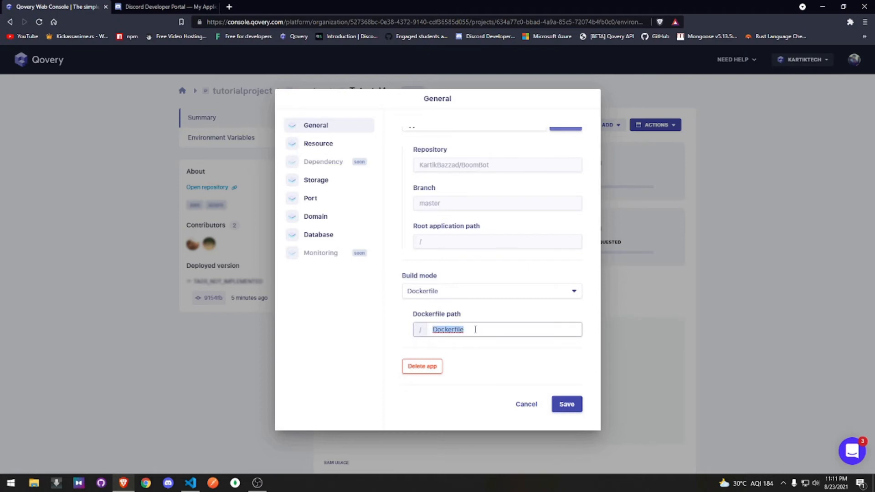
- Replace the Dockerfile path with src/Dockerfile
click(475, 329)
key(BackSpace)
key(BackSpace)
key(BackSpace)
key(BackSpace)
key(BackSpace)
key(BackSpace)
key(BackSpace)
key(BackSpace)
key(BackSpace)
key(BackSpace)
text(src/)
text(Doc)
text(kerfile)
- Restore the Dockerfile path to Dockerfile, without the src folder
click(433, 330)
drag(440, 331, 488, 331)
click(446, 329)
double_click(435, 329)
key(ctrl+a)
key(BackSpace)
text(Dockerfile)
click(570, 308)
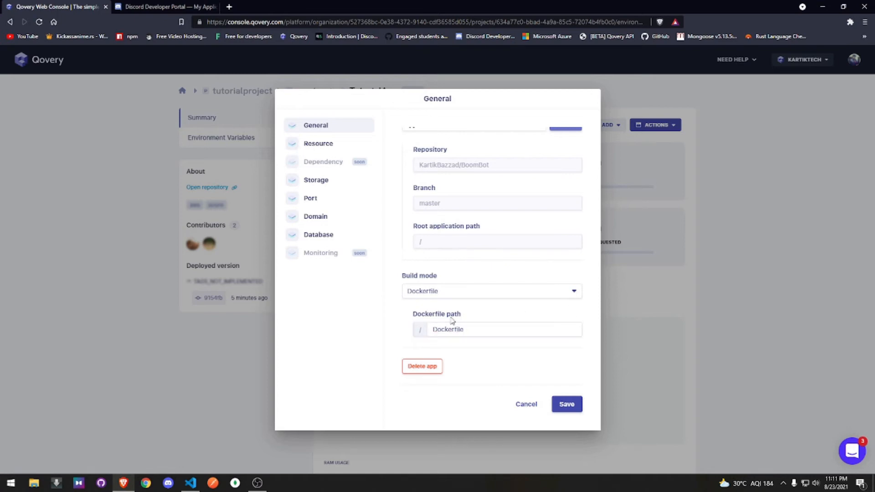
- Try to save the Dockerfile build settings and discard the unsaved changes when moving to the resource settings
click(573, 405)
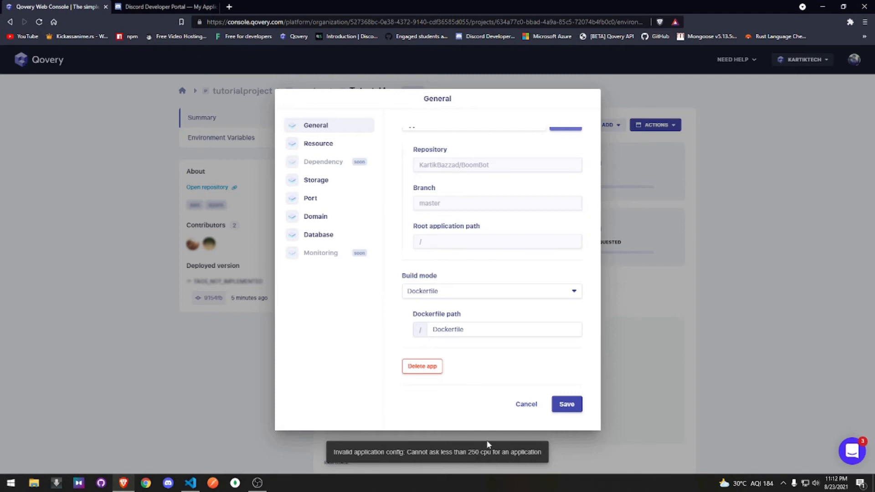
scroll(488, 378, up, 3)
click(319, 144)
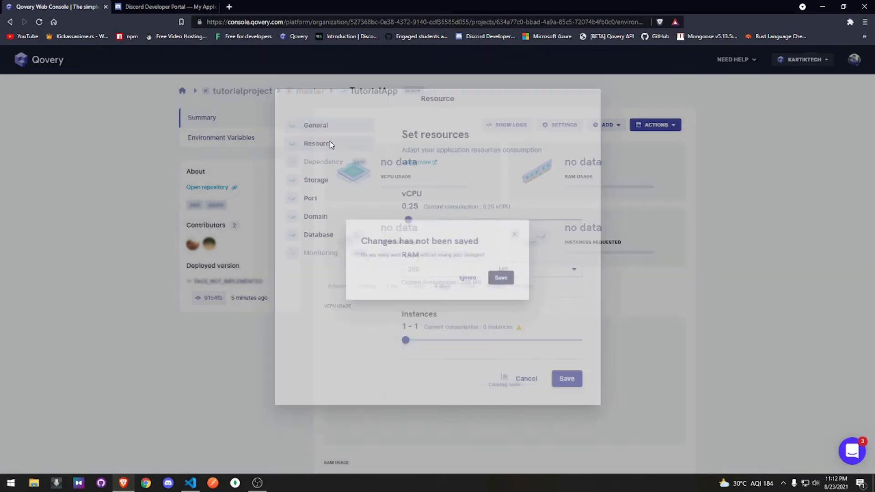
click(475, 282)
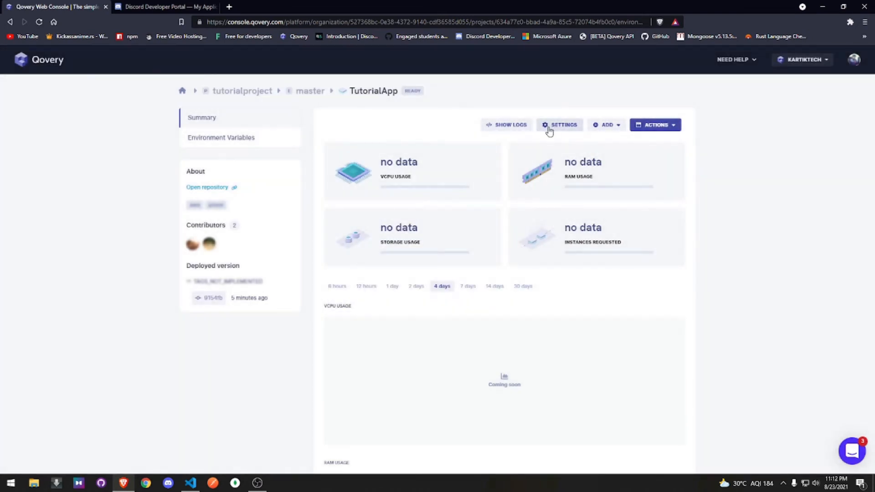
- Raise TutorialApp's vCPU to 0.5 in its resource settings and save
click(549, 126)
click(319, 144)
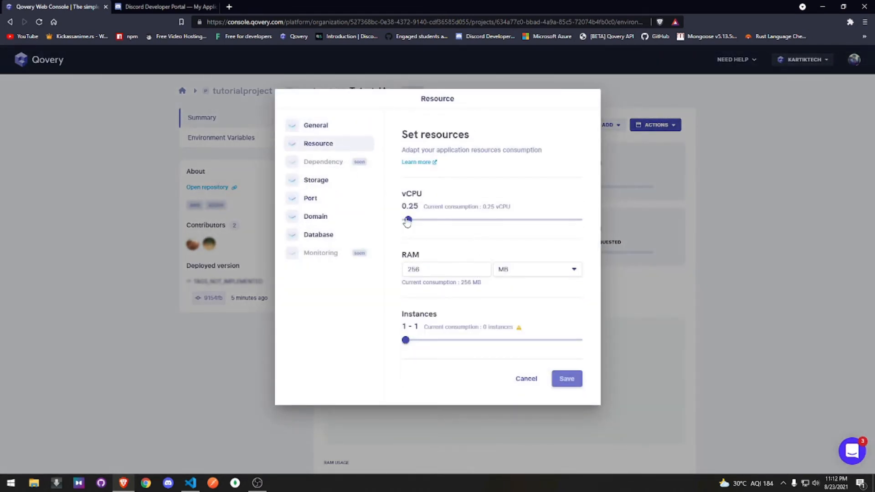
drag(410, 222, 412, 222)
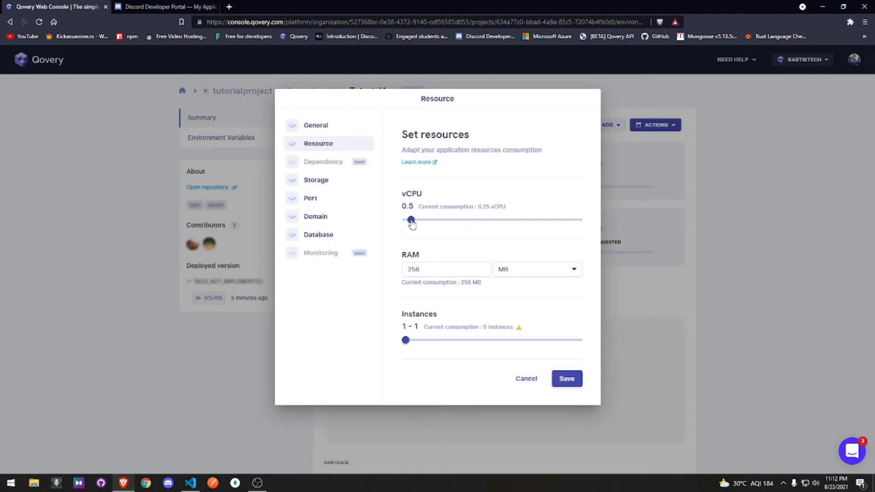
click(567, 379)
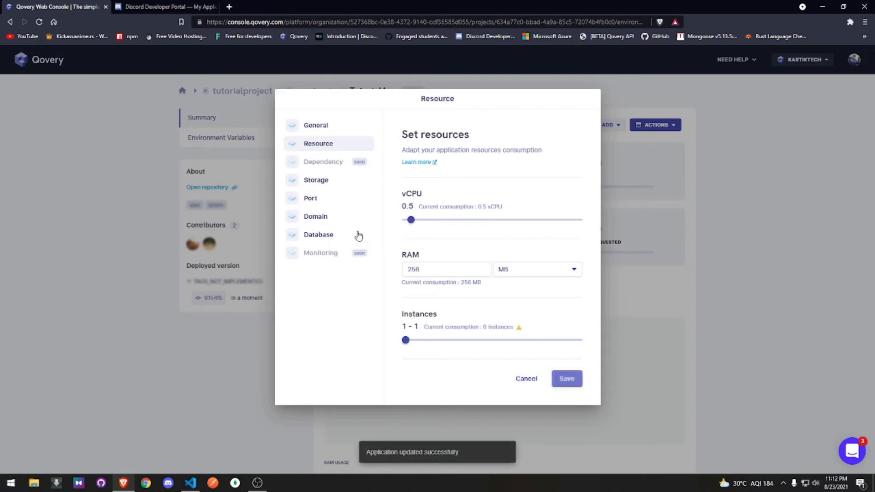
- Set the build mode to Dockerfile in TutorialApp's general settings, save and close the settings
click(314, 127)
scroll(397, 259, down, 2)
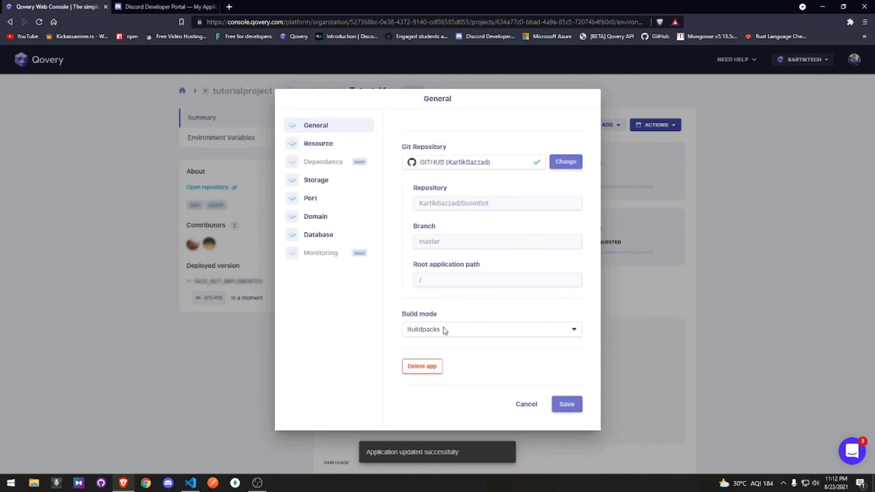
click(445, 329)
click(441, 352)
click(566, 404)
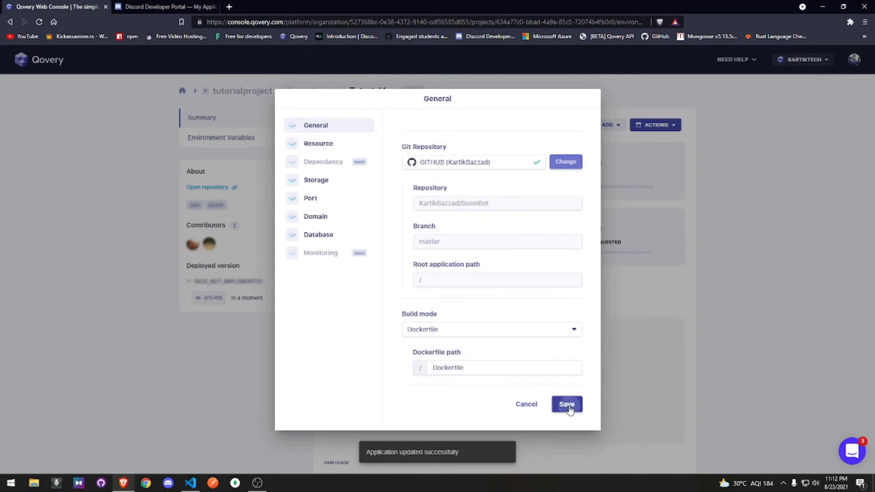
click(647, 346)
- Deploy TutorialApp and open its deployment logs
click(664, 126)
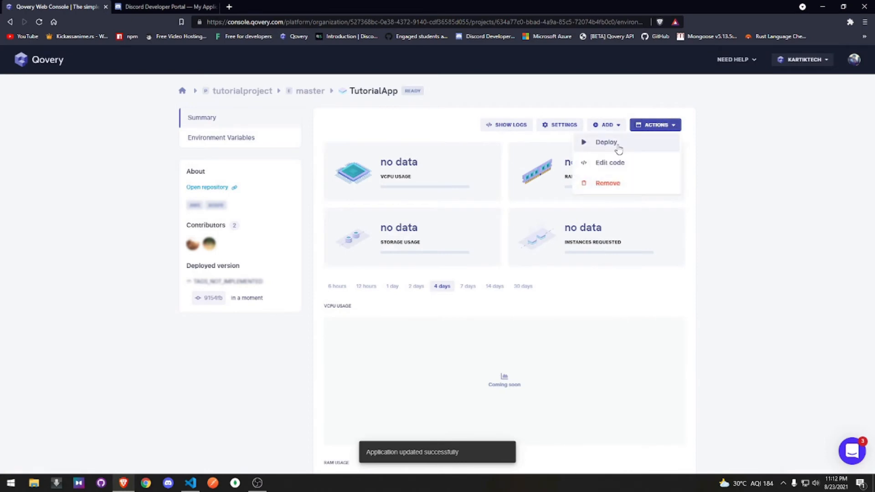
click(607, 142)
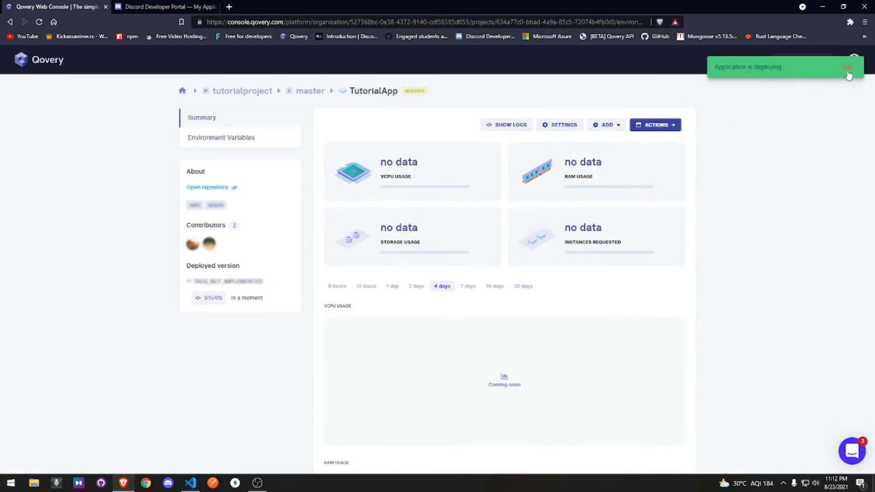
click(844, 68)
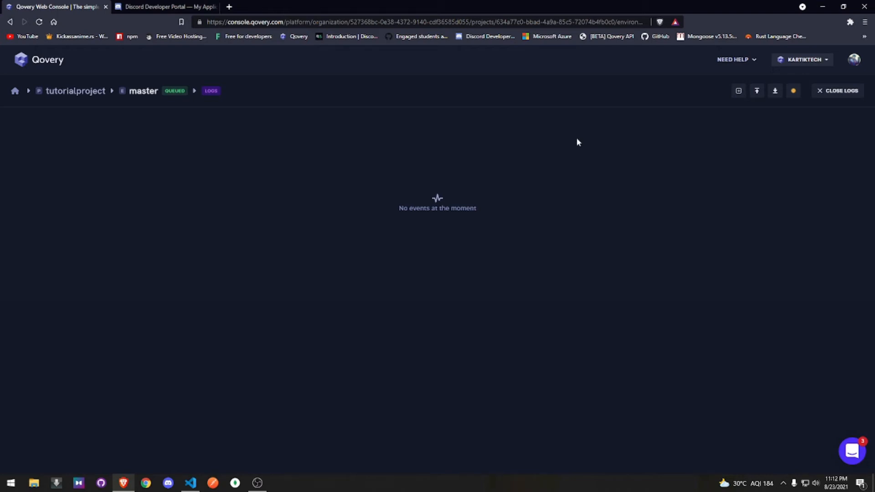
- Reopen the master environment's logs by way of tutorialproject and switch the log view to the light theme
click(829, 93)
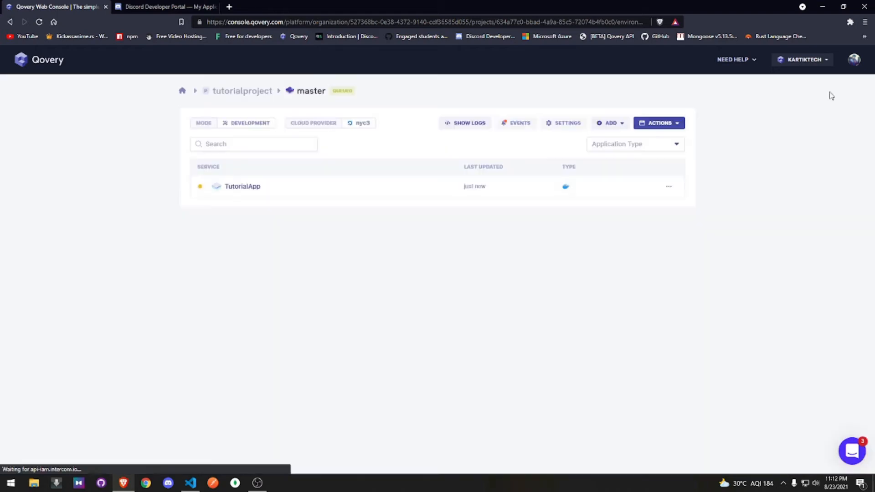
click(257, 92)
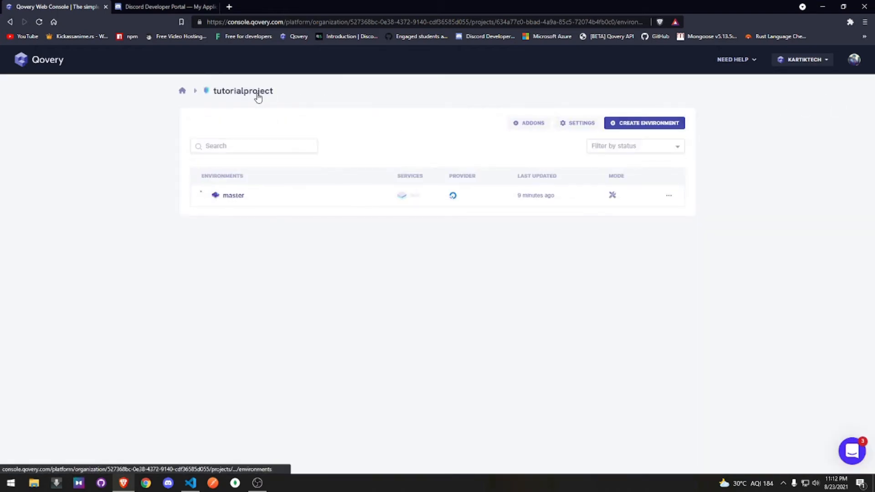
click(232, 197)
click(455, 123)
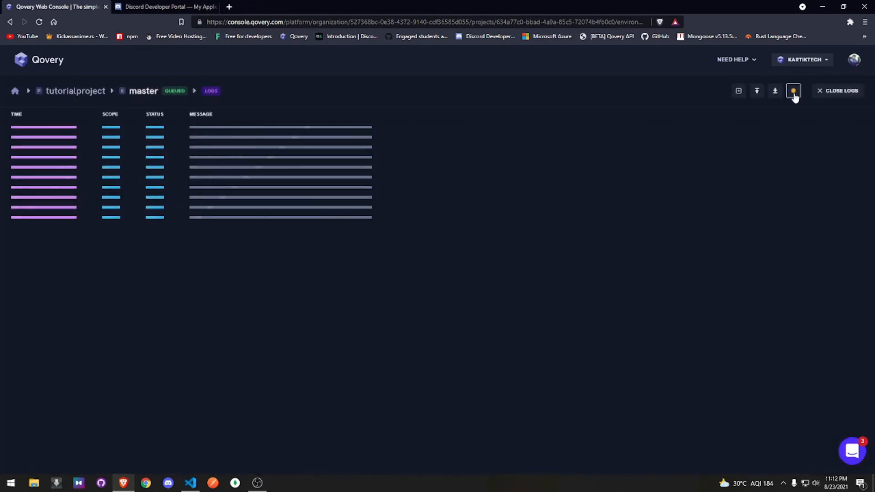
click(793, 93)
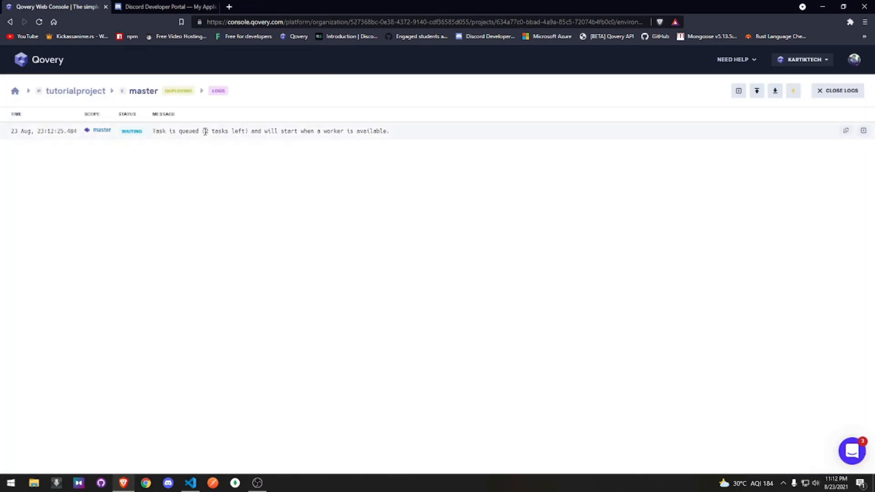
drag(205, 131, 246, 133)
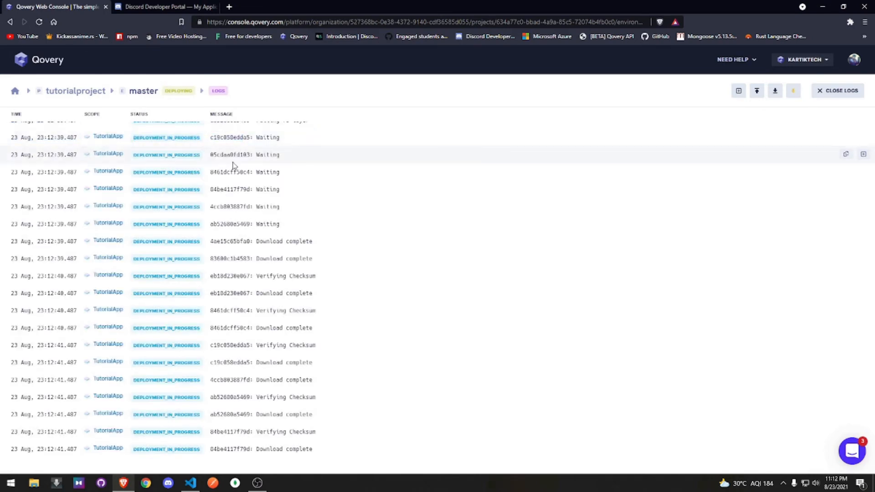
- Examine TutorialApp's deployment log from the queued-task message down to the npm install output and close the logs
scroll(233, 165, up, 5)
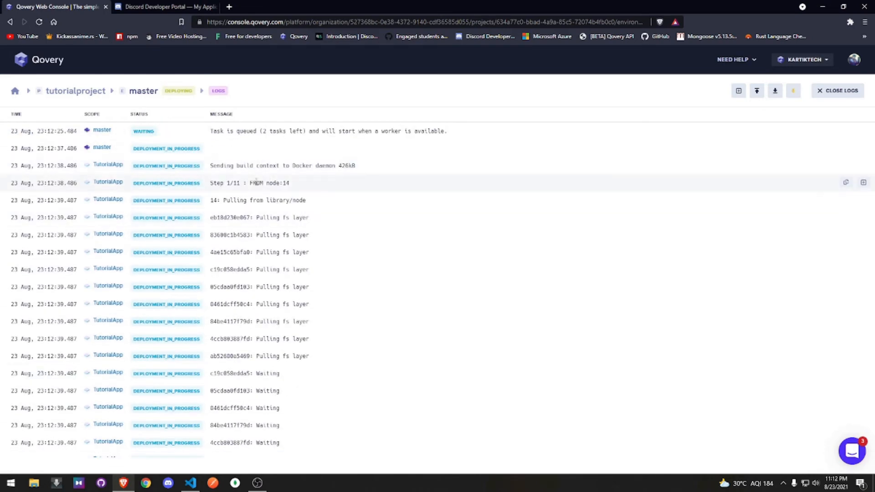
drag(269, 172, 348, 171)
click(278, 140)
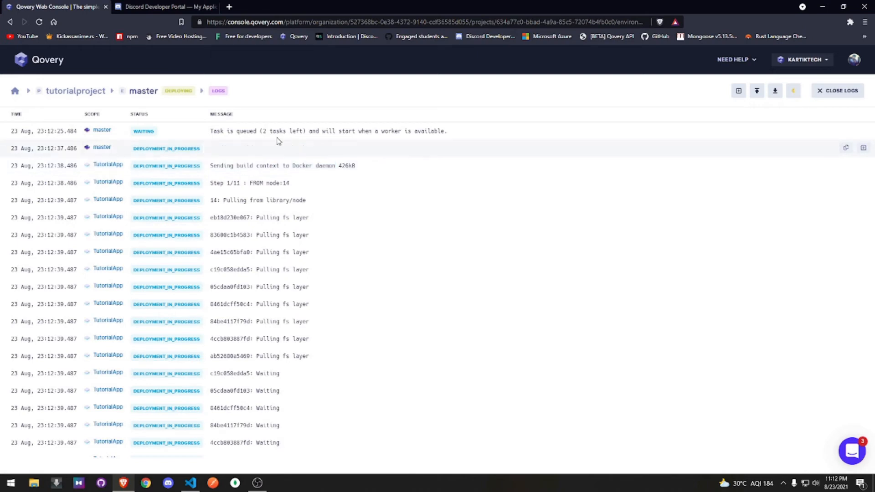
drag(210, 131, 469, 129)
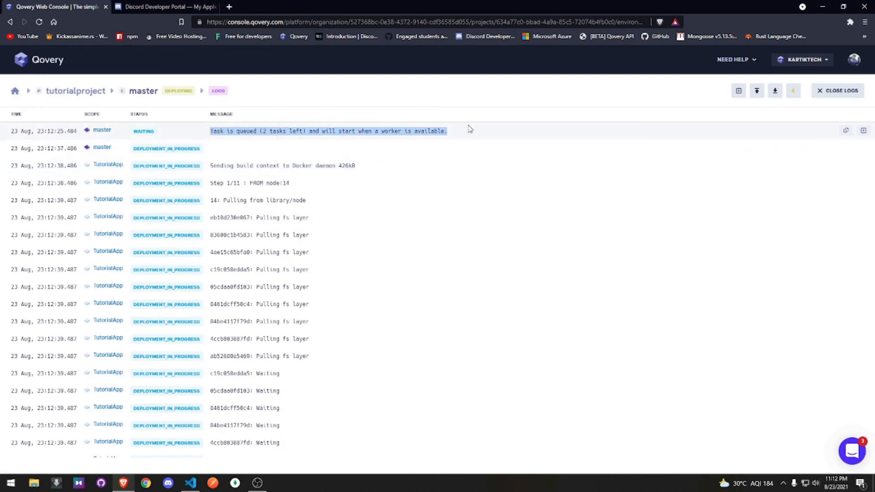
click(260, 137)
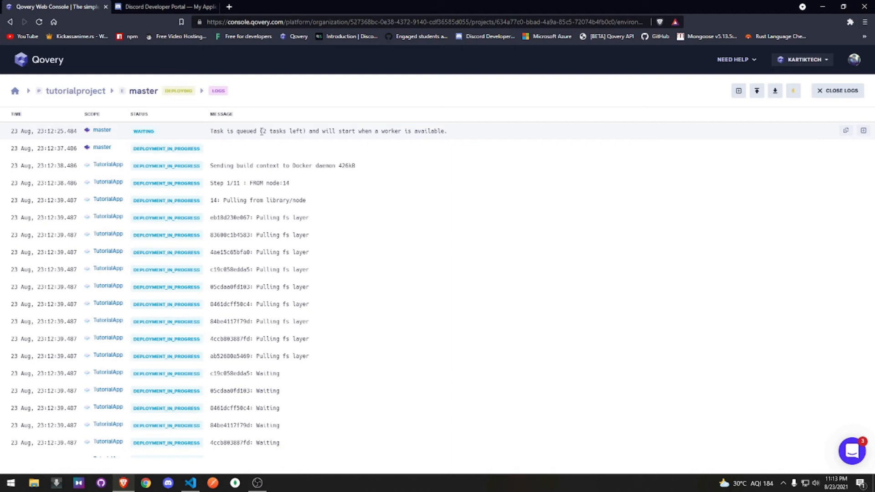
double_click(384, 131)
click(407, 134)
scroll(412, 246, down, 10)
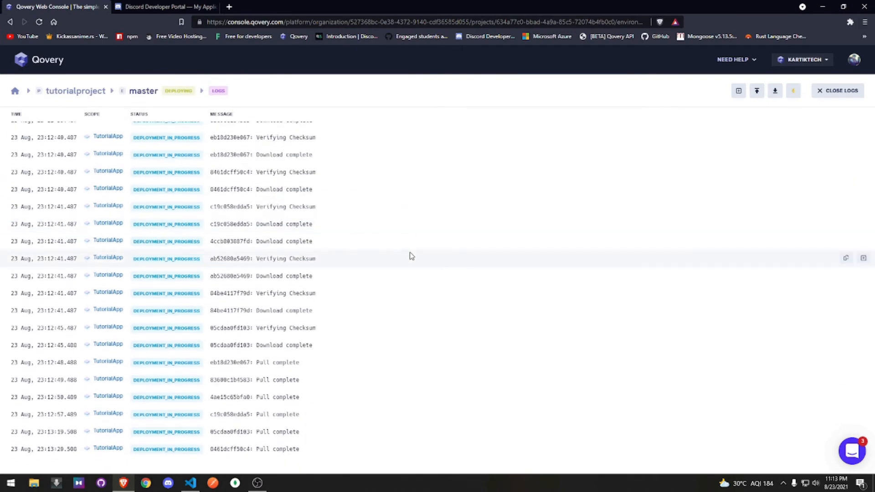
scroll(410, 256, down, 7)
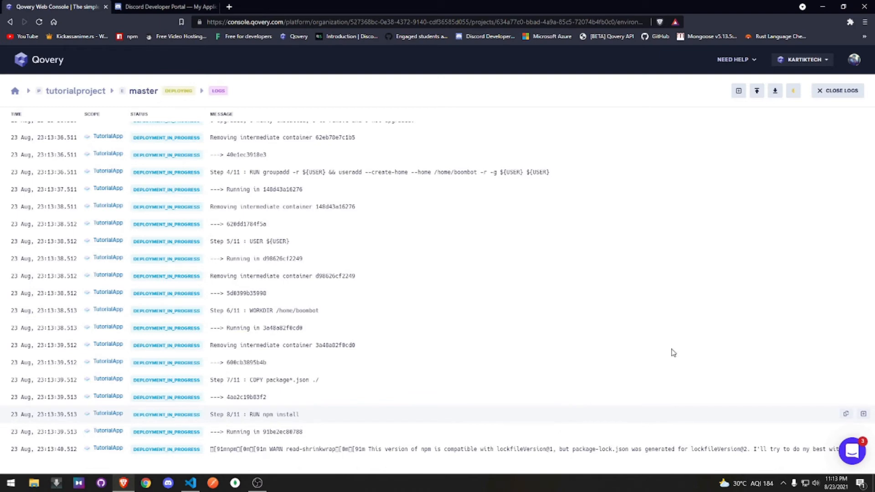
click(845, 92)
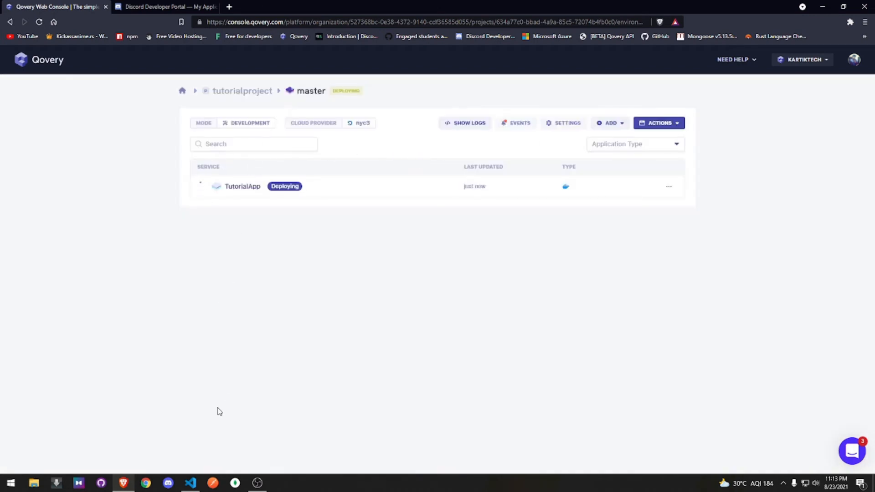
- Switch to Discord, find the publicCommando bot among the ENMITY ESPORTS server's members and view its profile
click(169, 483)
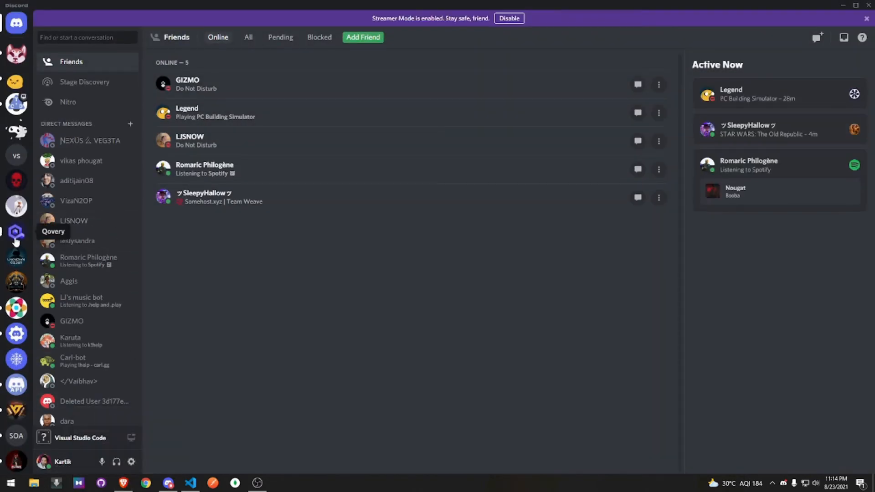
click(15, 238)
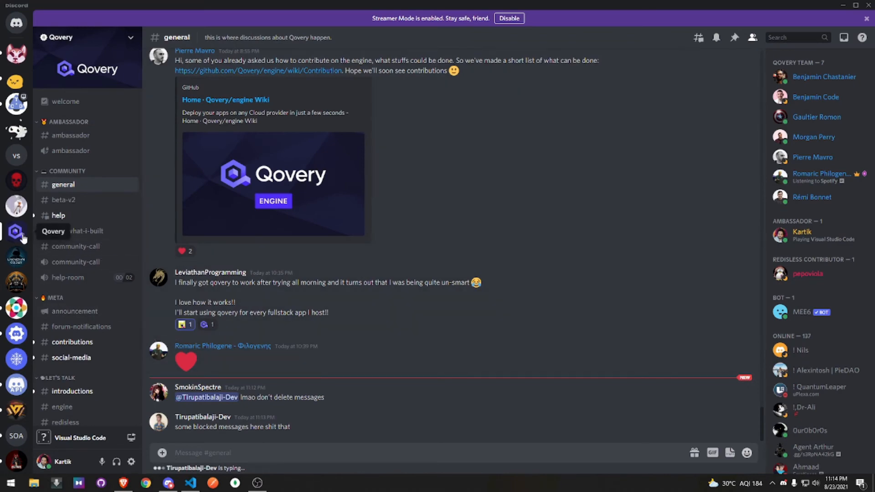
click(16, 257)
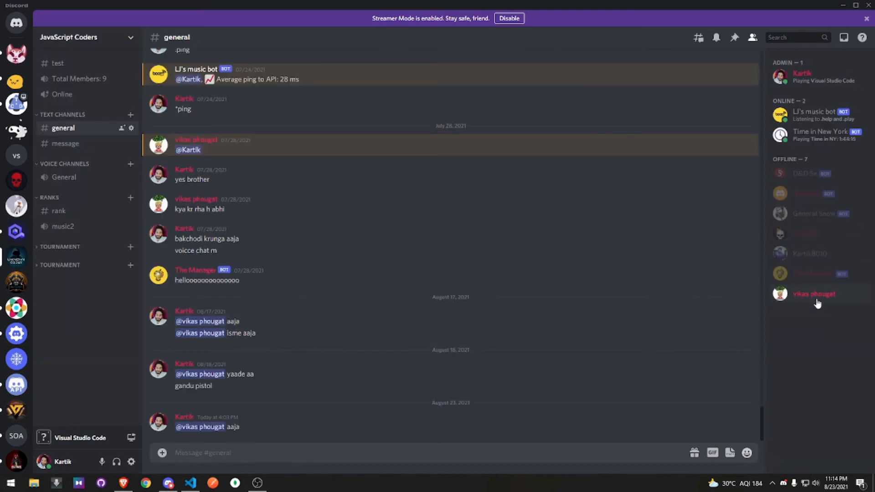
click(16, 280)
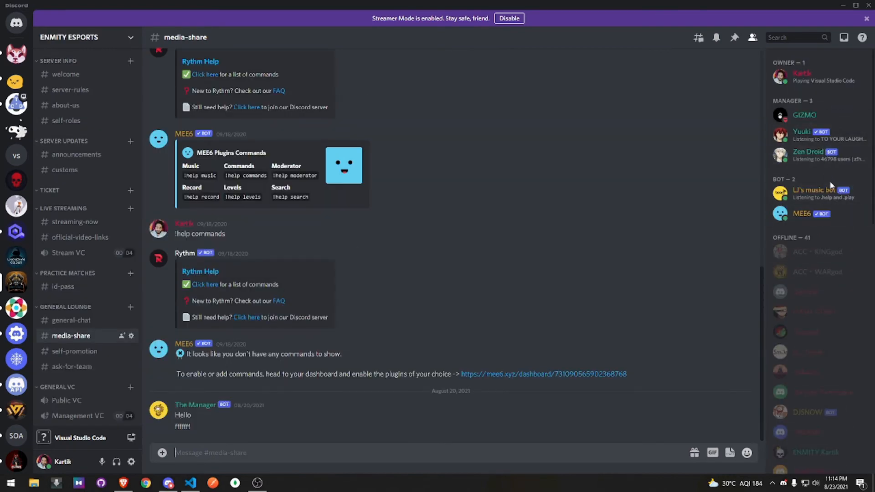
scroll(840, 282, down, 7)
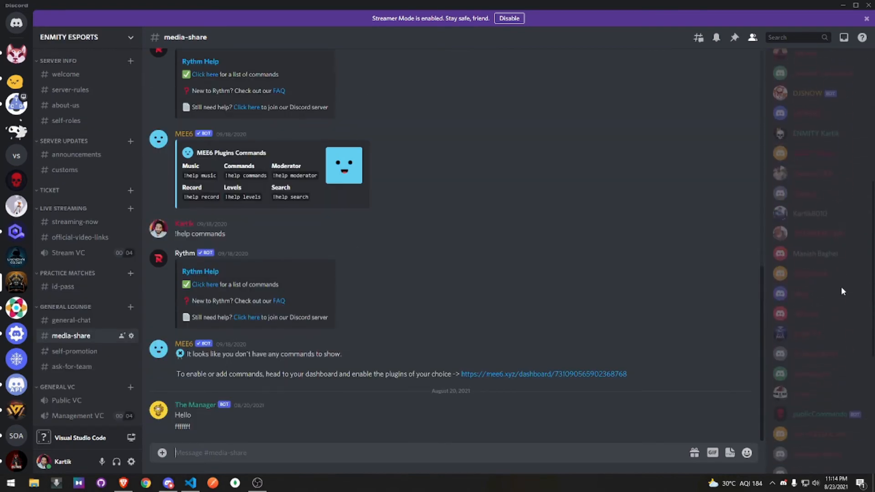
scroll(841, 286, down, 2)
click(835, 321)
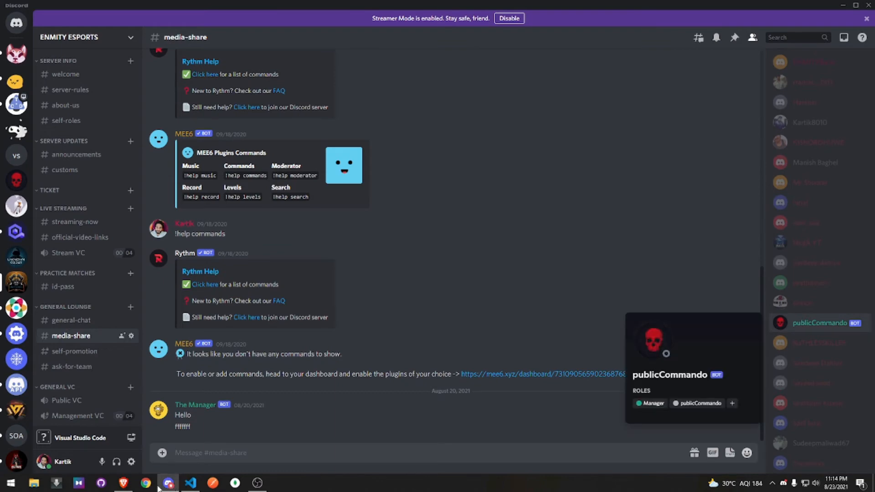
- Switch back to Qovery, reopen the master environment's logs and examine the build-args warning
click(123, 483)
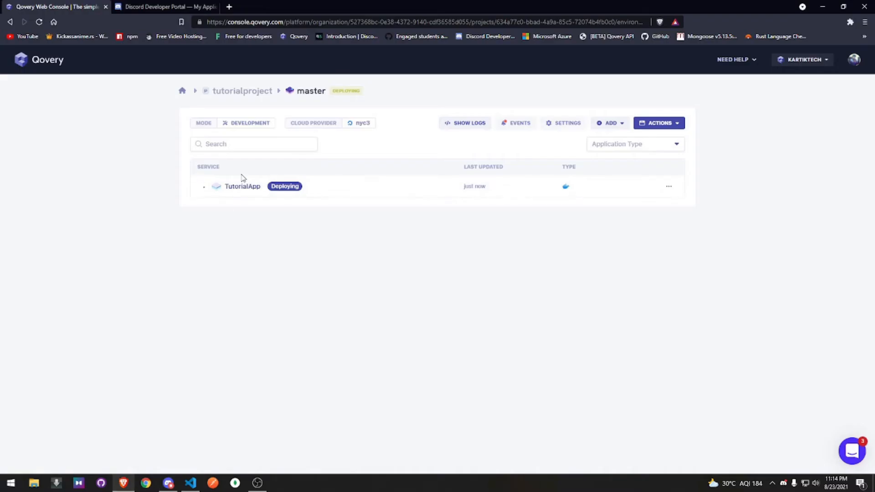
click(459, 127)
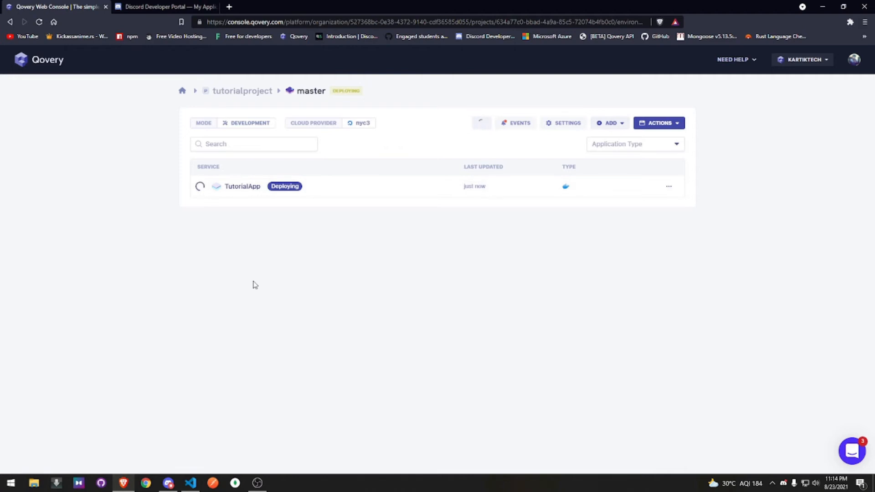
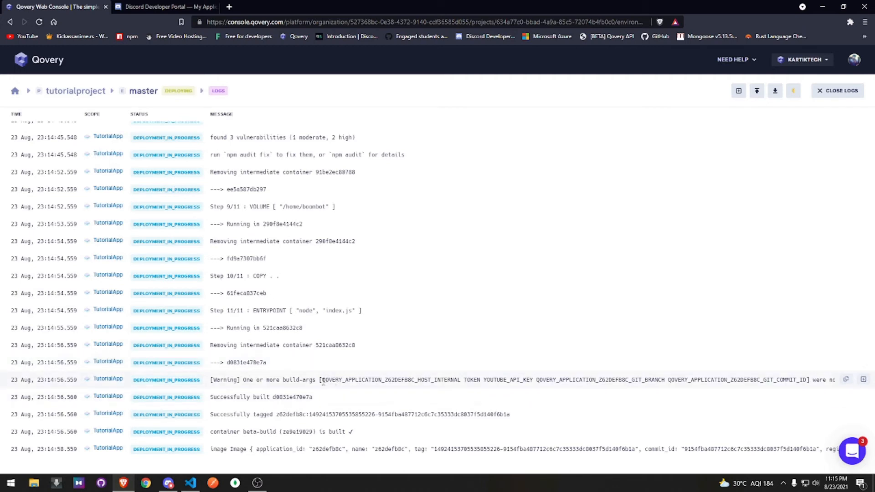
drag(322, 382, 635, 378)
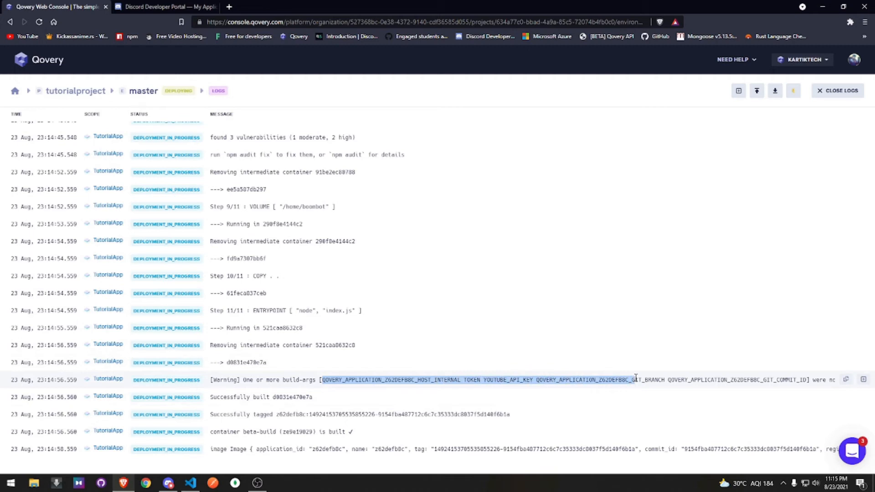
click(636, 378)
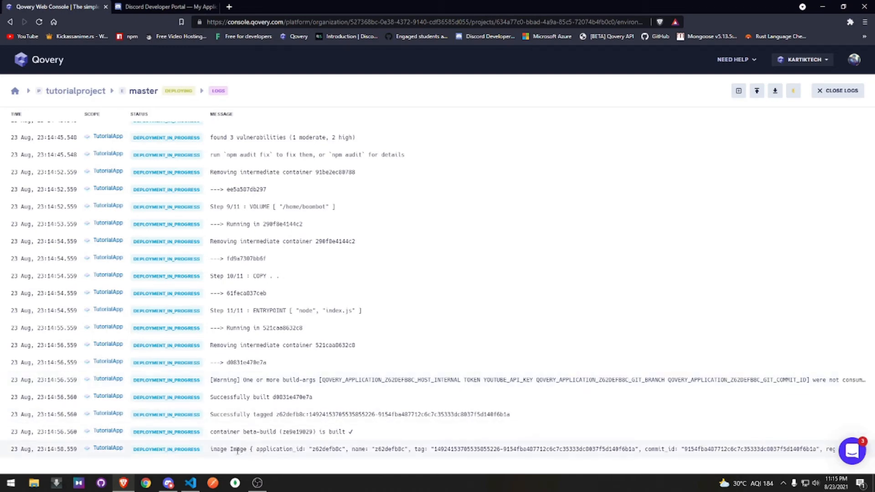
- Review TutorialApp's package installation and final build steps in the log and switch the log view to the dark theme
scroll(743, 219, up, 5)
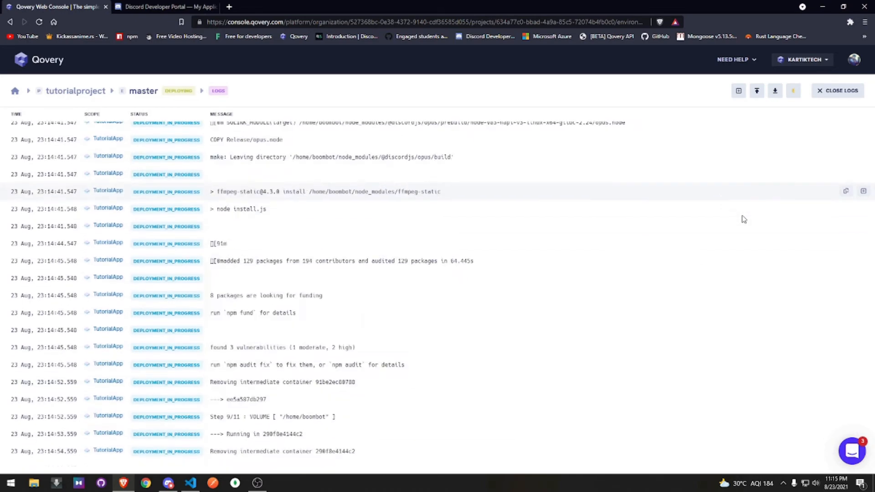
scroll(744, 220, down, 4)
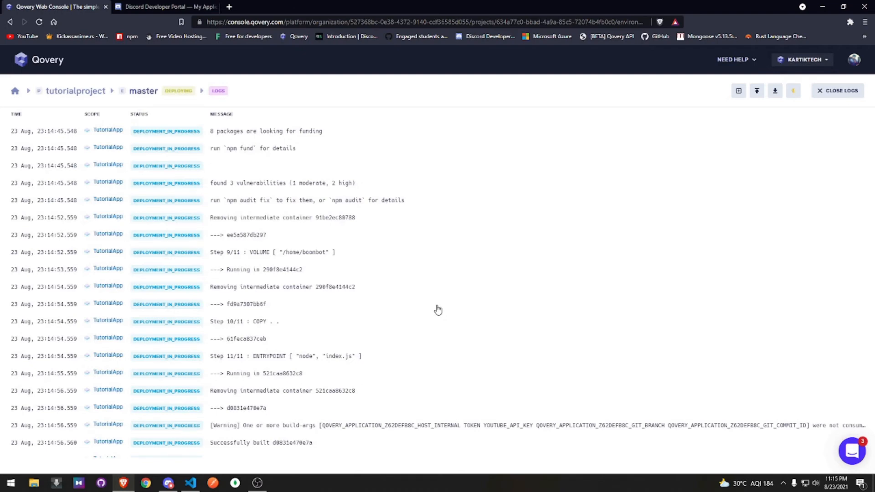
click(793, 91)
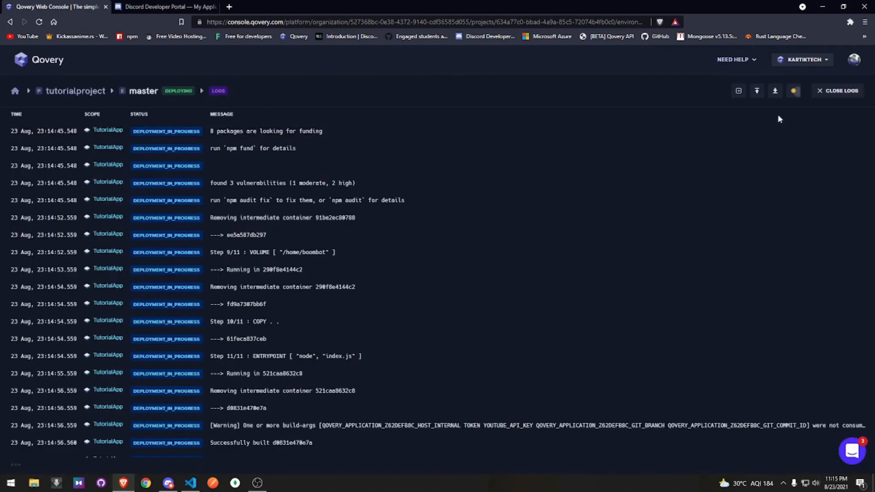
click(794, 91)
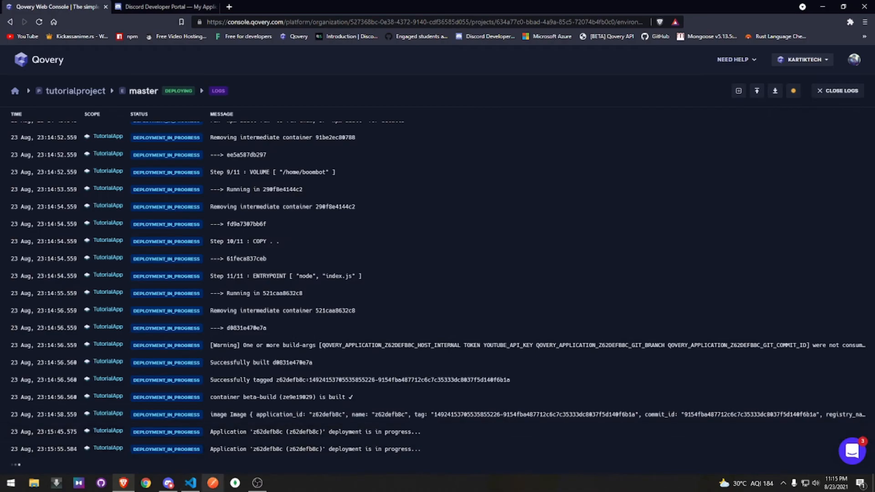
- Switch to Visual Studio Code, review the exports in musicUtil.js and highlight the PREFIX value in config.json
click(191, 483)
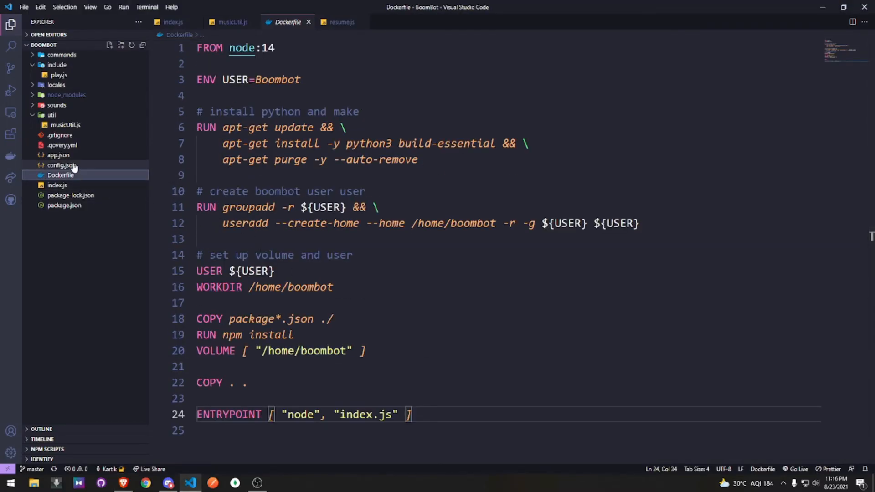
click(232, 22)
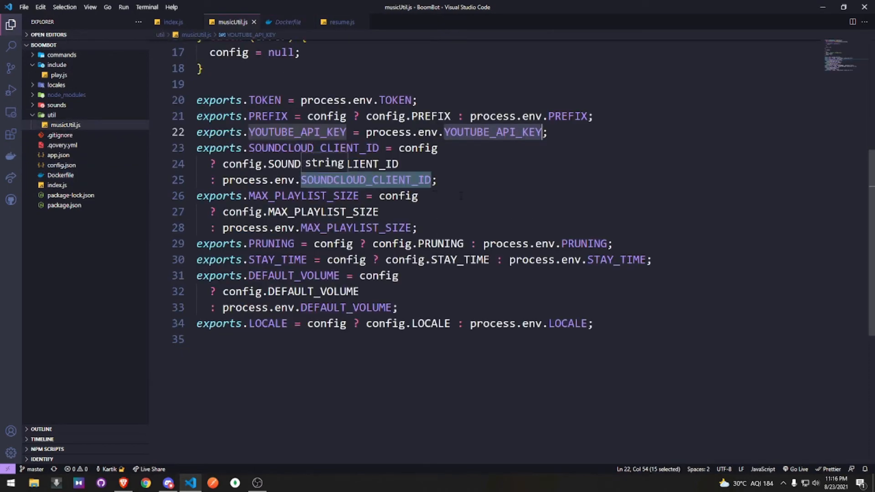
scroll(485, 199, up, 2)
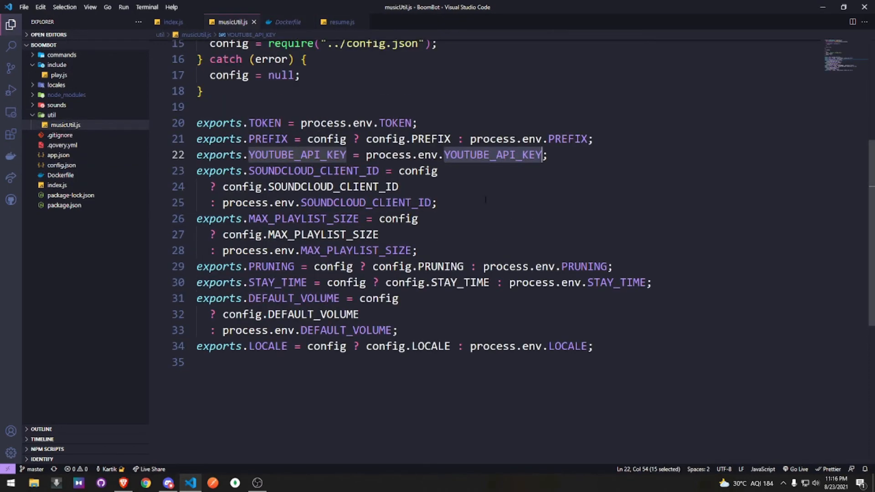
click(68, 166)
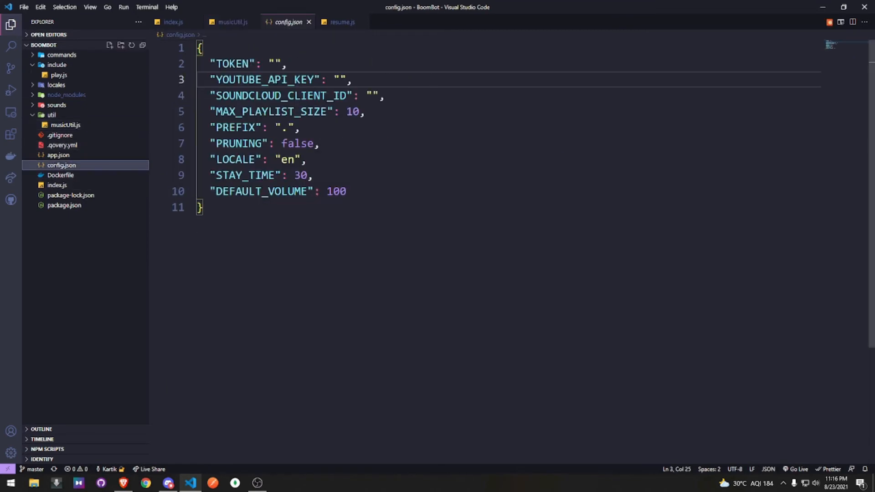
click(301, 127)
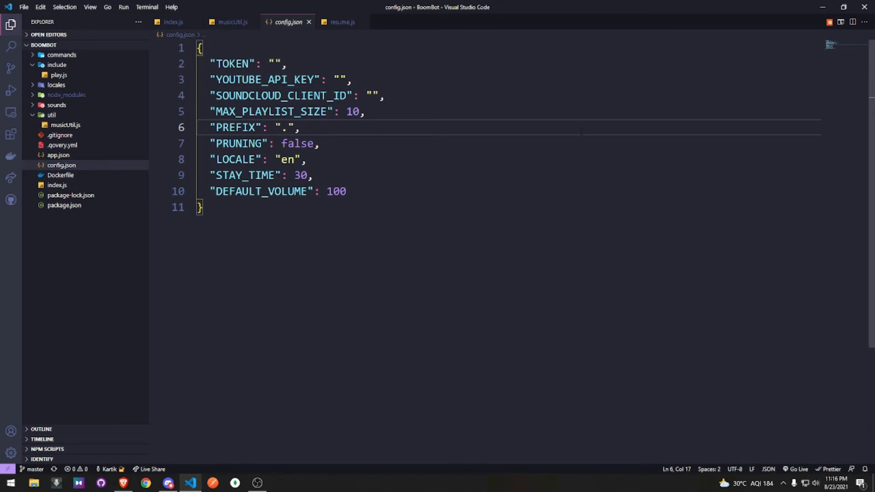
key(Left)
key(Left)
key(shift+Left)
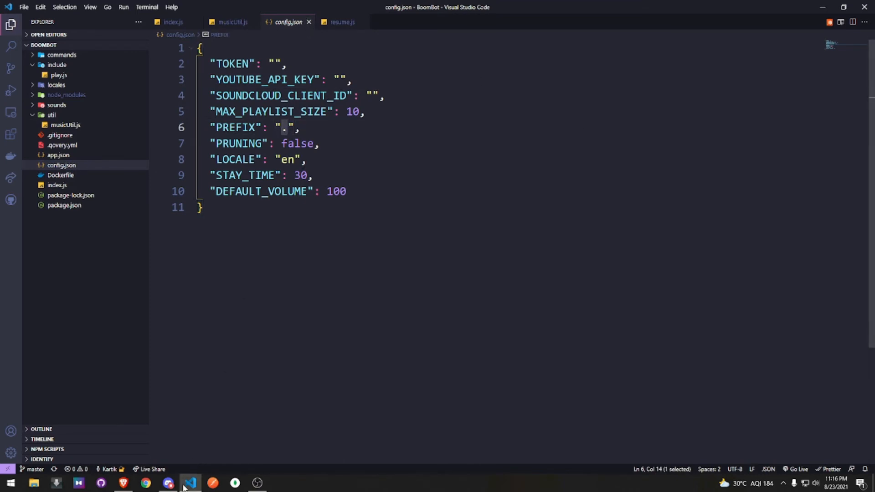
- Return to Qovery by way of Discord, check the end of the deployment log and close the logs
click(165, 486)
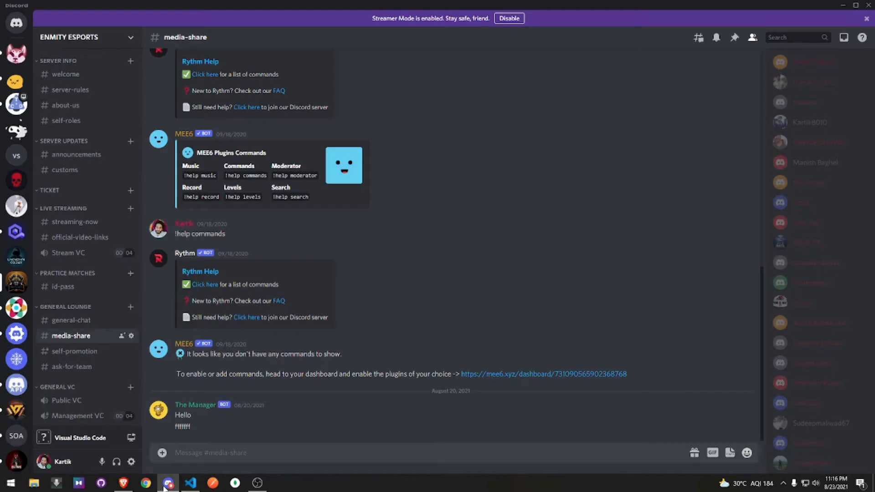
click(124, 484)
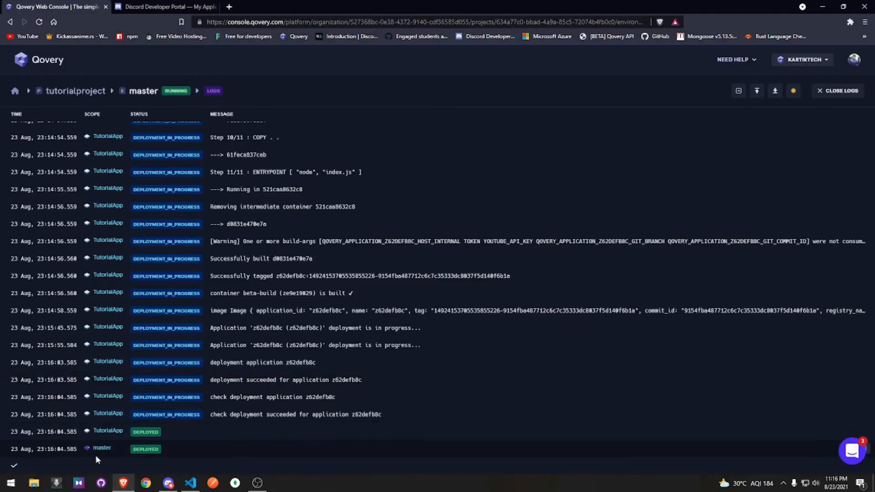
click(841, 91)
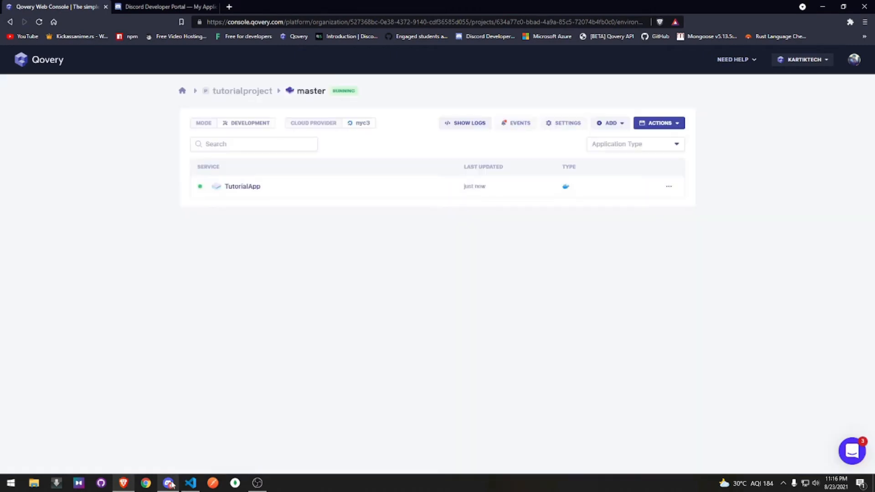
- Switch to Discord and check the publicCommando bot's status and profile in the ENMITY ESPORTS member list
click(168, 483)
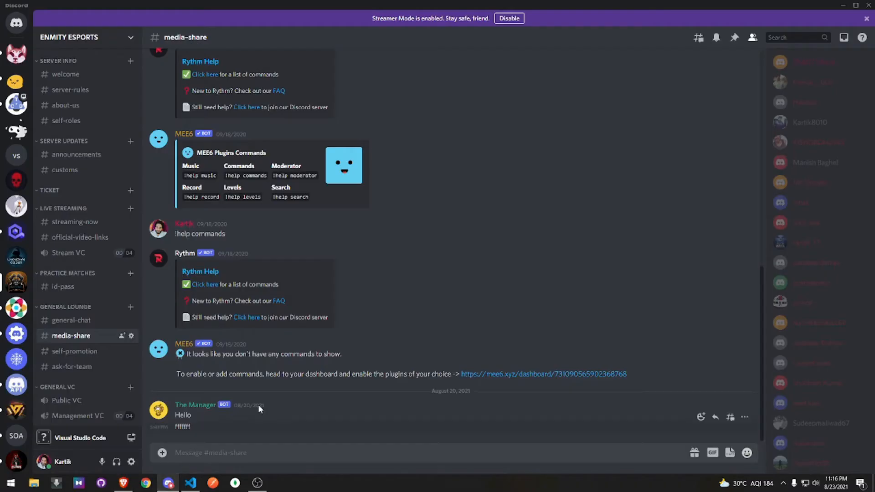
scroll(114, 281, down, 4)
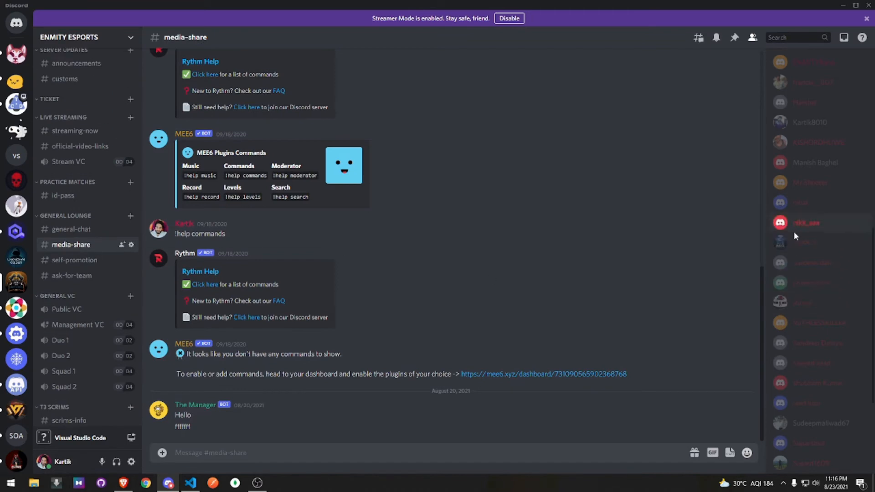
scroll(794, 231, up, 8)
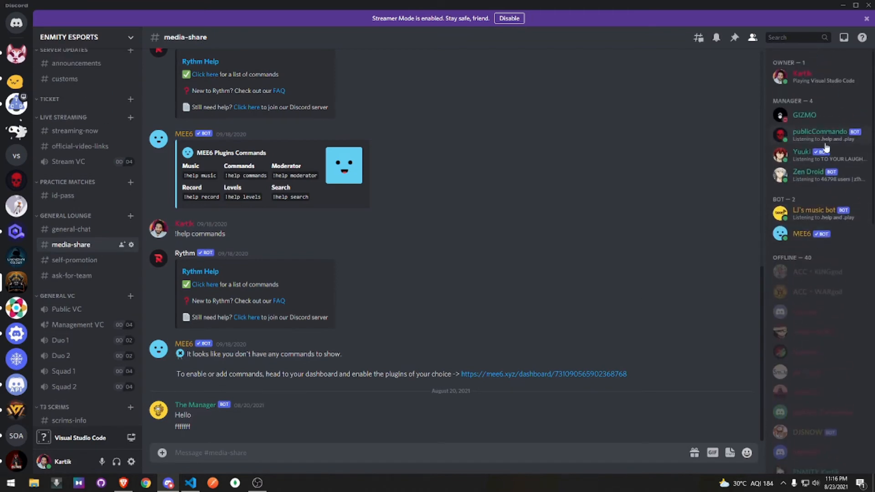
click(797, 141)
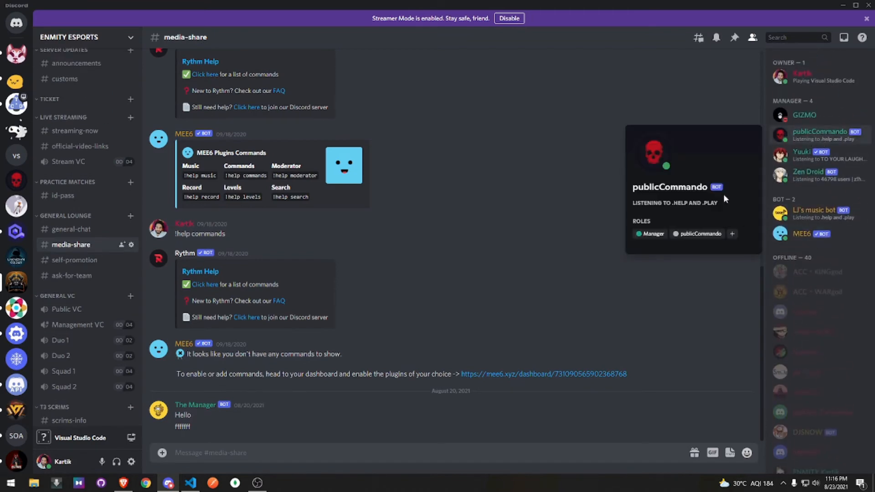
- Send the .ping command in the media-share channel and examine the ping replies from publicCommando and LJ's music bot
click(319, 452)
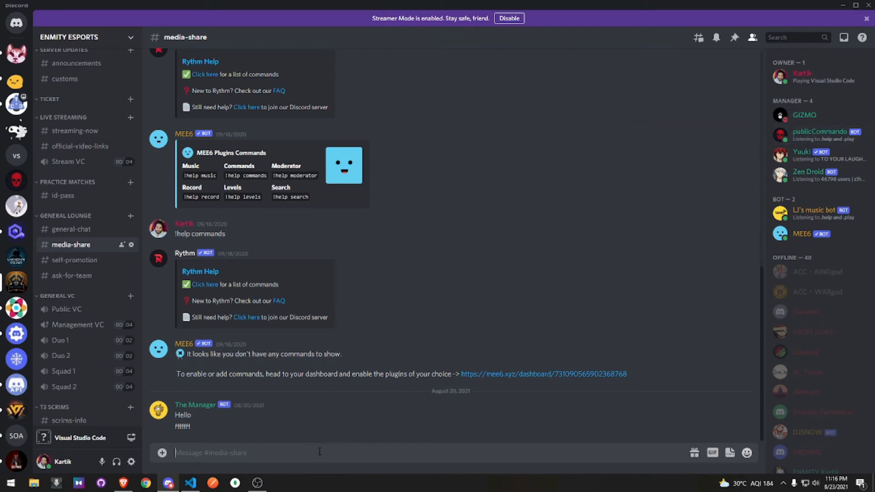
text(.ping)
key(Return)
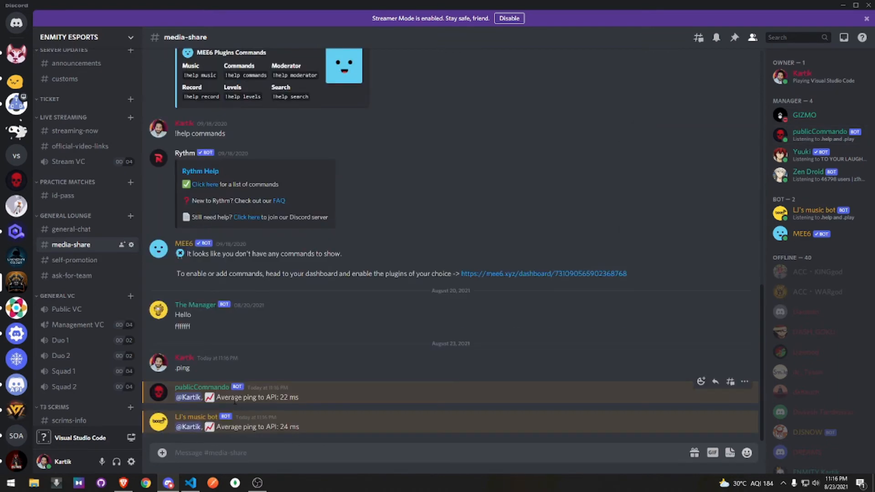
drag(297, 397, 257, 391)
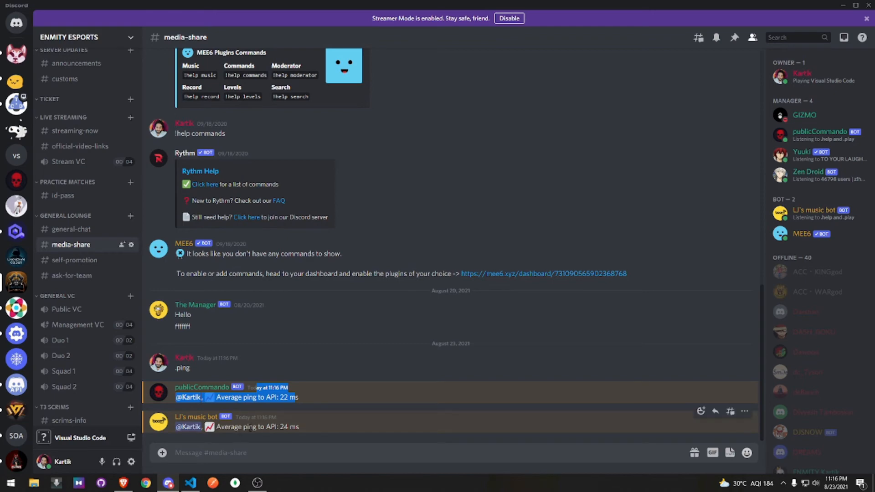
click(304, 432)
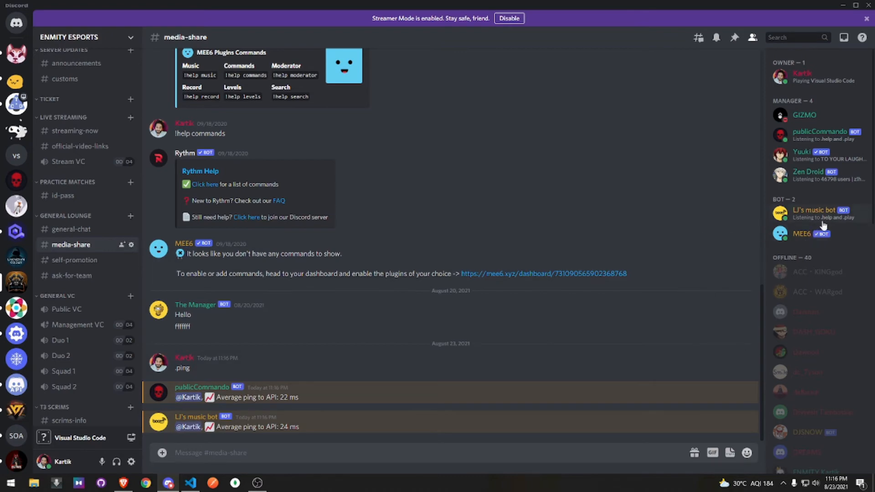
- Send the .help command in media-share and review the command lists returned by both music bots
click(400, 453)
text(.help)
key(Return)
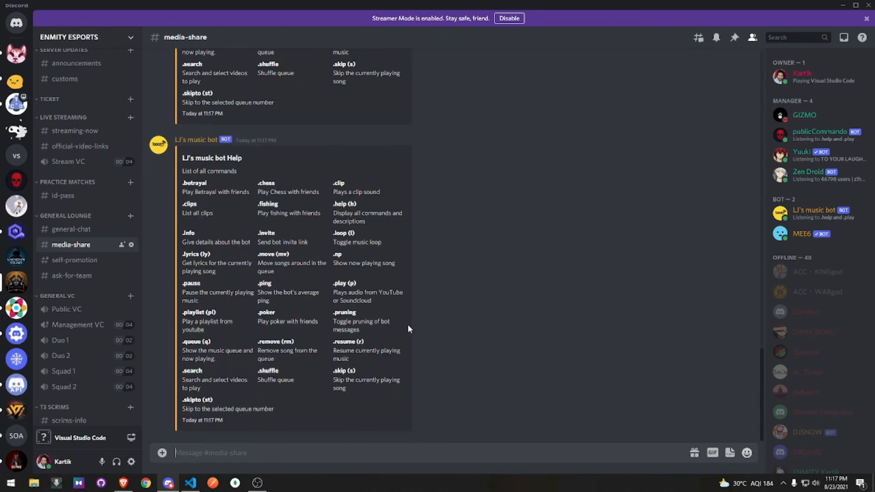
scroll(412, 324, up, 10)
scroll(411, 324, down, 5)
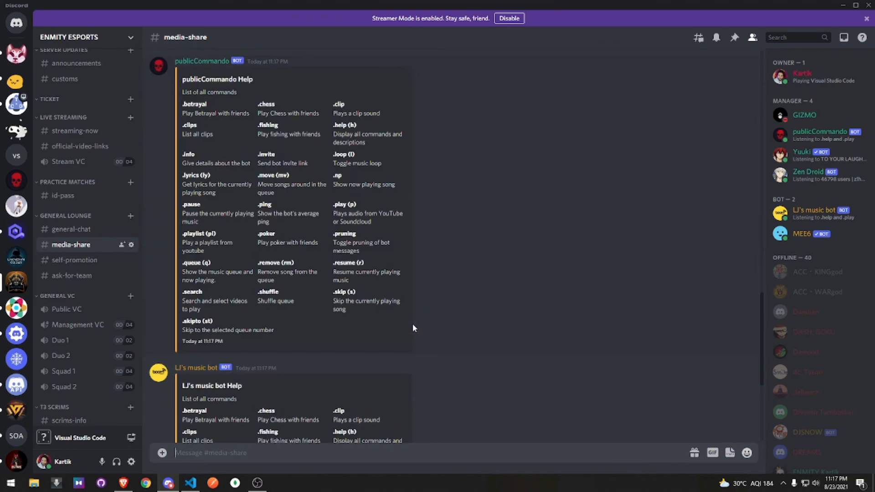
scroll(412, 324, down, 5)
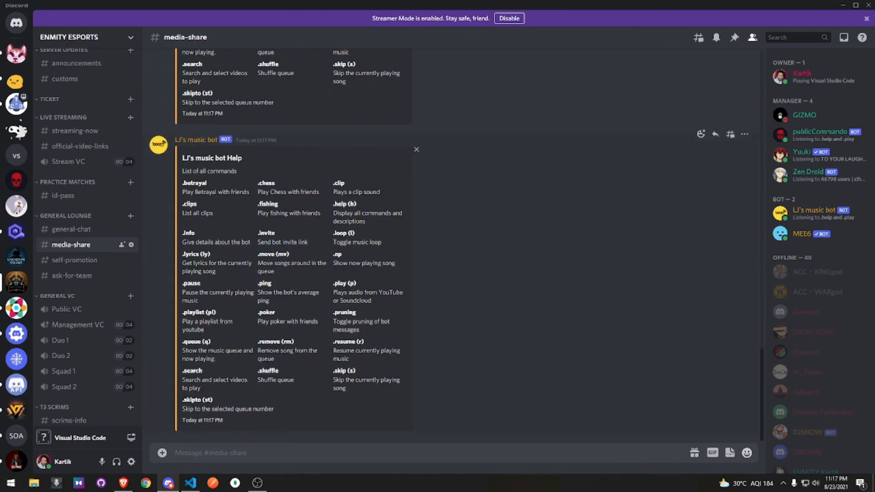
- Switch to Qovery and start a new database named testdb in the master environment
click(123, 483)
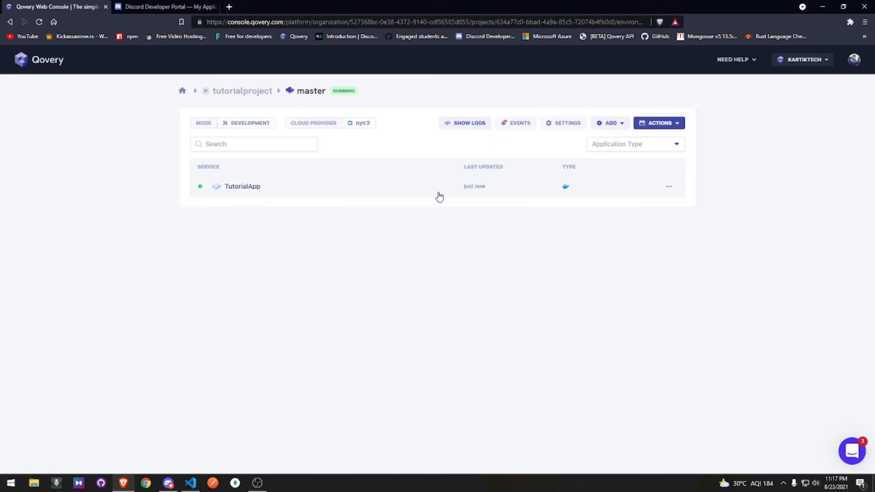
click(400, 193)
click(300, 90)
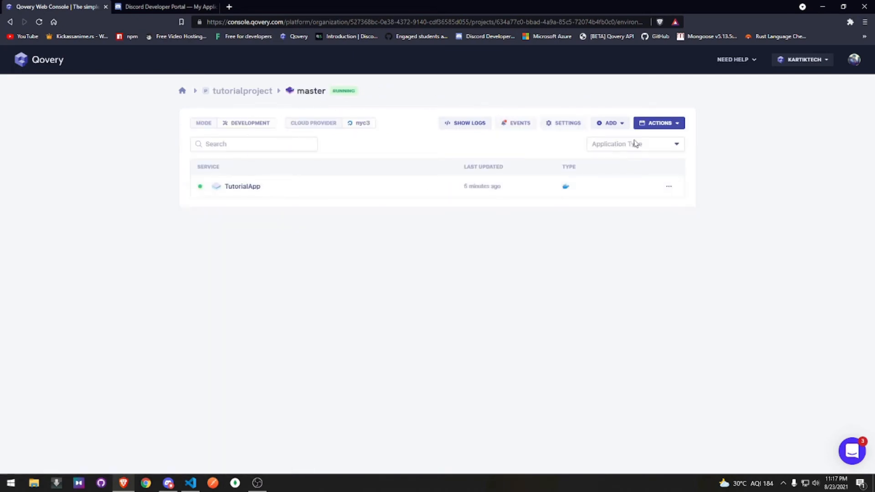
click(601, 125)
click(602, 140)
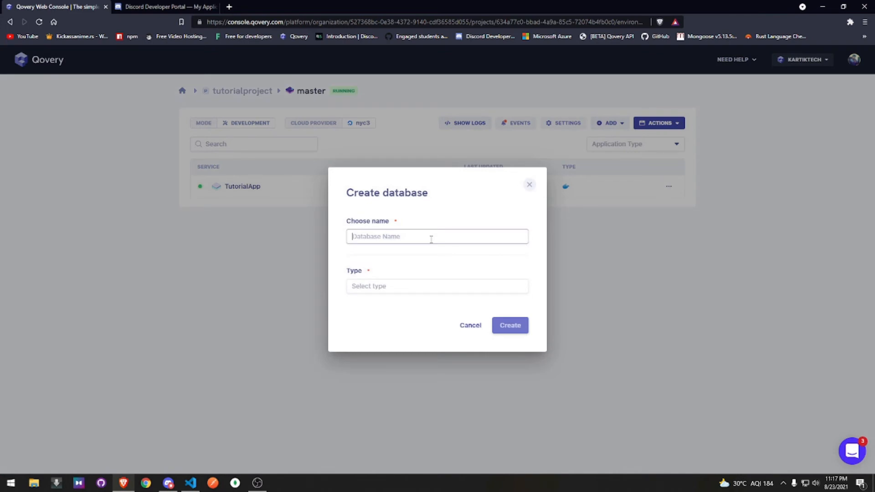
text(hello)
key(BackSpace)
key(BackSpace)
key(BackSpace)
text(db)
key(BackSpace)
key(BackSpace)
text(testdb)
- Set the testdb database type to MONGODB with version 4.4 and create it
click(424, 291)
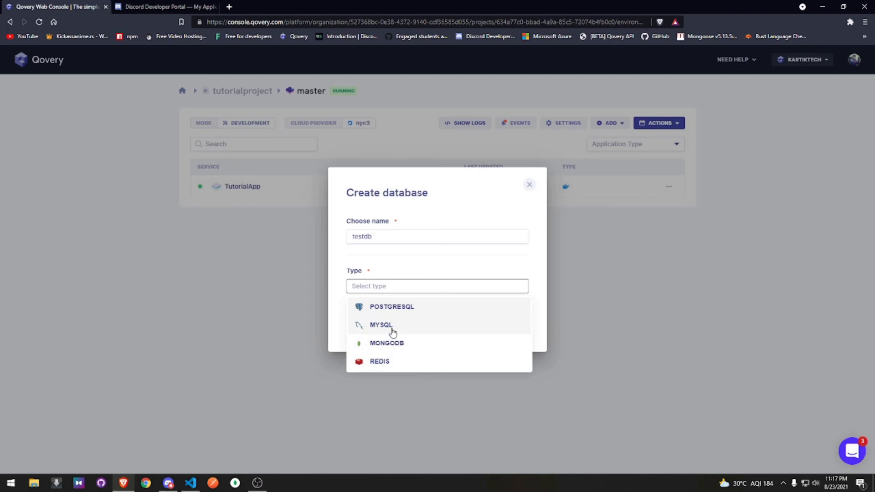
click(396, 350)
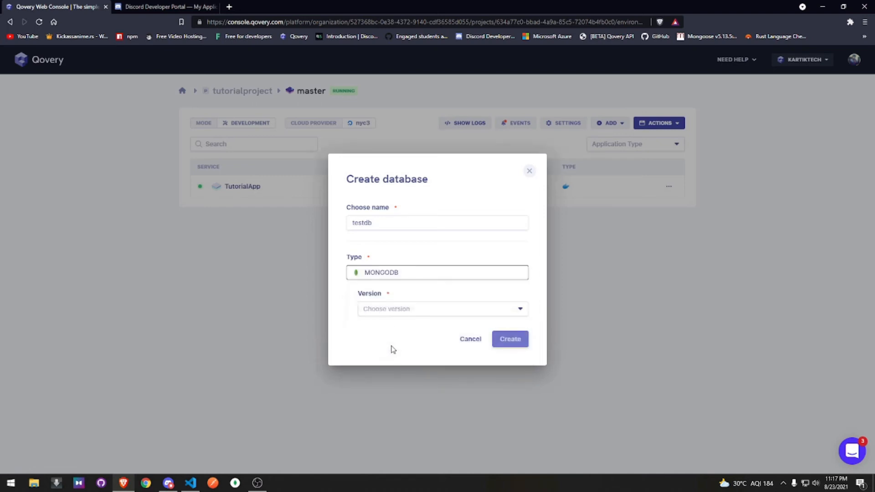
click(478, 310)
click(398, 338)
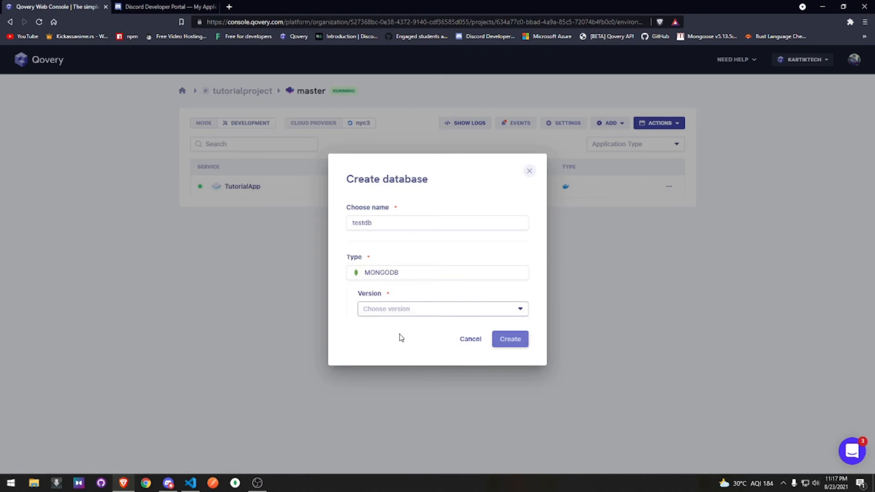
click(395, 311)
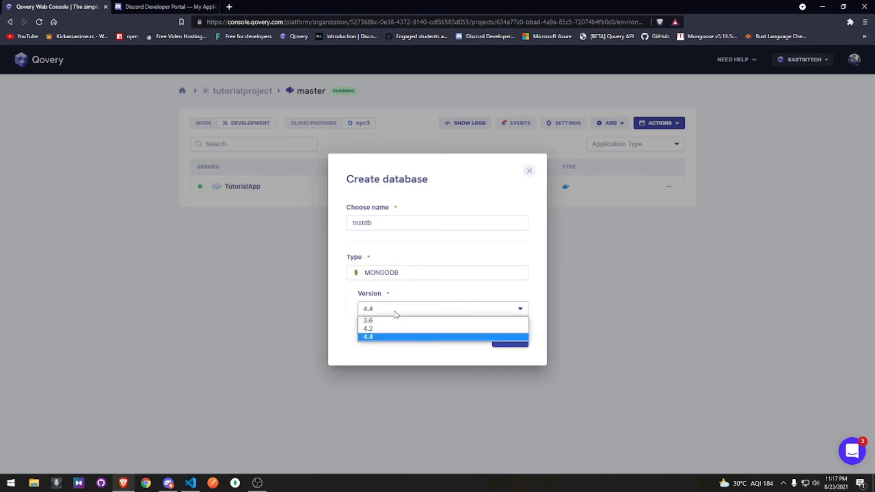
click(389, 337)
click(510, 341)
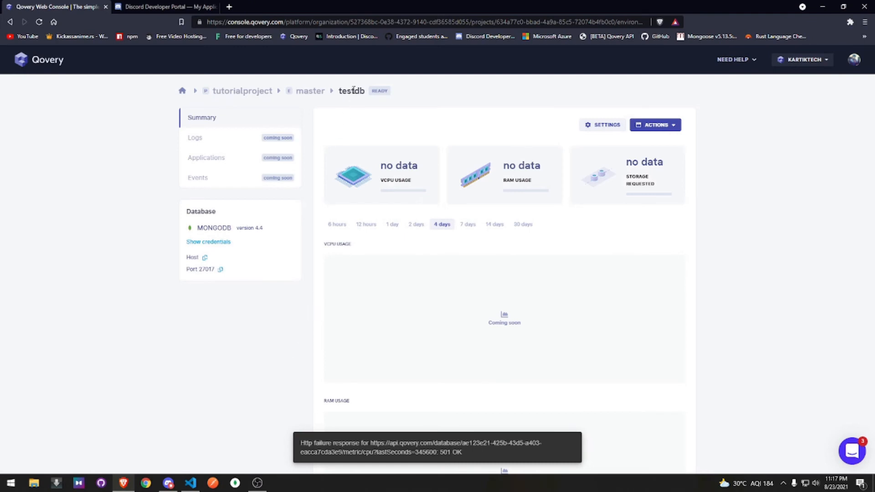
- Look over testdb's general information and resource settings, and close the settings
click(615, 133)
click(426, 194)
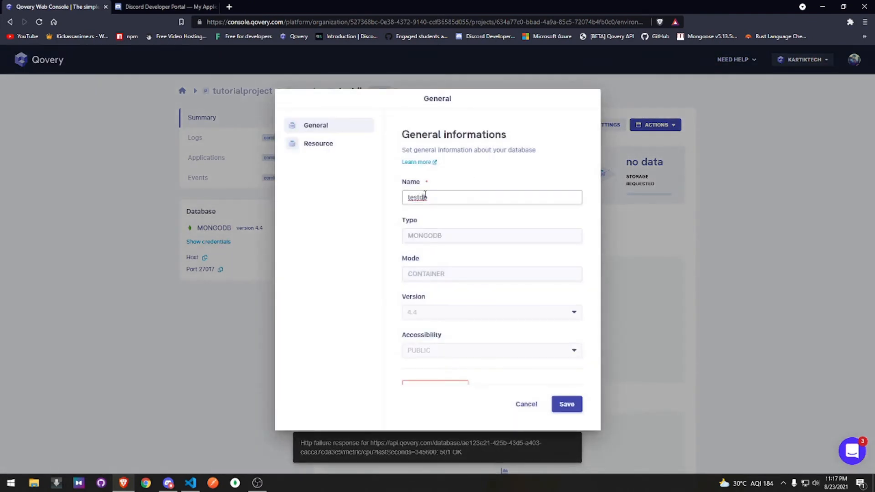
click(325, 145)
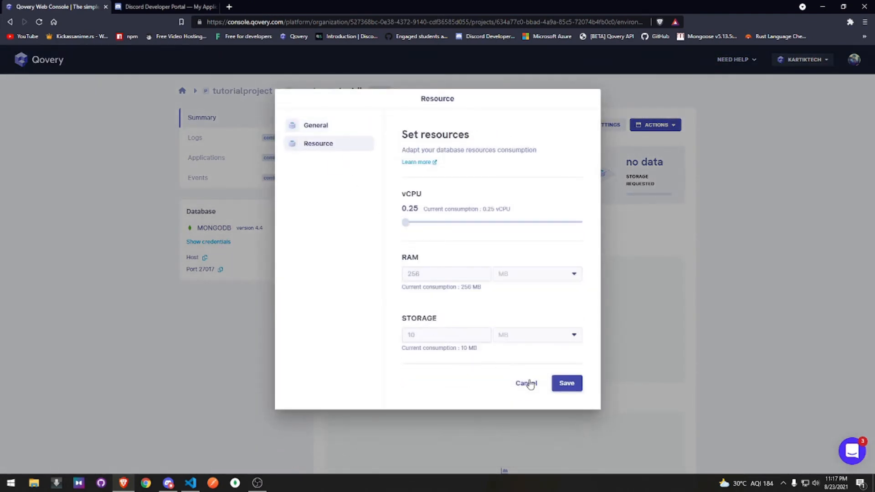
click(527, 383)
- Reopen testdb's settings, examine the storage consumption and its unit on the resource page, and cancel the dialog
click(593, 126)
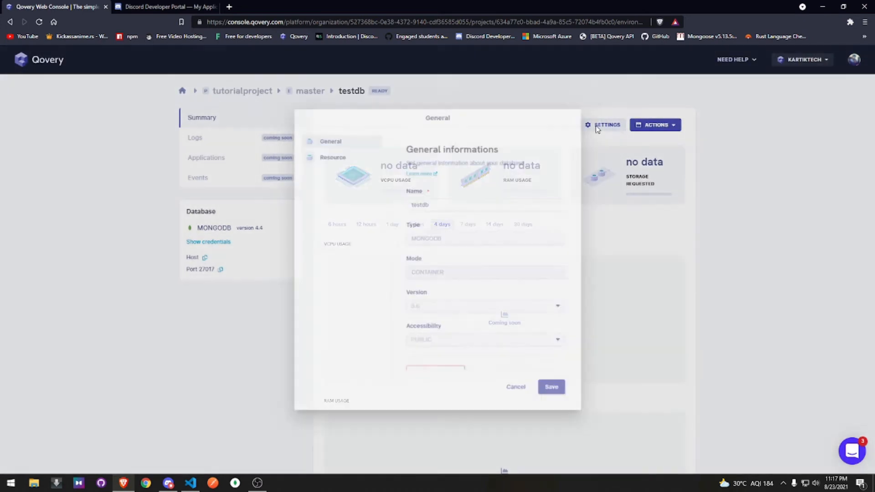
scroll(529, 291, down, 1)
click(328, 141)
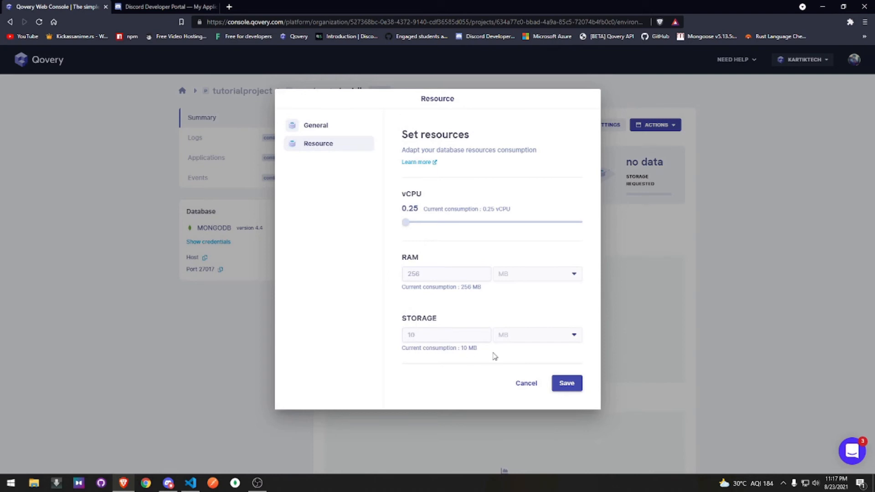
drag(484, 350, 401, 350)
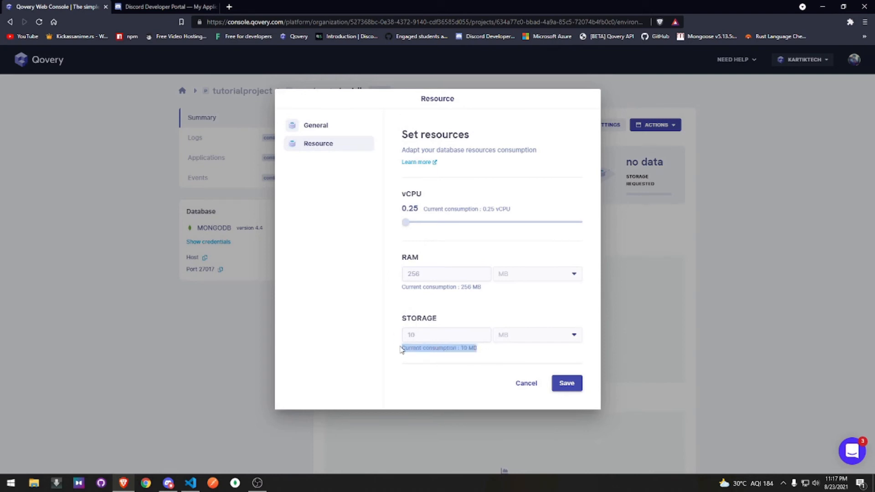
click(486, 356)
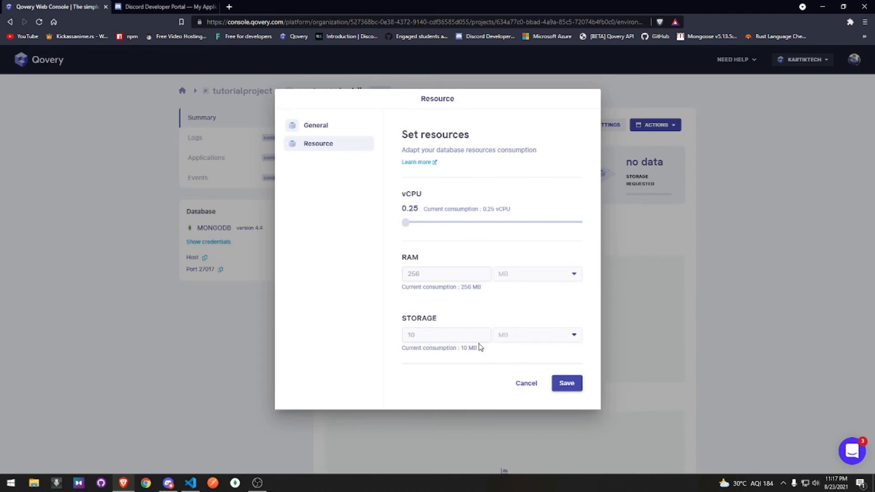
drag(477, 349, 442, 355)
click(484, 356)
drag(479, 352, 460, 337)
click(574, 337)
click(525, 383)
- Deploy the testdb database and show the deployment logs of the master environment
click(655, 124)
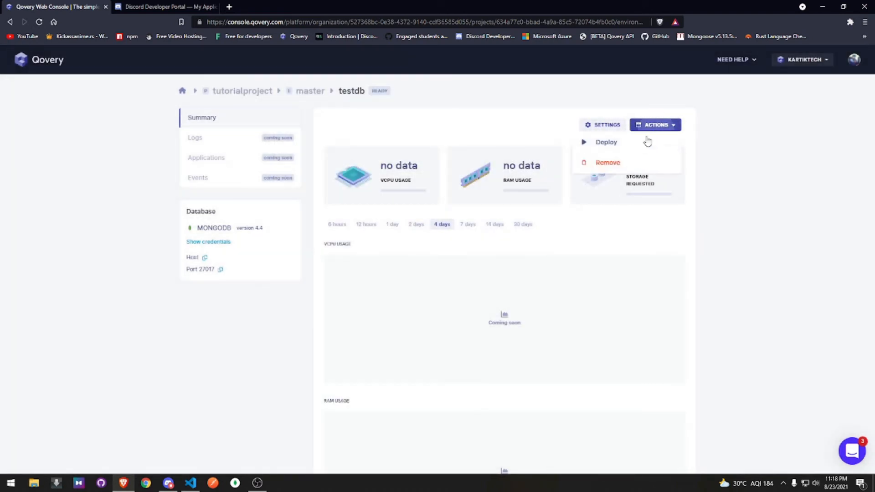
click(631, 141)
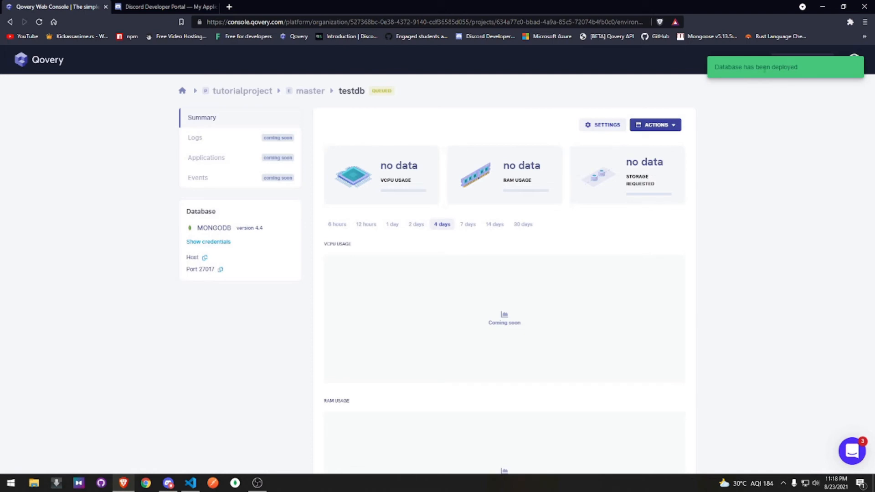
click(302, 92)
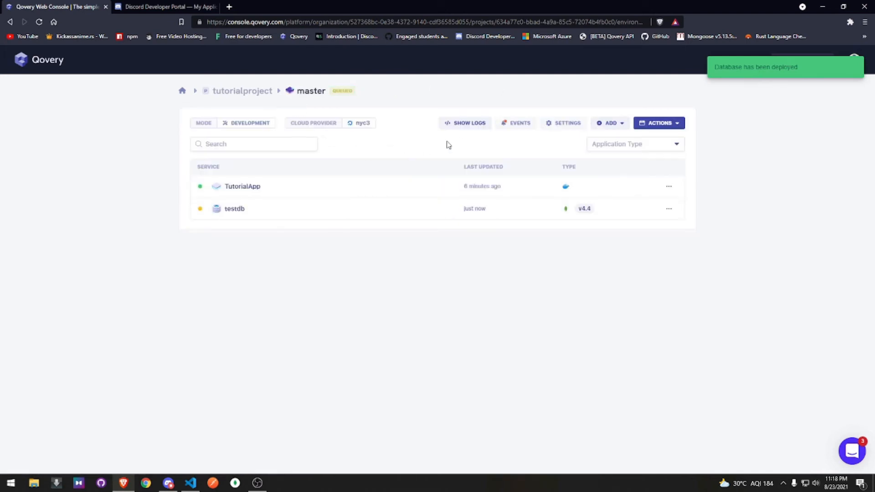
click(458, 124)
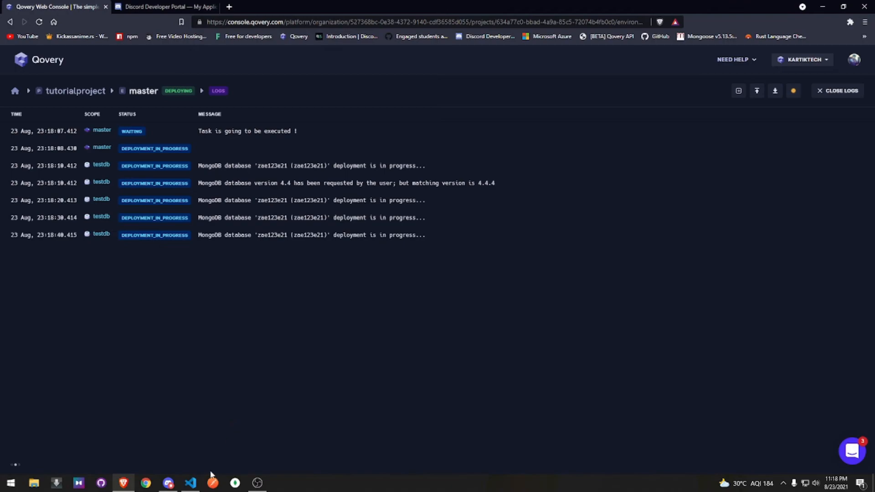
- Switch to Visual Studio Code and look through the BoomBot project's Dockerfile from the base image to the entrypoint
click(190, 483)
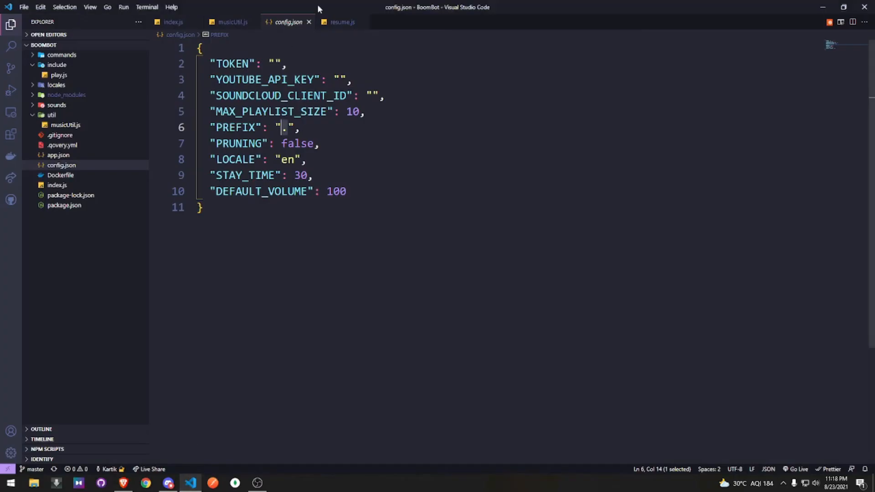
click(55, 175)
scroll(427, 245, down, 5)
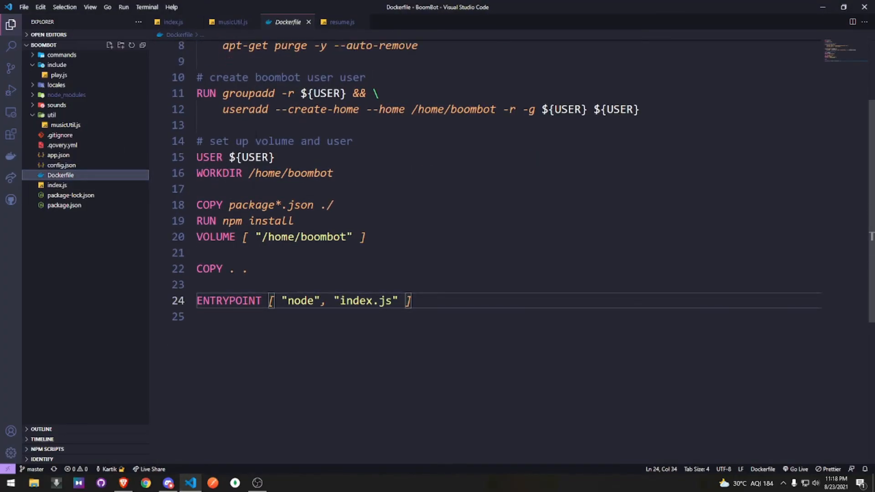
click(428, 245)
scroll(427, 245, up, 5)
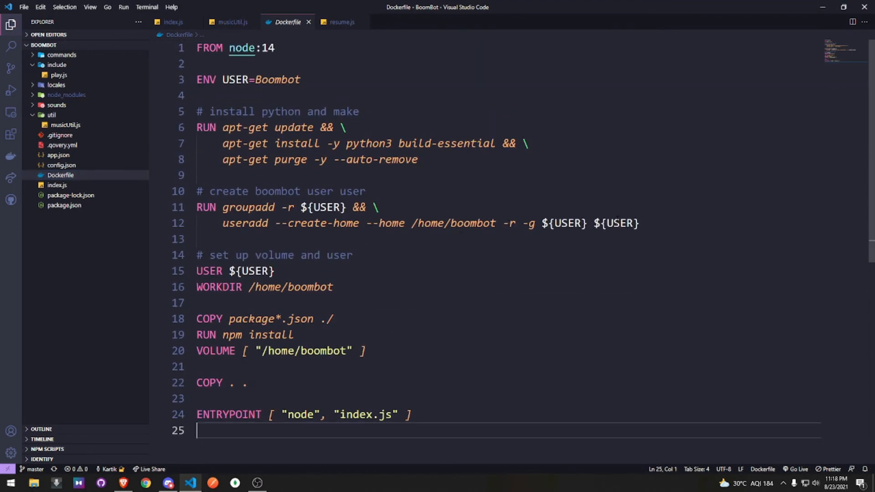
- Examine the Dockerfile's USER=Boombot variable, its use in the groupadd command, and the apt-get update instruction by highlighting them
drag(224, 79, 301, 80)
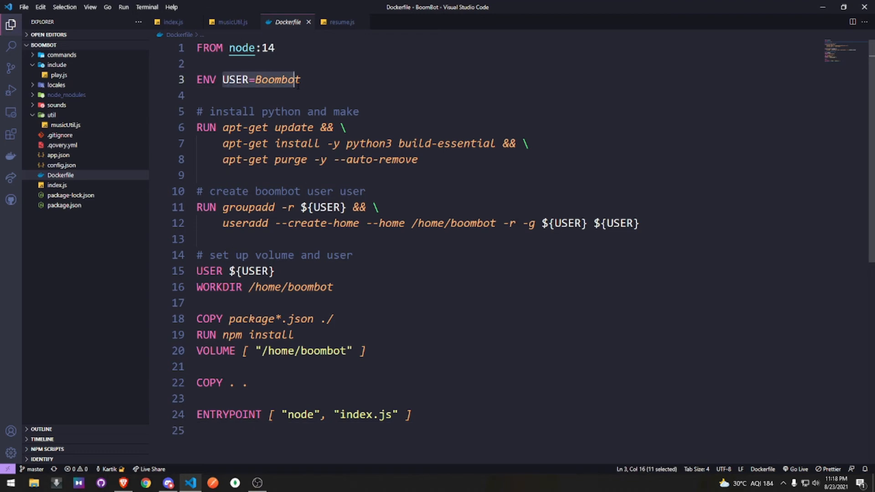
click(341, 86)
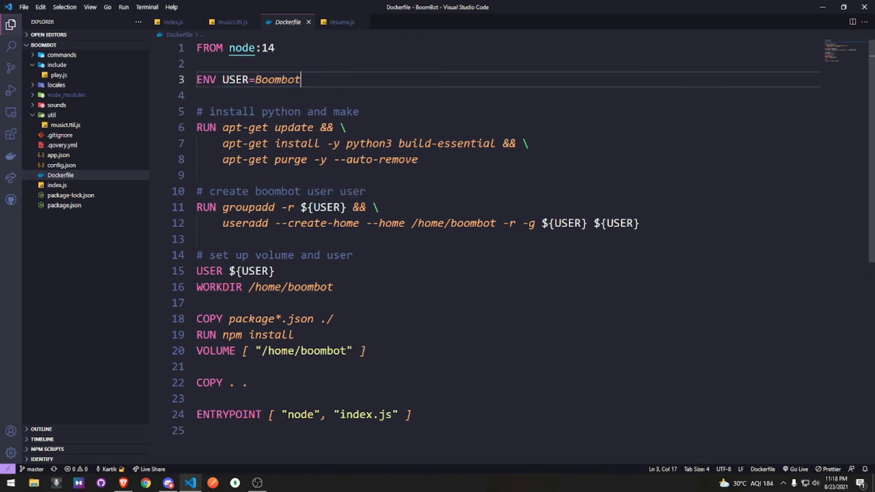
drag(307, 207, 340, 207)
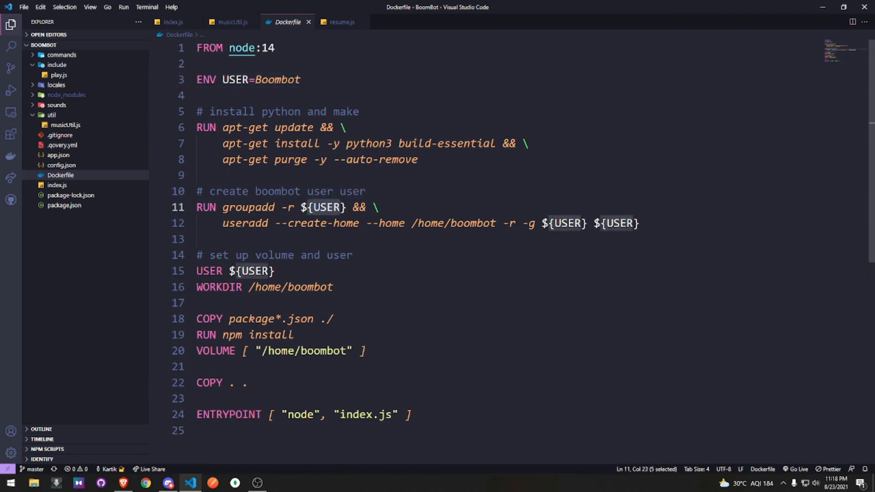
scroll(455, 237, down, 4)
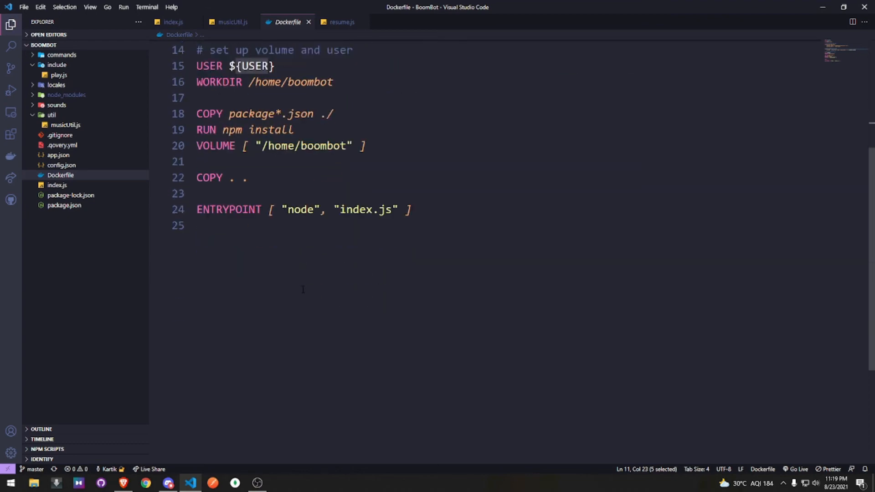
scroll(456, 237, up, 4)
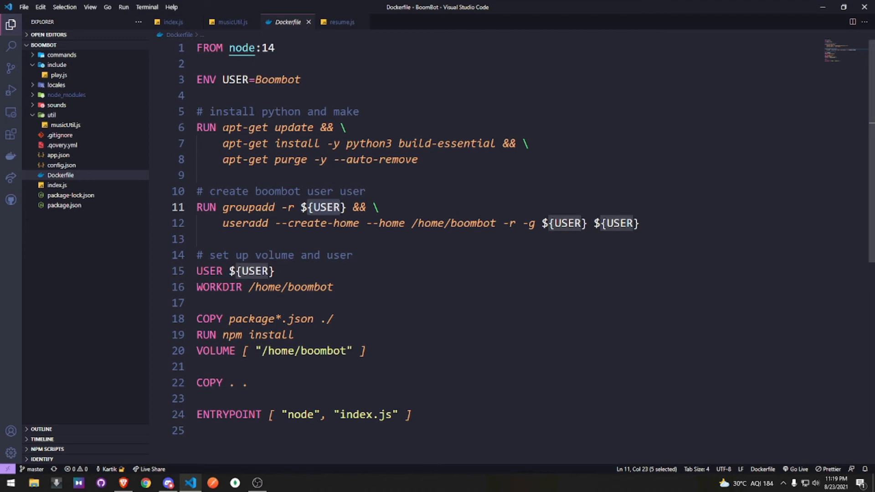
drag(222, 128, 334, 128)
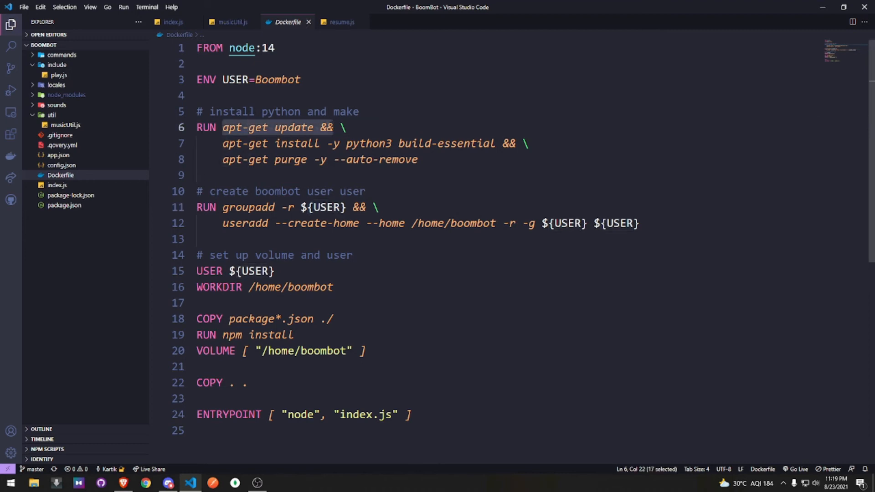
click(457, 163)
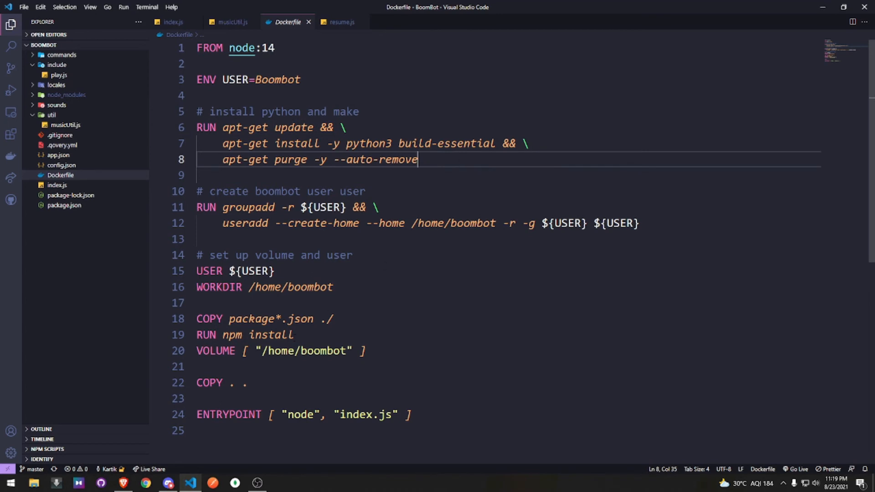
- Examine the Dockerfile's npm install instruction and the apt-get and python3 build-essential installation lines by highlighting them
drag(294, 335, 223, 335)
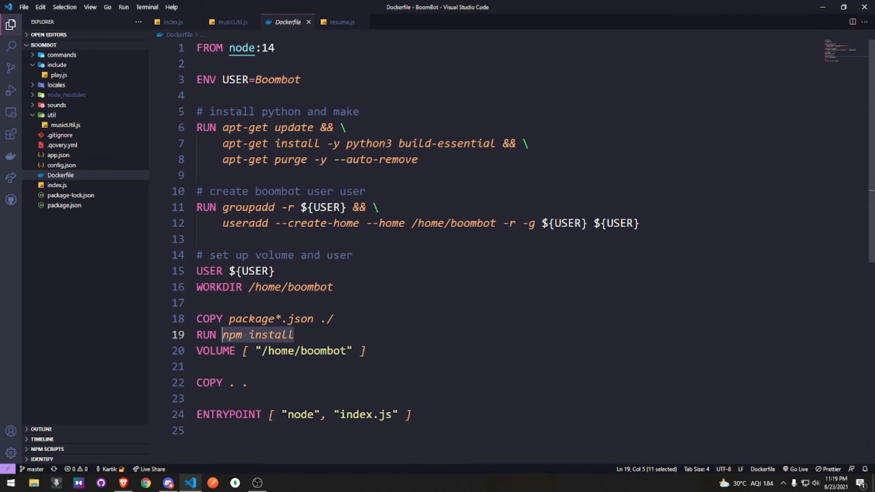
click(328, 334)
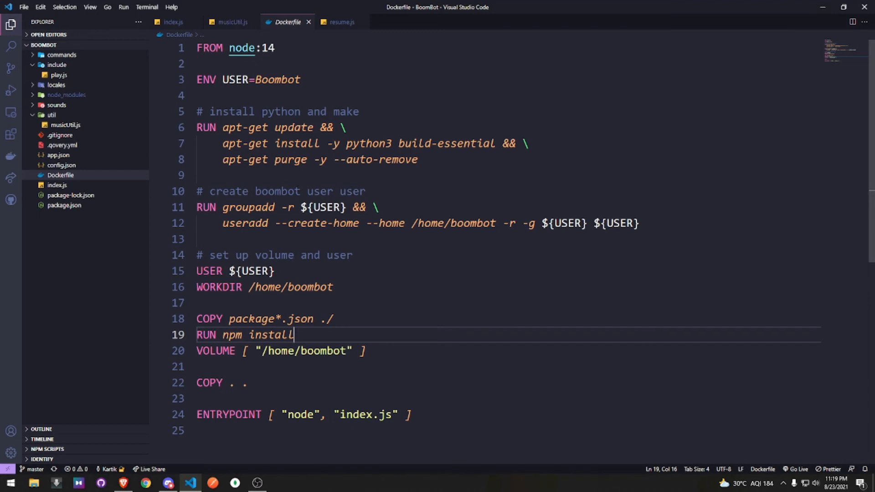
drag(229, 127, 248, 127)
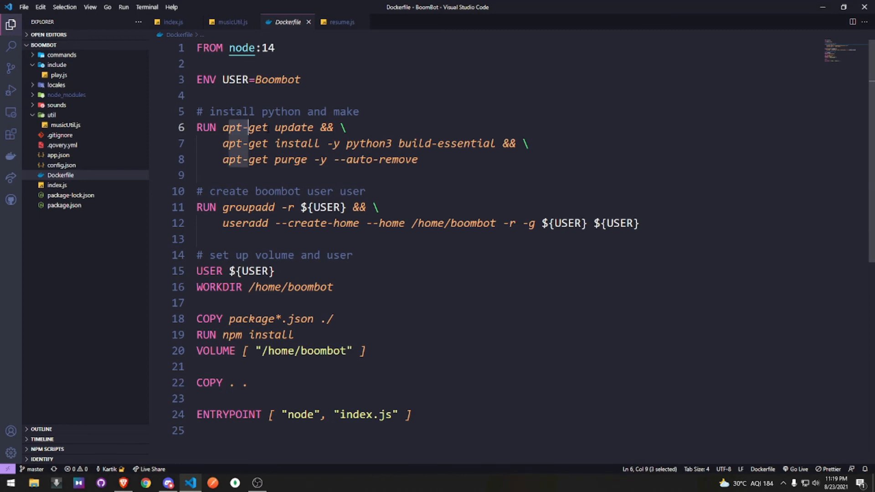
drag(365, 144, 411, 144)
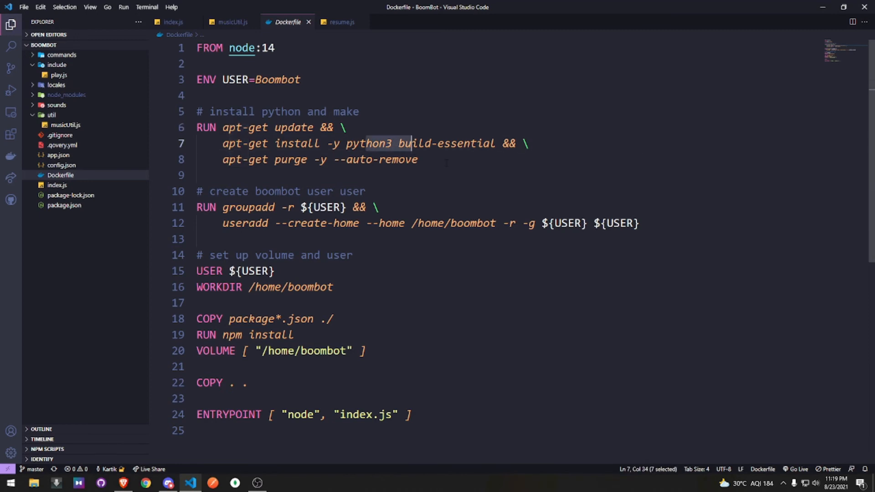
click(434, 175)
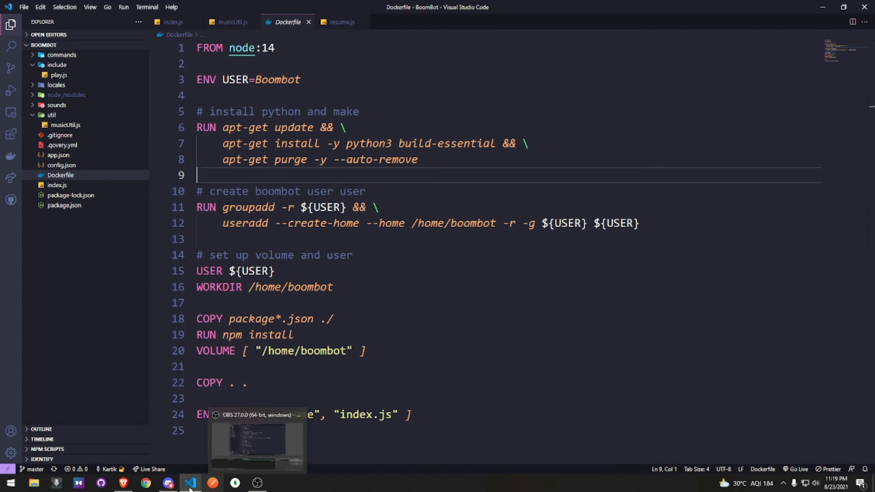
- Switch back to the Qovery console in the browser, close the deployment logs, and examine testdb's RAM usage on its summary page
mouse_move(173, 488)
click(123, 483)
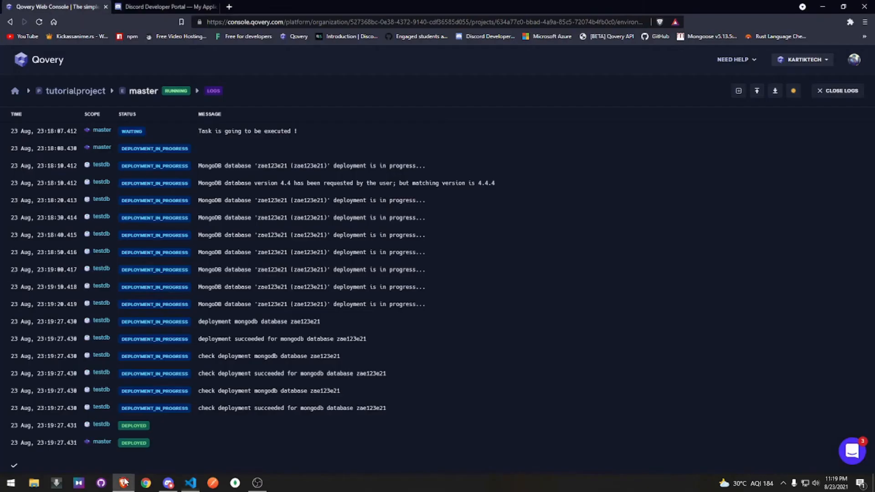
click(838, 90)
click(243, 212)
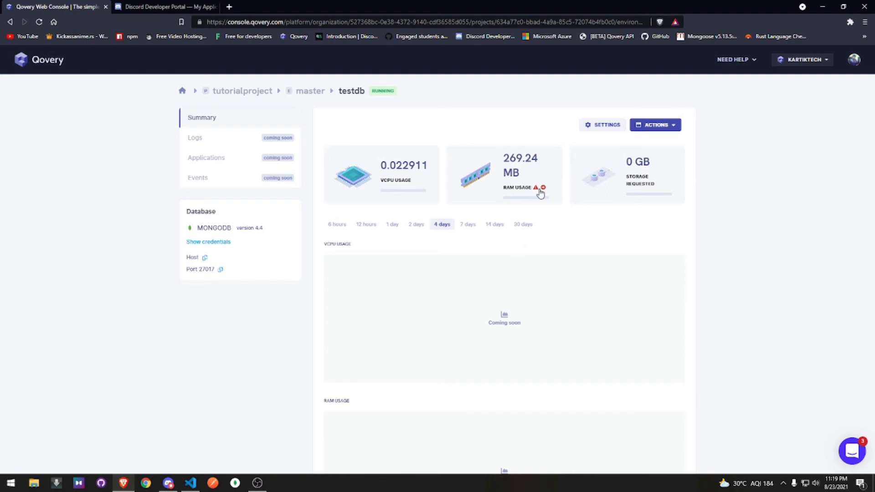
drag(503, 159, 519, 211)
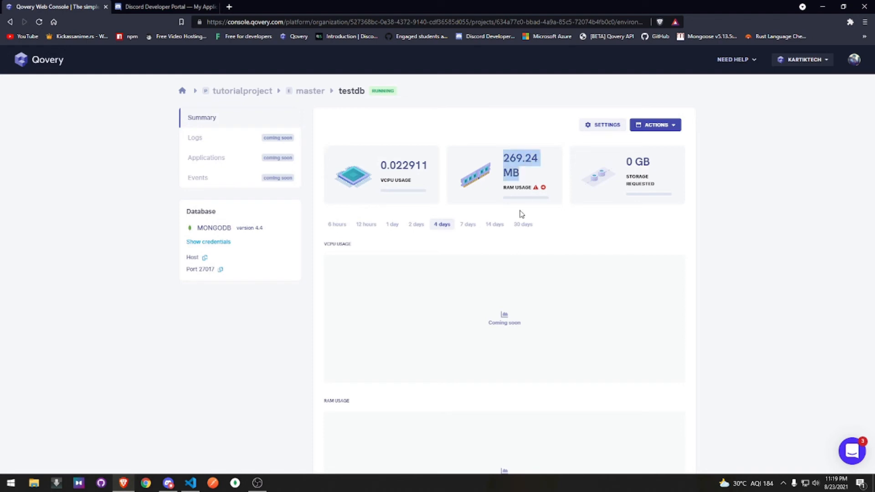
click(521, 213)
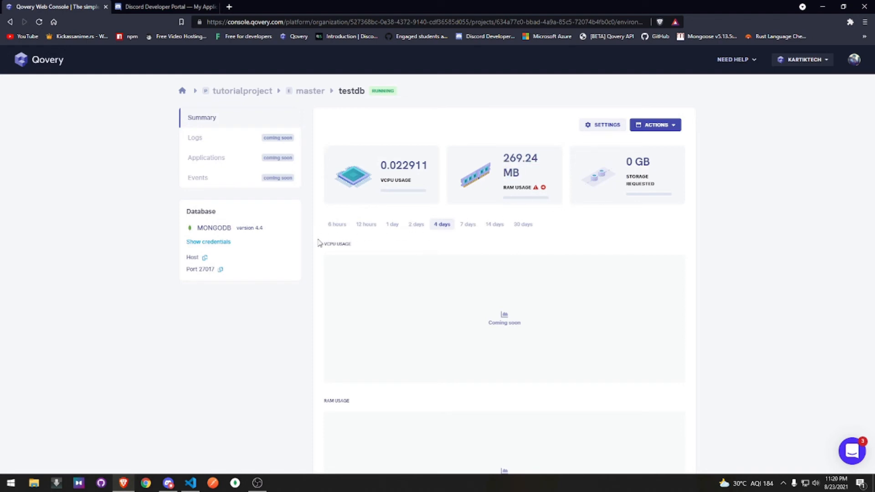
- Show testdb's master credentials, examine the login and password fields, briefly reveal the password, and cancel the dialog
click(218, 242)
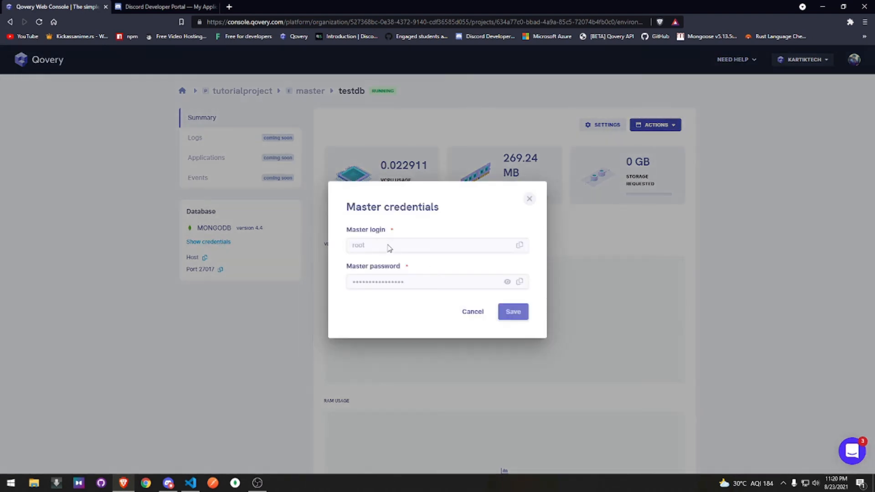
drag(387, 231, 347, 233)
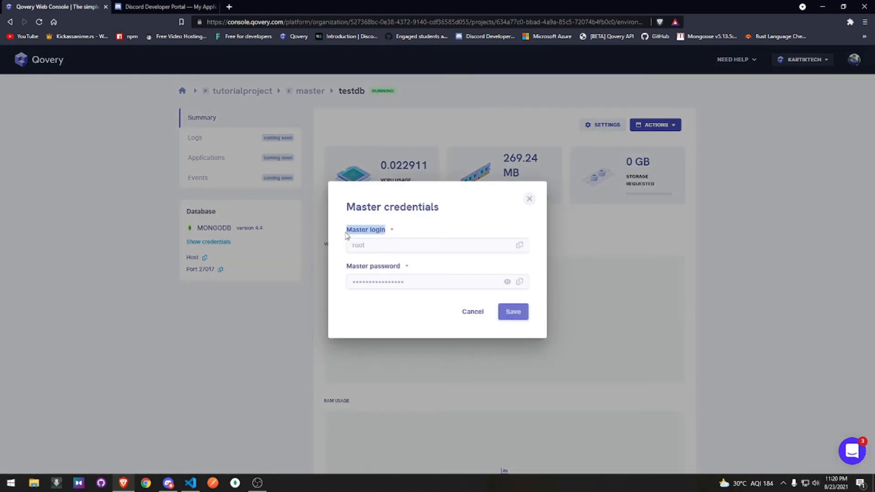
double_click(361, 249)
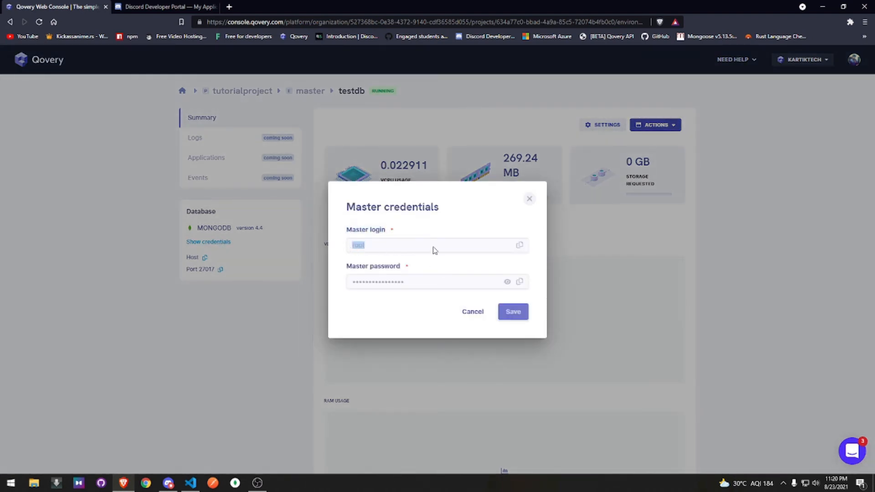
click(412, 280)
drag(371, 275, 392, 272)
click(430, 269)
click(508, 283)
click(507, 283)
click(471, 311)
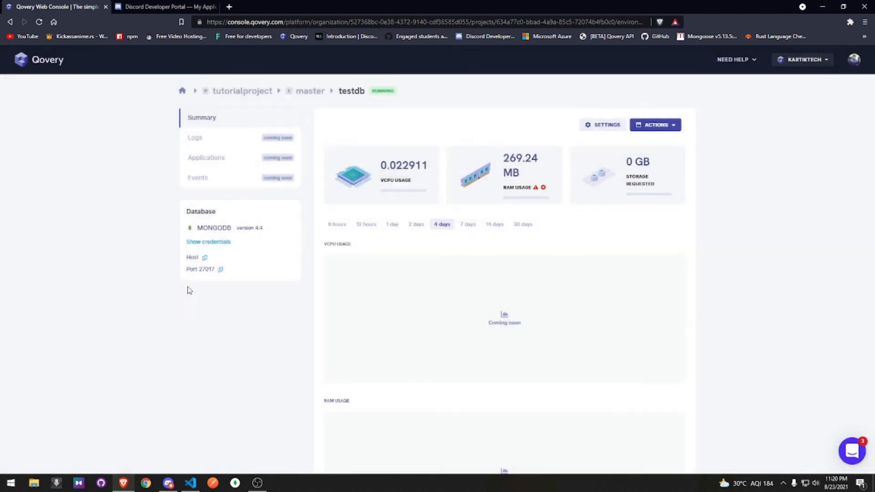
- Examine the host and port entries in testdb's database details by highlighting them
double_click(193, 260)
click(246, 266)
drag(185, 269, 221, 272)
click(290, 267)
- Open TutorialApp from the master environment and examine its environment variables and secret variables
click(303, 95)
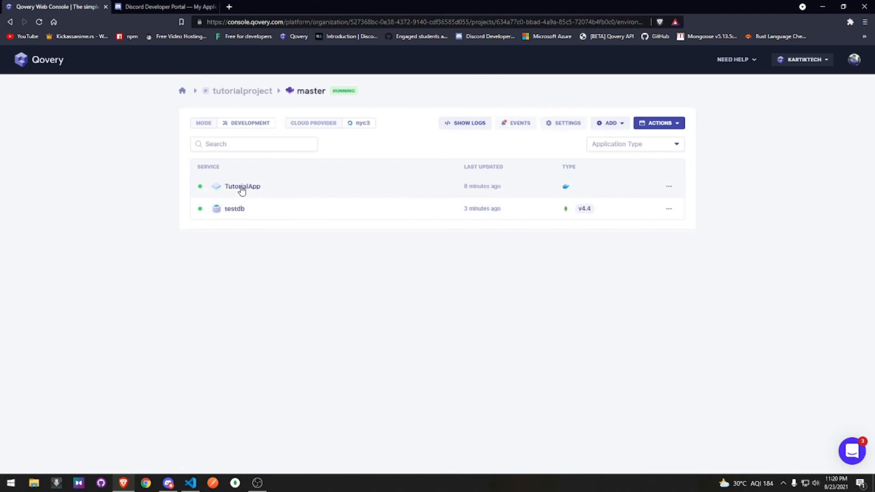
click(239, 207)
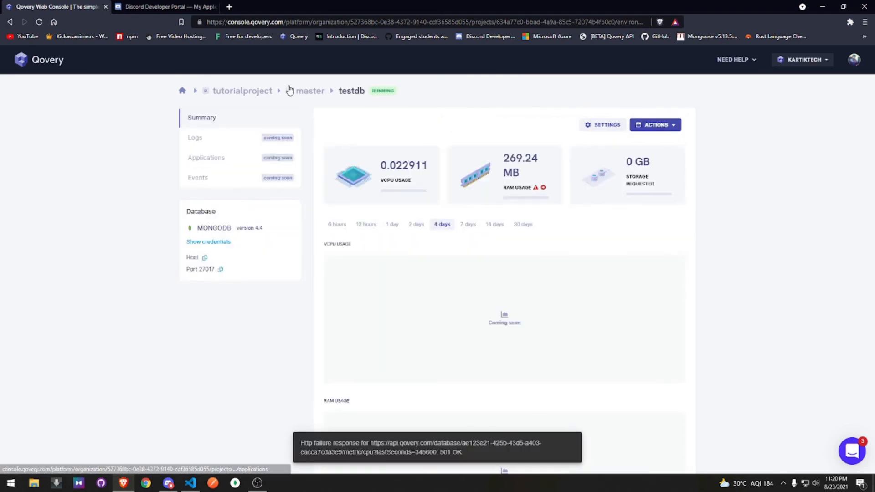
click(303, 91)
click(220, 190)
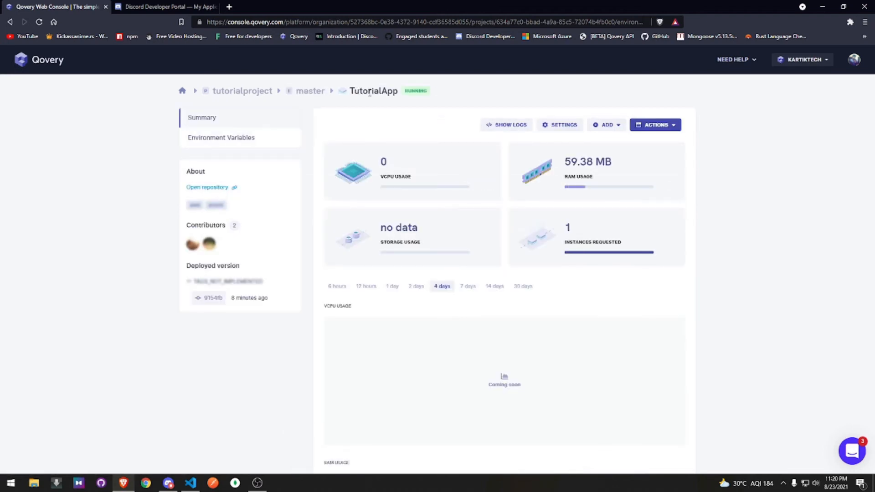
click(238, 144)
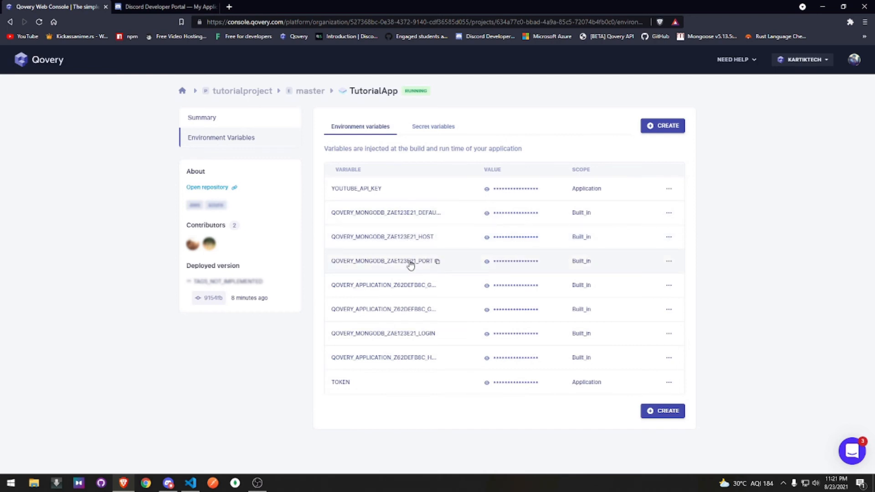
click(432, 124)
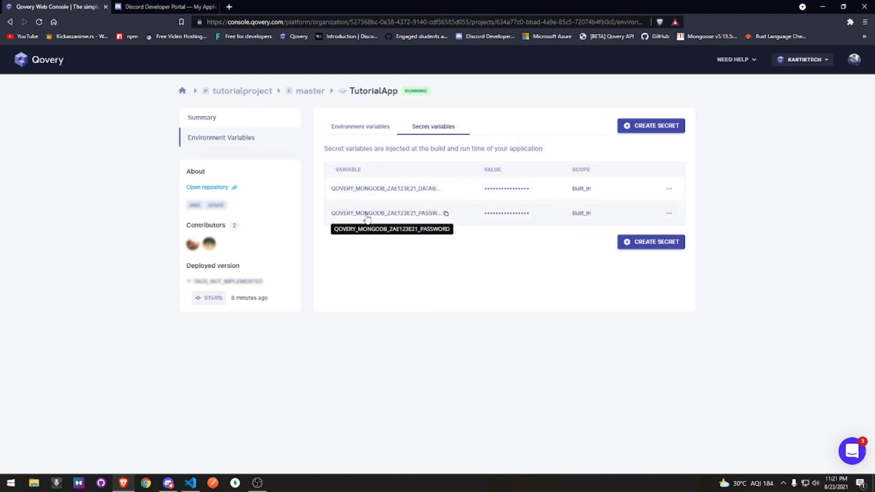
click(377, 128)
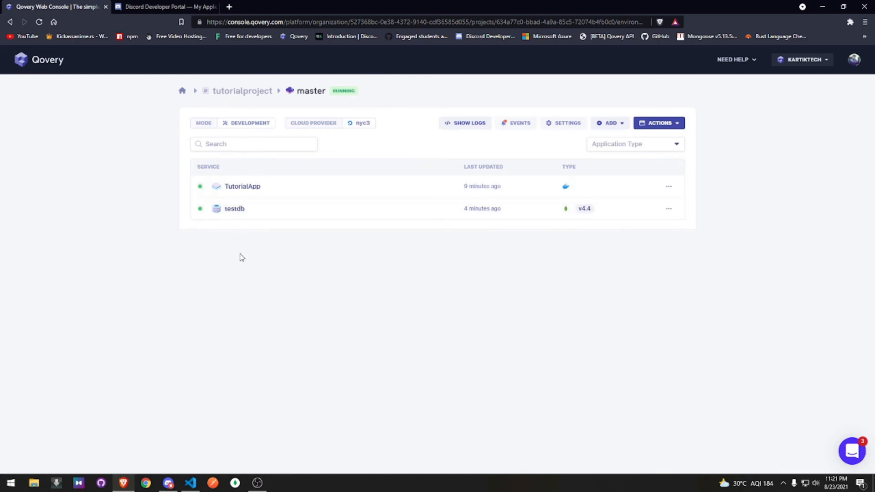
- Reopen TutorialApp's environment variables and start a new alias for the built-in MongoDB default database name variable
click(244, 191)
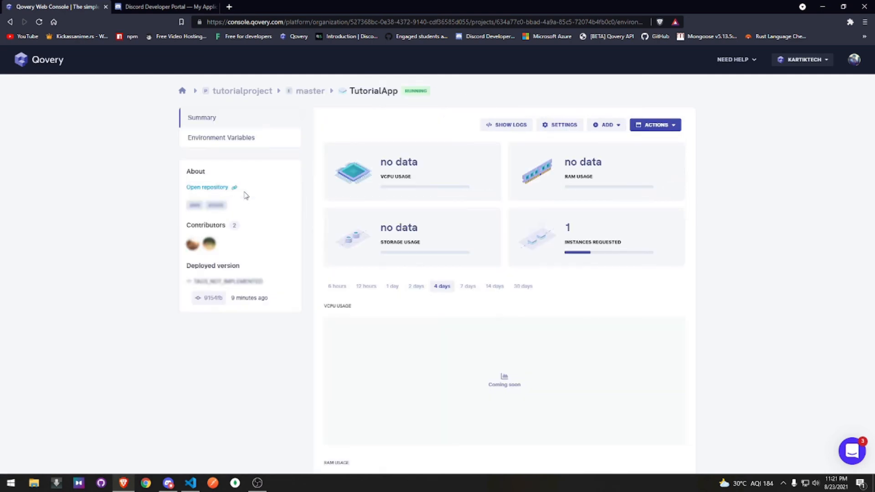
click(241, 147)
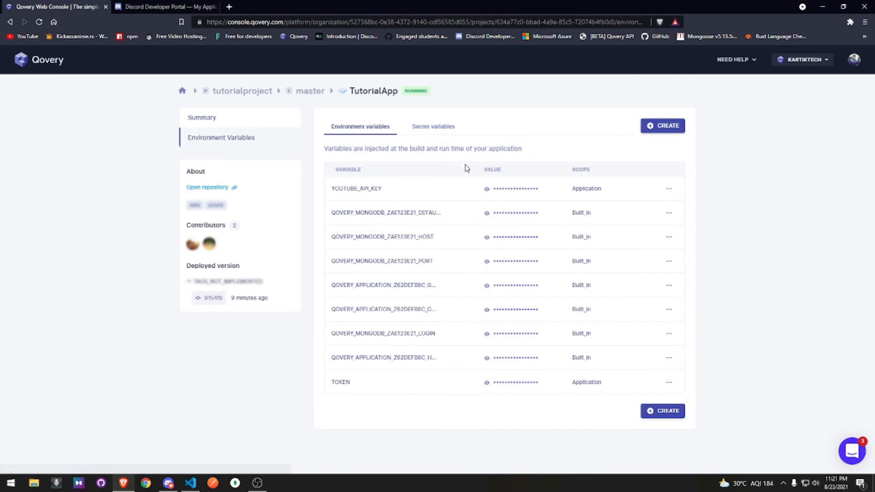
click(408, 217)
click(668, 214)
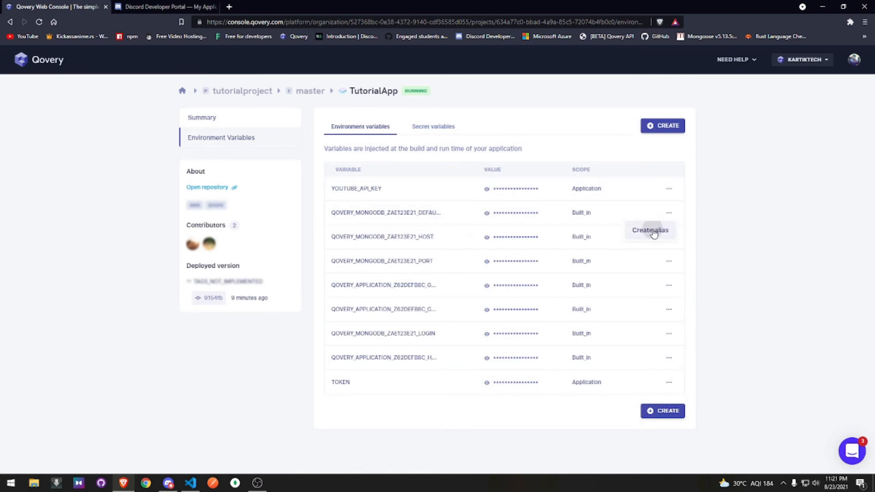
click(646, 228)
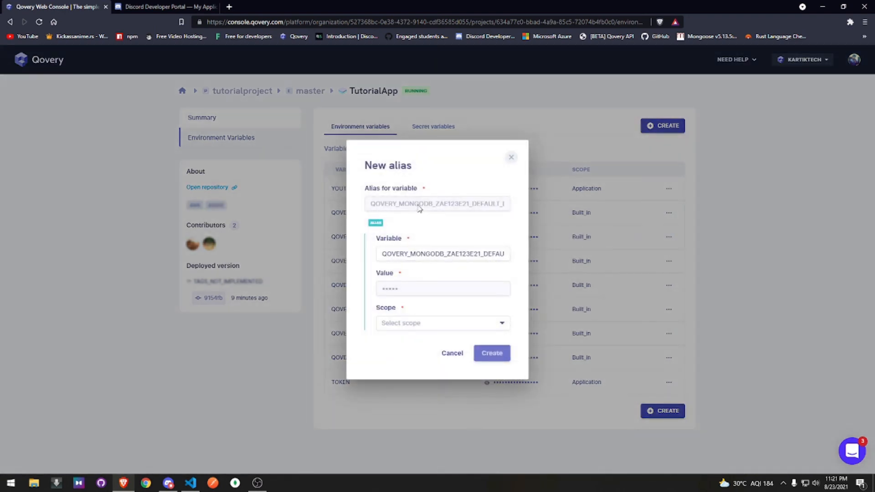
- Replace the new alias's variable name with DATABASE_HOST
drag(383, 257, 557, 255)
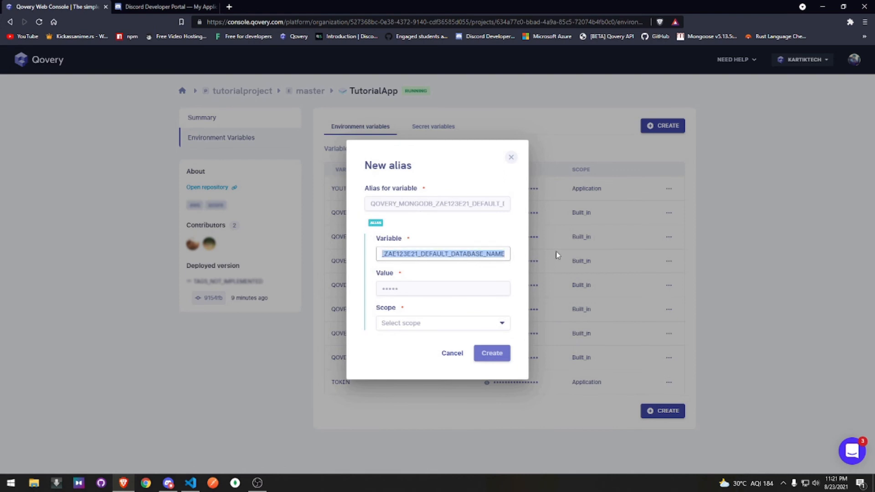
key(BackSpace)
text(DA)
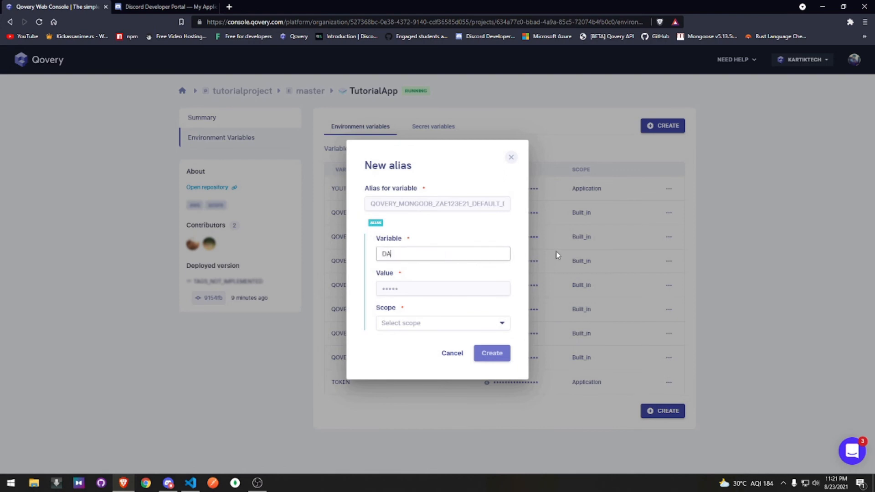
text(TABASE_HOST)
drag(456, 253, 376, 260)
click(360, 264)
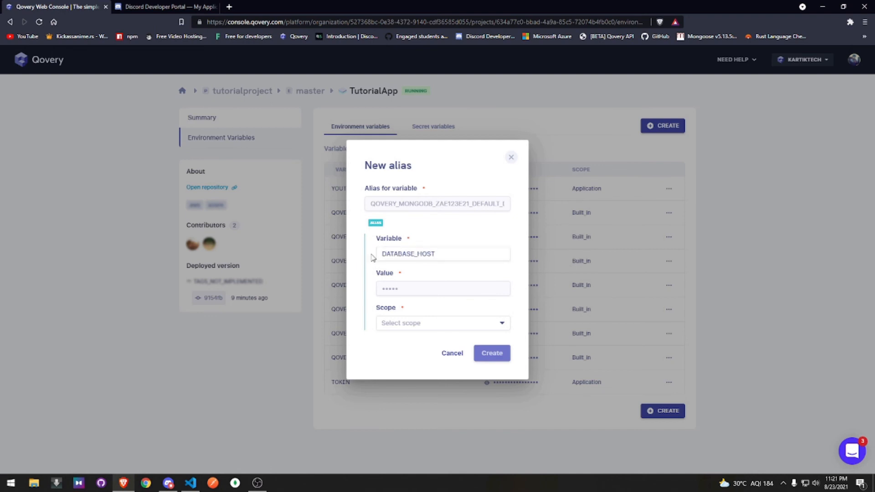
mouse_move(382, 255)
mouse_down()
mouse_move(450, 254)
mouse_move(381, 255)
mouse_up()
click(443, 241)
click(419, 222)
- Switch to Visual Studio Code and examine how musicUtil.js reads TOKEN from process.env
click(192, 482)
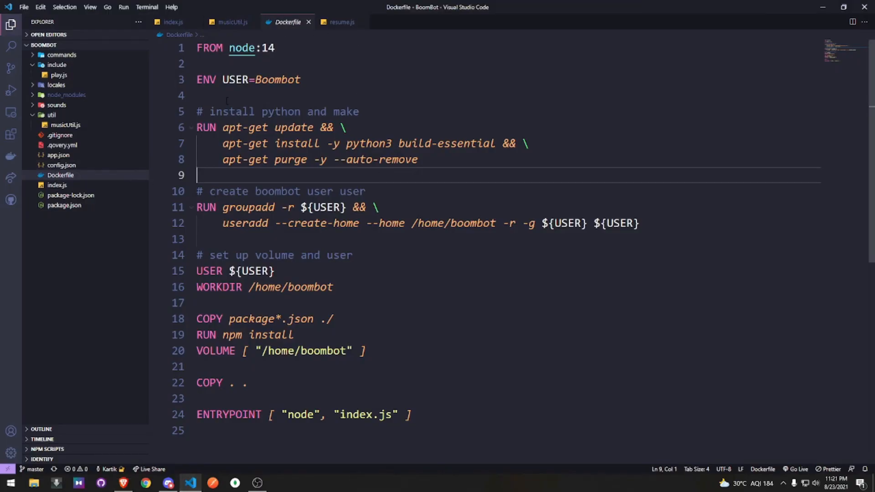
click(232, 22)
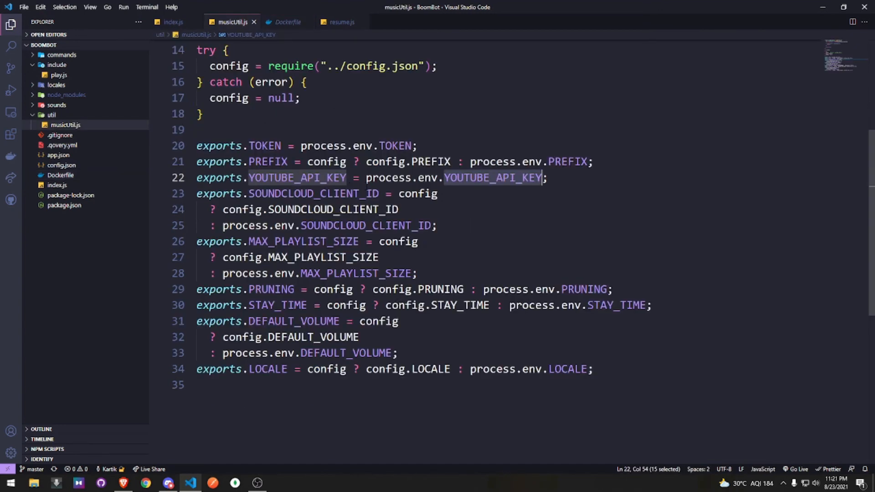
click(434, 138)
drag(379, 145, 412, 145)
click(416, 146)
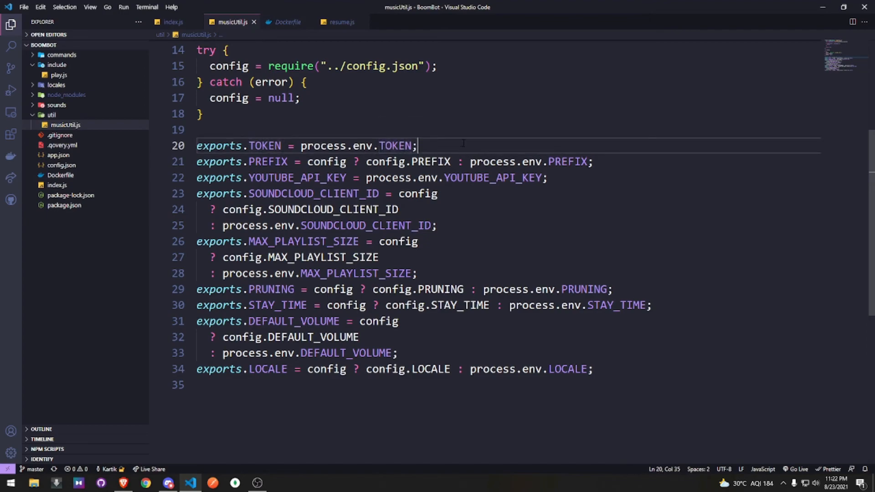
- Return to the new alias dialog in Qovery and review the DATABASE_HOST name against the source variable
key(alt+Tab)
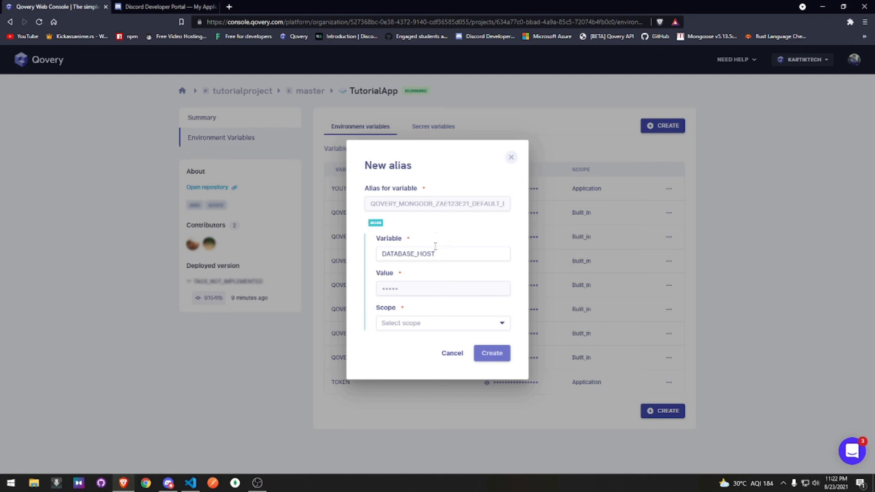
drag(436, 254, 417, 255)
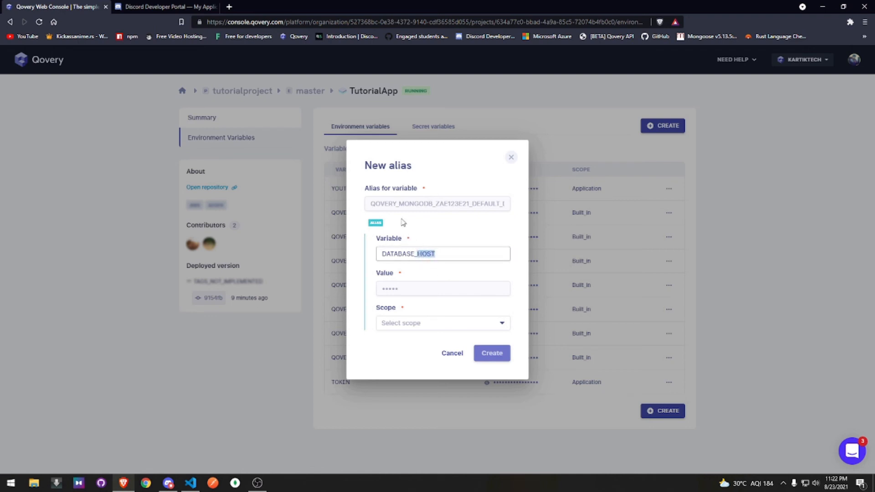
click(393, 207)
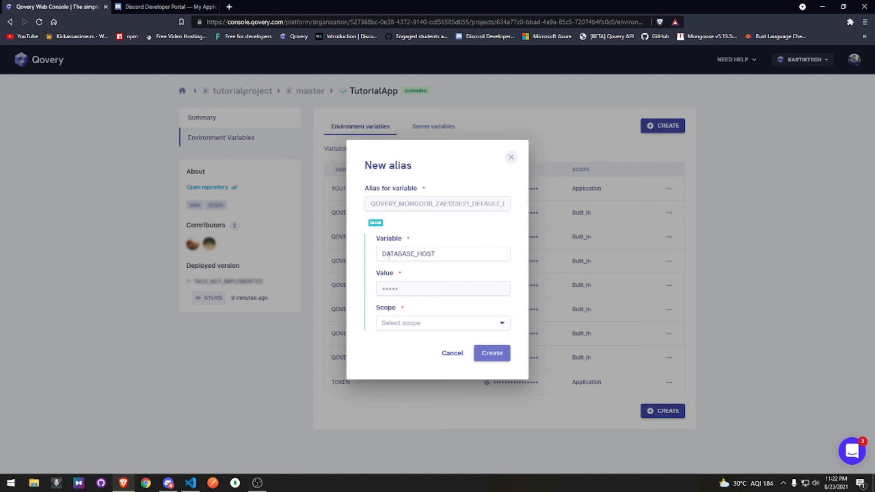
drag(388, 257, 441, 255)
click(450, 257)
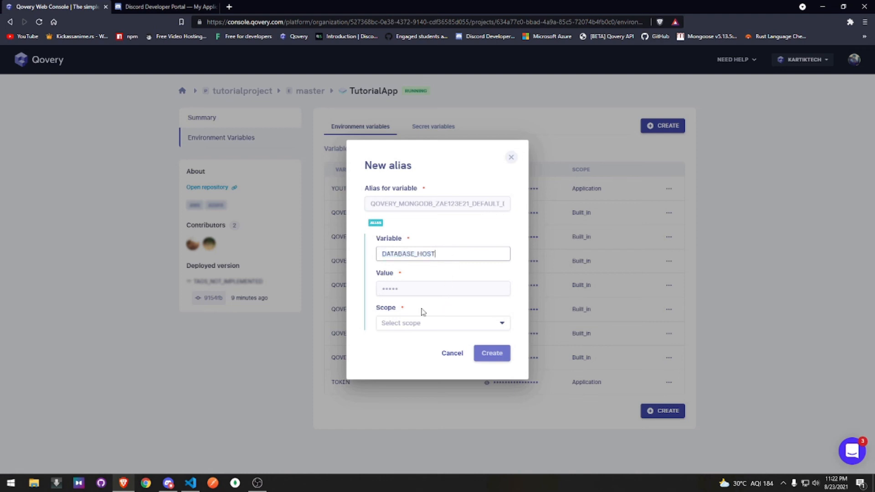
- Set the alias scope to ENVIRONMENT and check the source variable it refers to
click(401, 324)
click(401, 344)
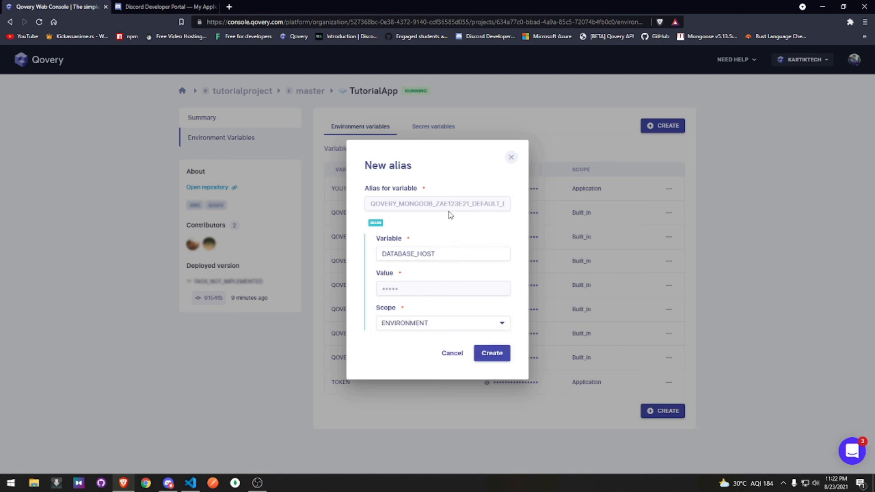
drag(371, 204, 494, 210)
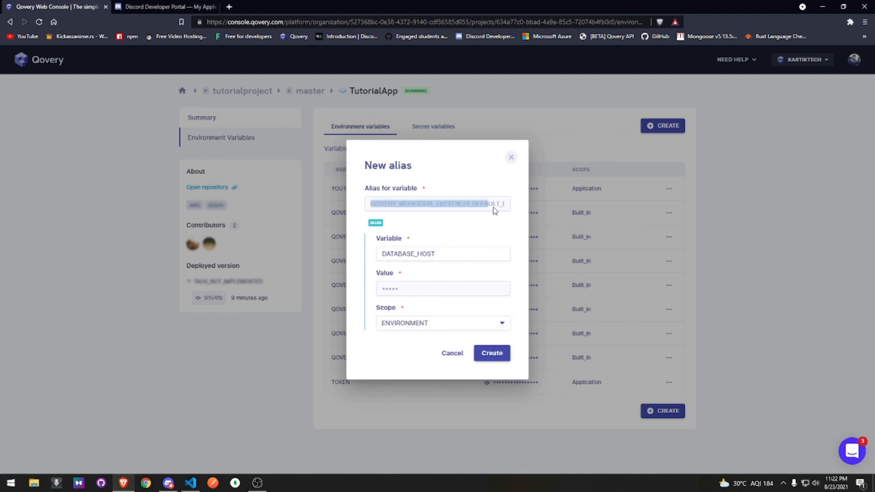
- Cancel the new alias, check the secret variables and the alias option they offer, and return to the environment variables
click(453, 353)
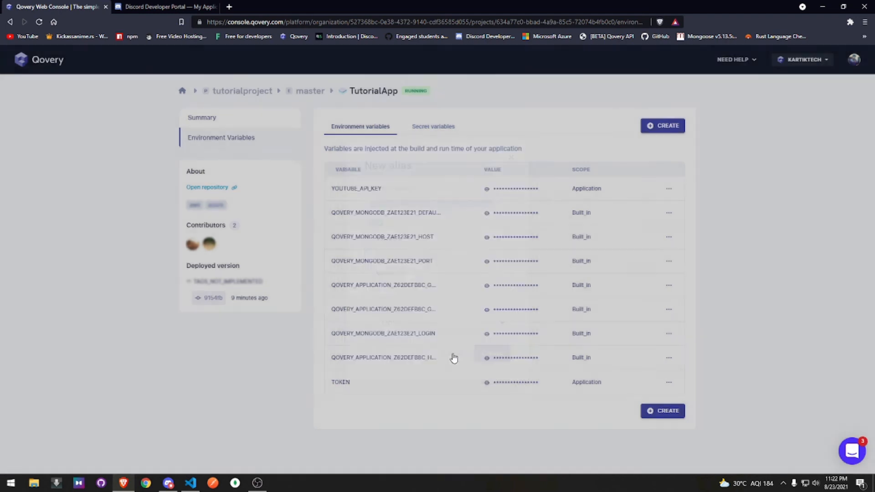
scroll(378, 274, down, 1)
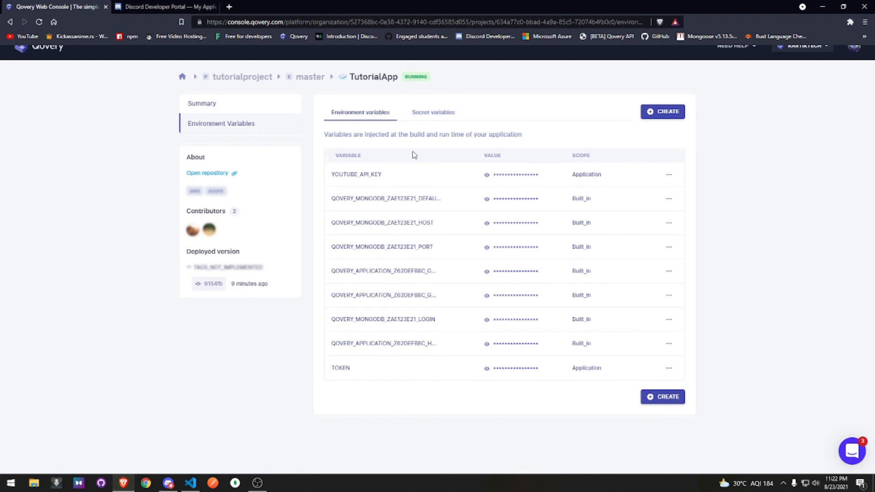
click(430, 111)
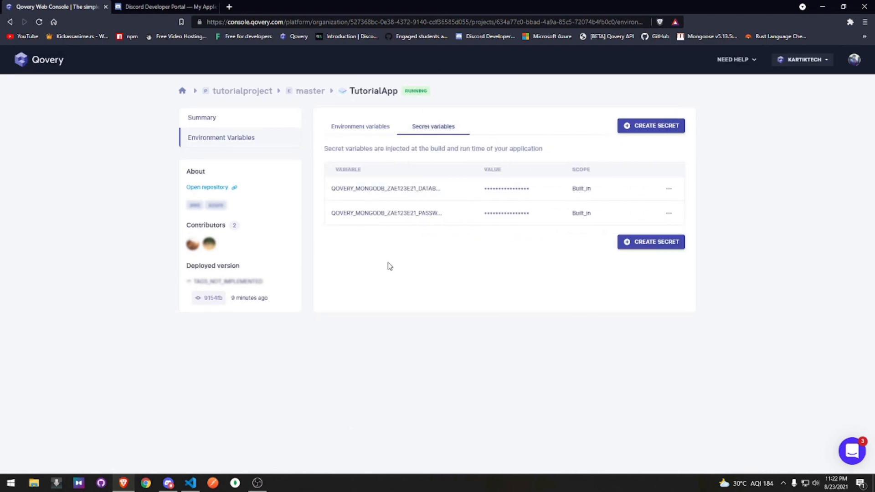
click(669, 190)
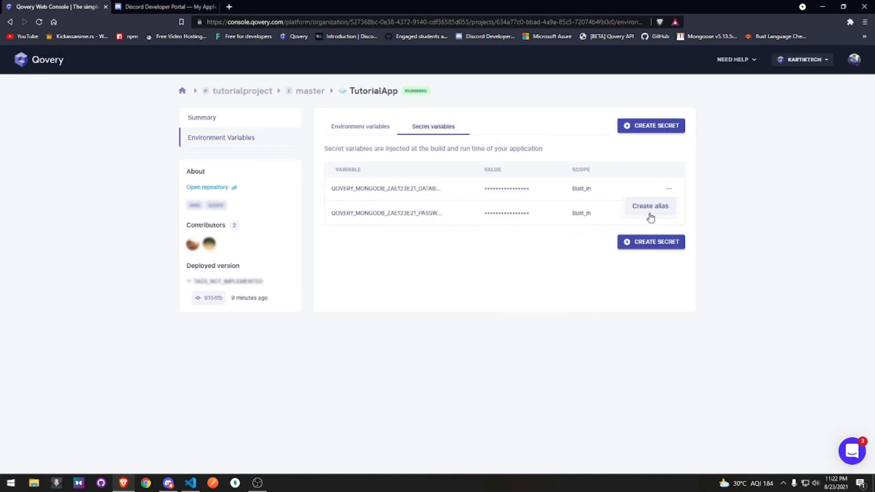
click(363, 128)
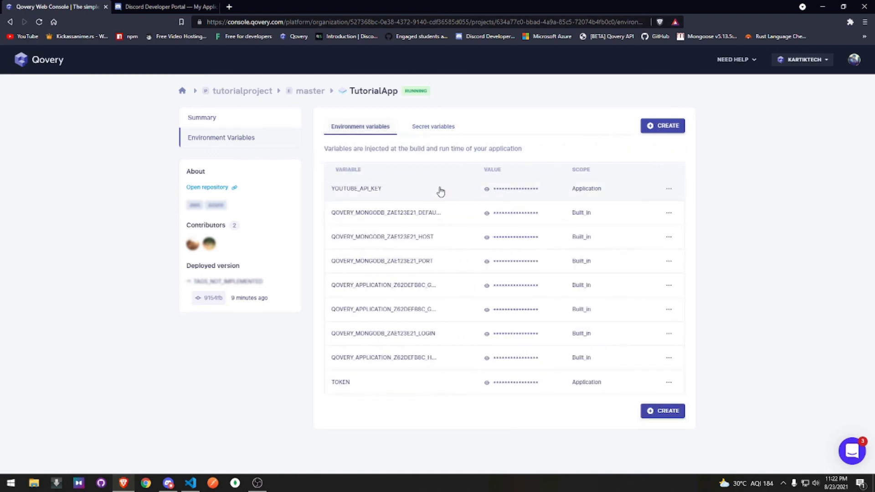
- Start an override of YOUTUBE_API_KEY, look at its value and scope fields, and discard it
click(668, 191)
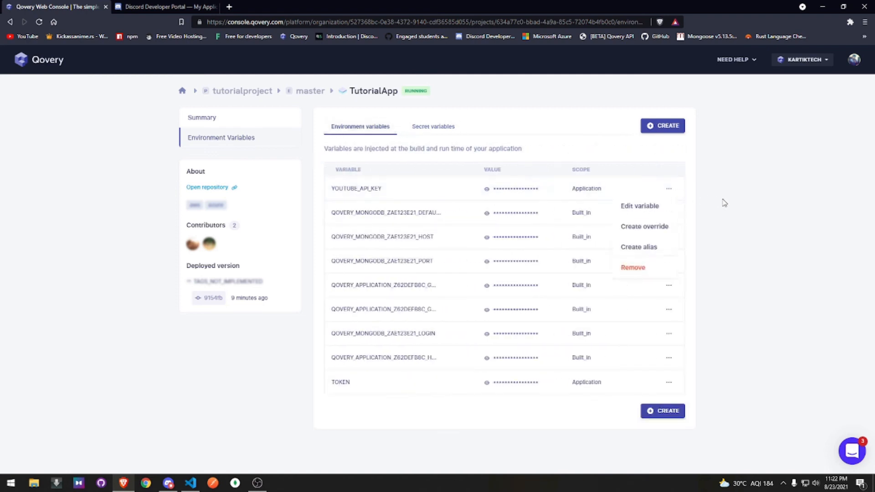
click(645, 227)
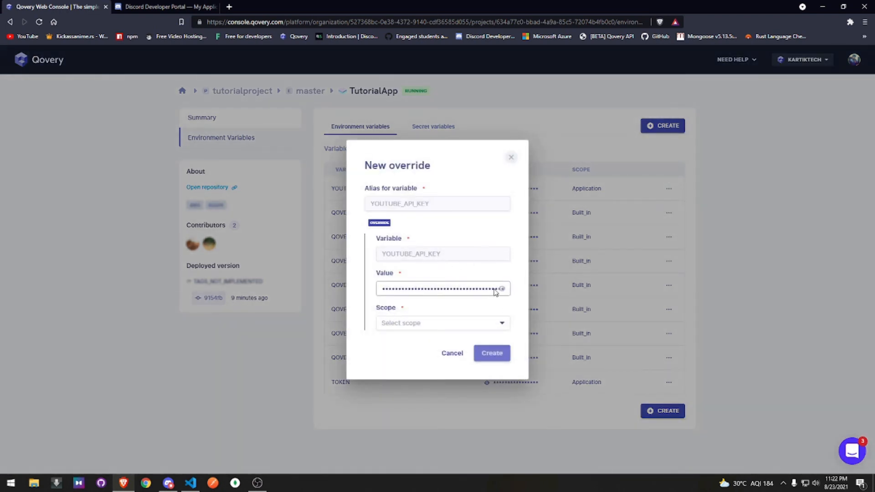
click(413, 324)
click(417, 368)
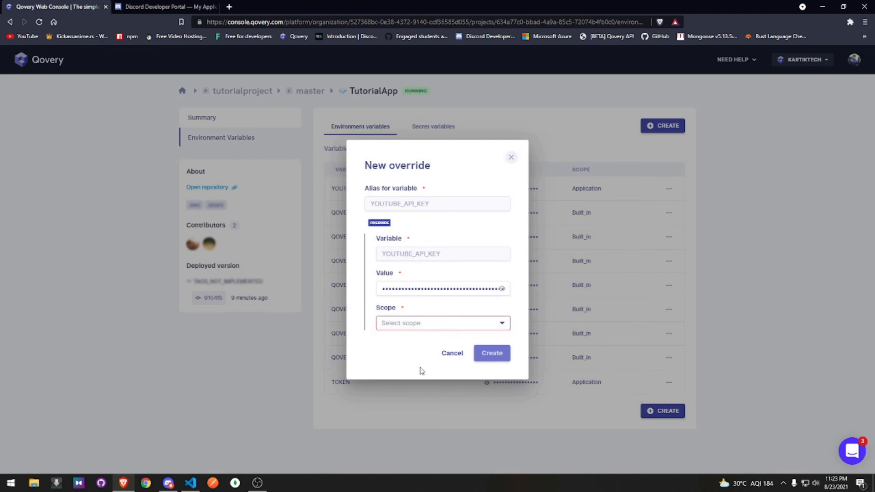
click(455, 358)
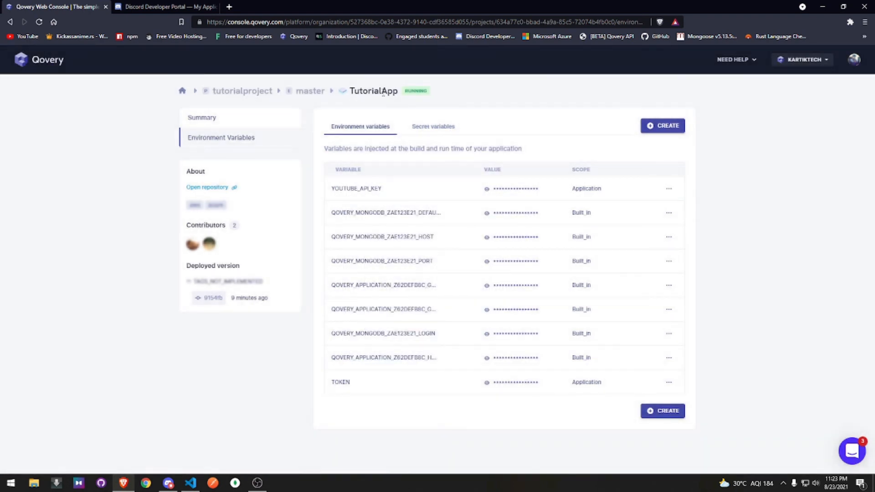
- Open TutorialApp's storage settings from the master environment and add a storage entry
click(304, 94)
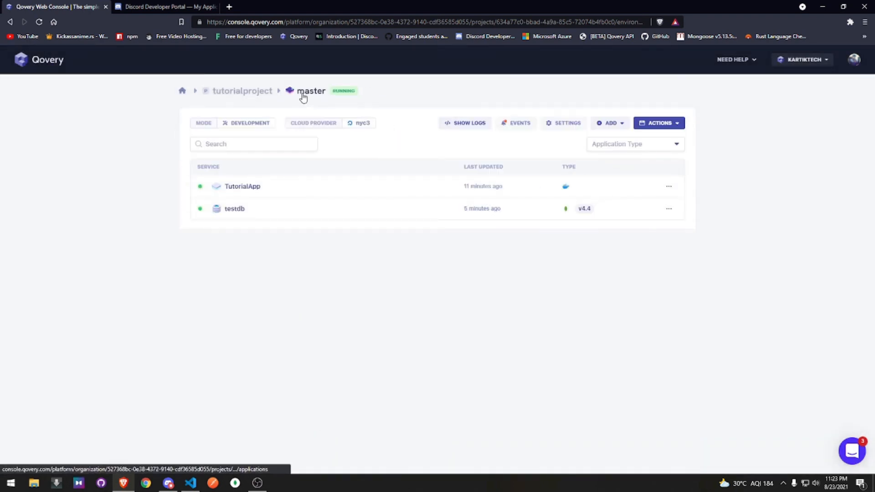
click(251, 191)
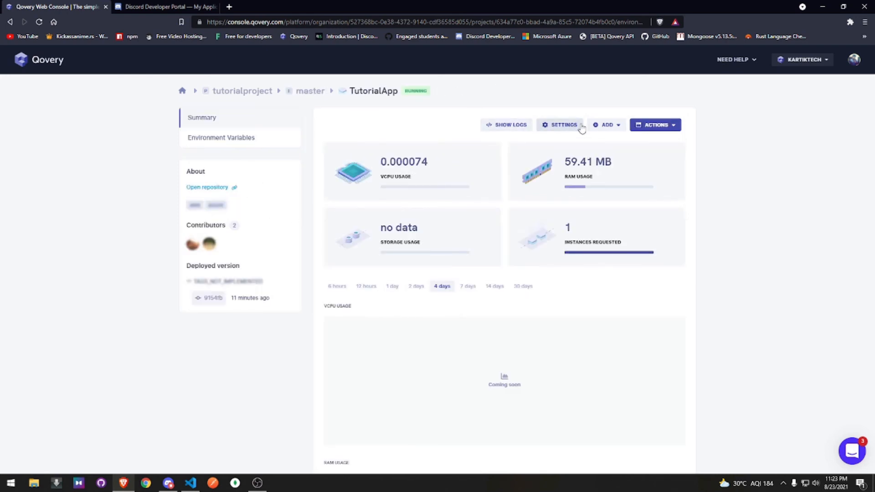
click(582, 130)
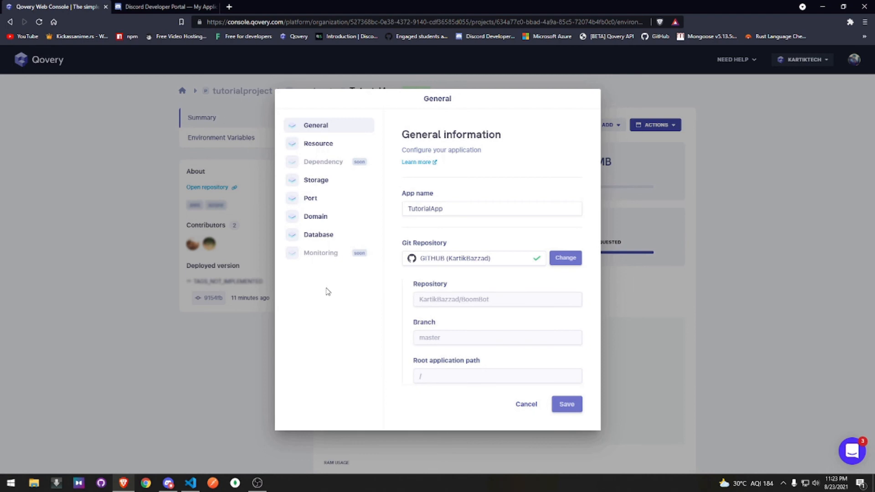
click(322, 182)
click(567, 135)
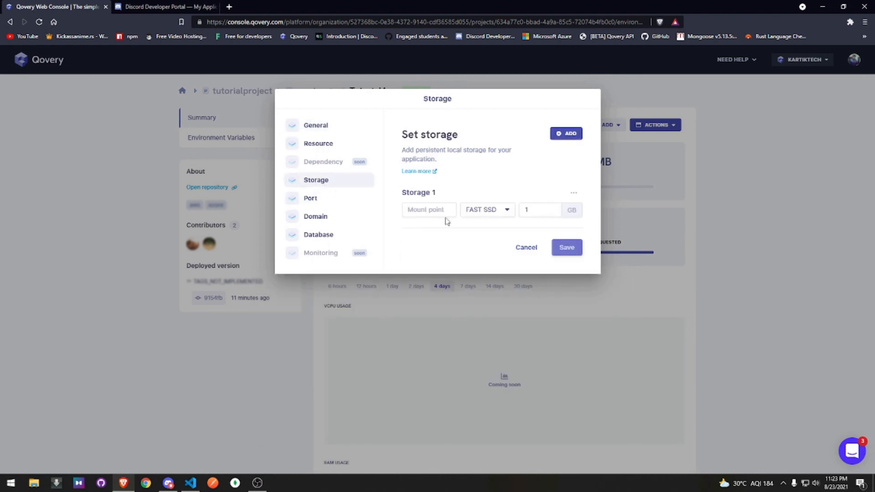
- Try out the storage entry's mount point and FAST SSD type, remove the entry, and close the settings without saving
click(429, 209)
text(/)
key(BackSpace)
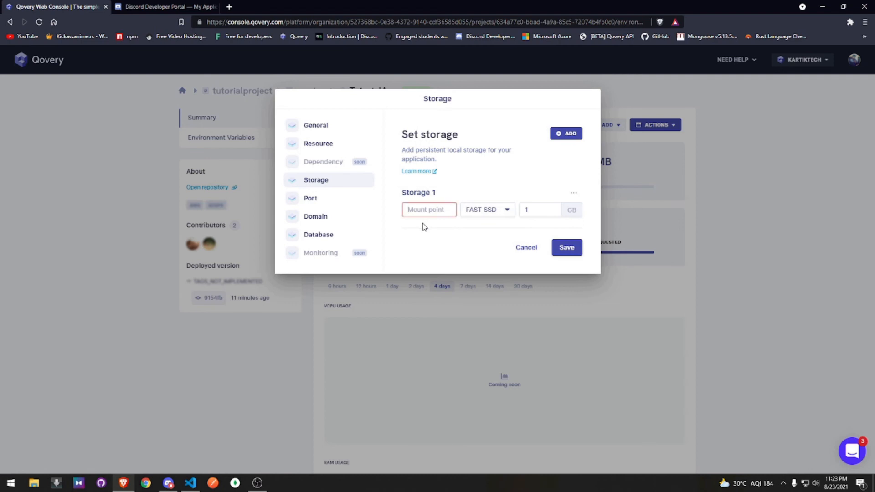
click(491, 215)
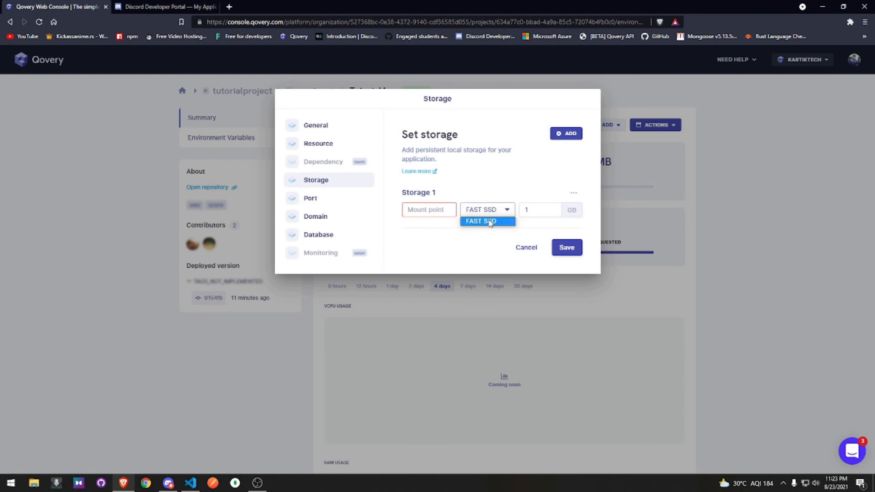
click(490, 221)
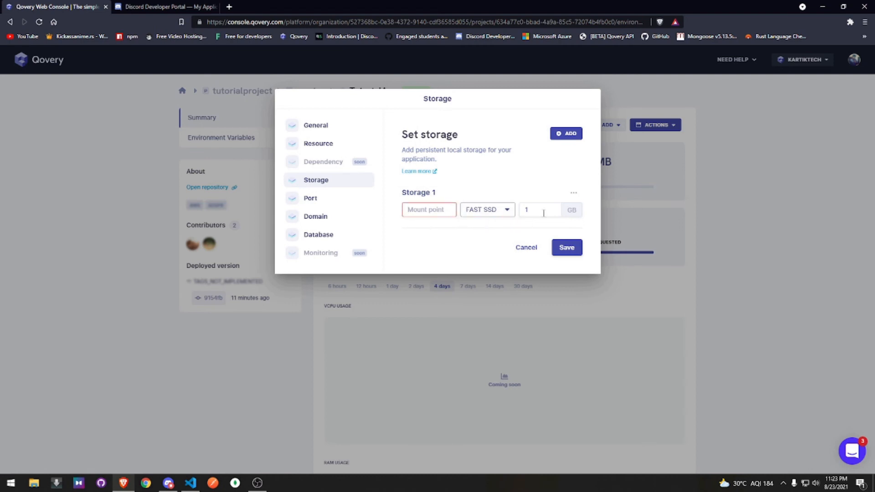
click(573, 193)
click(560, 209)
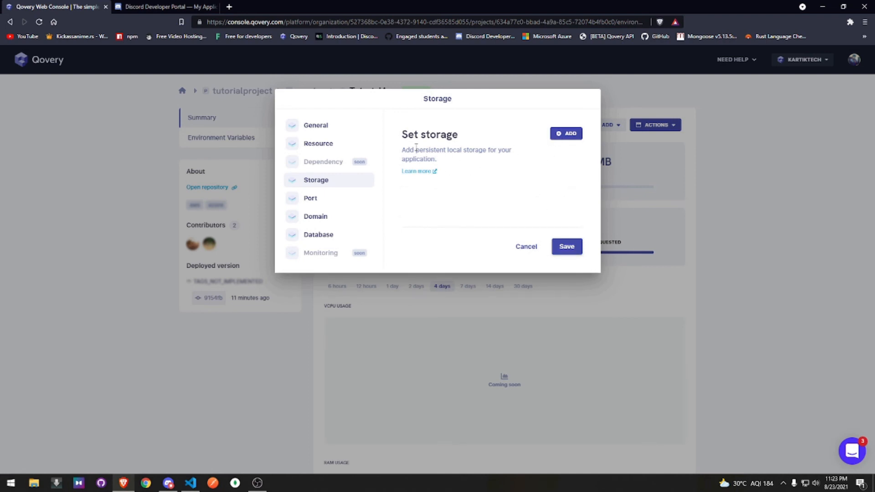
drag(415, 150, 484, 150)
click(527, 247)
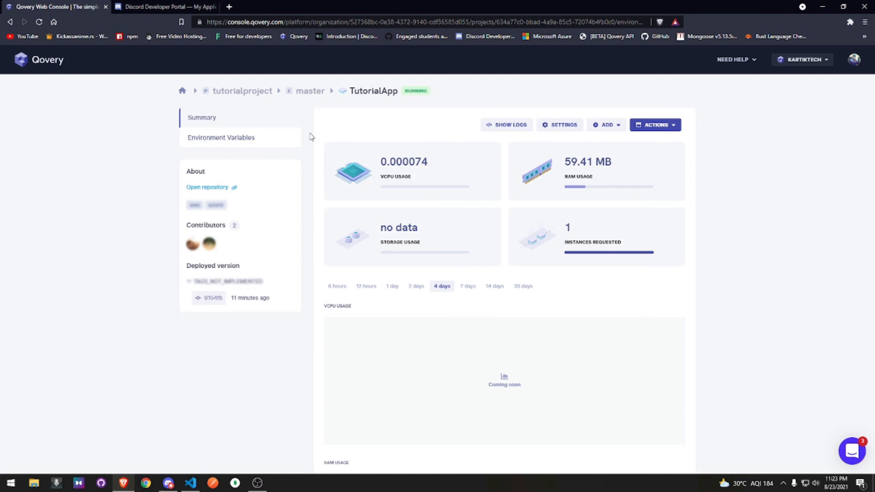
- Go back through tutorialproject to the organization's project list and look at the account options
click(242, 92)
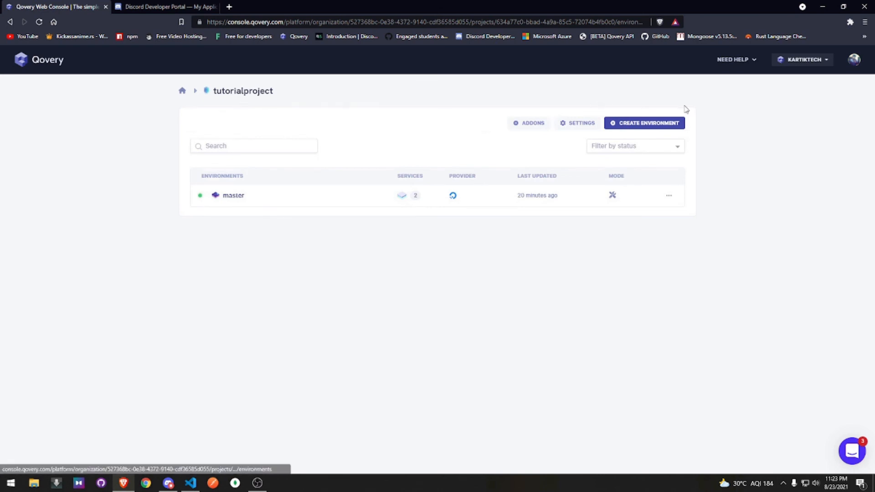
click(182, 91)
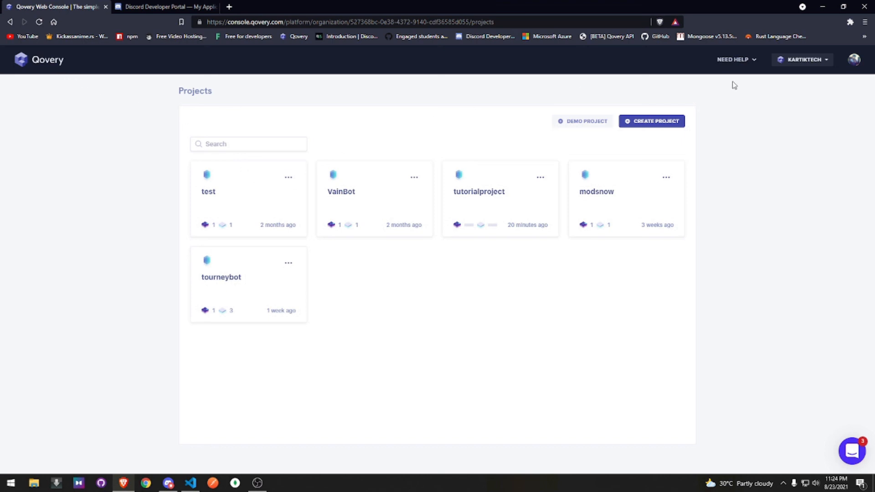
click(856, 61)
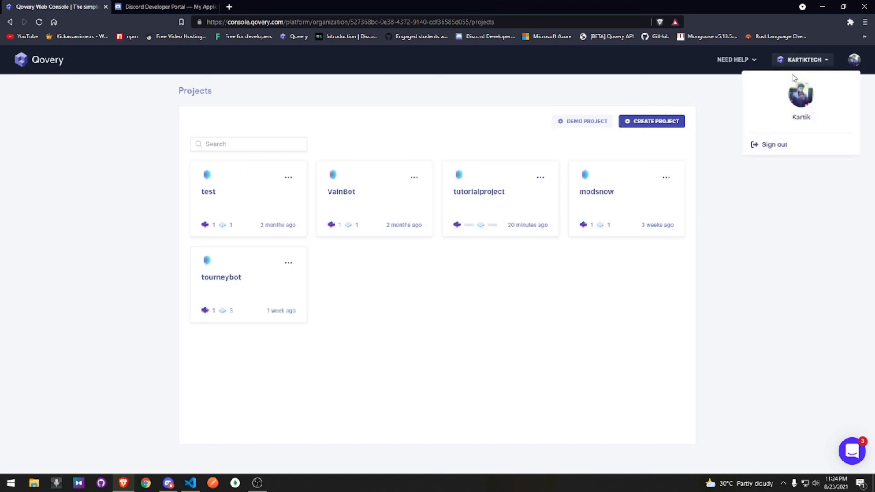
click(723, 220)
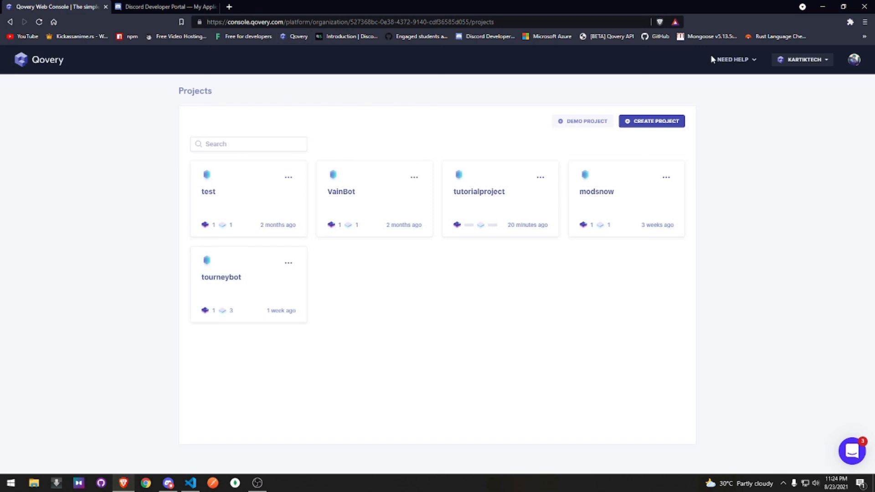
- Open the bookmarked [BETA] Qovery API documentation in a new tab and show the Billing operation Get organization current cost
right_click(594, 39)
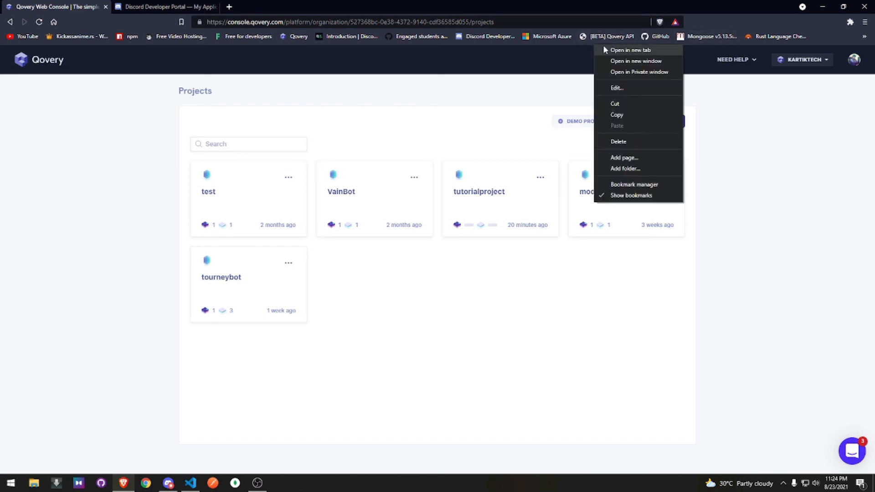
click(630, 51)
click(274, 7)
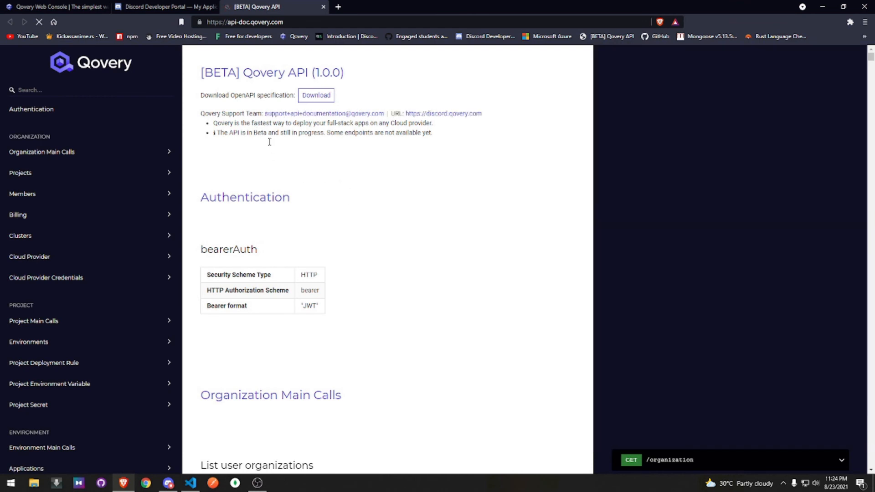
click(27, 221)
click(45, 237)
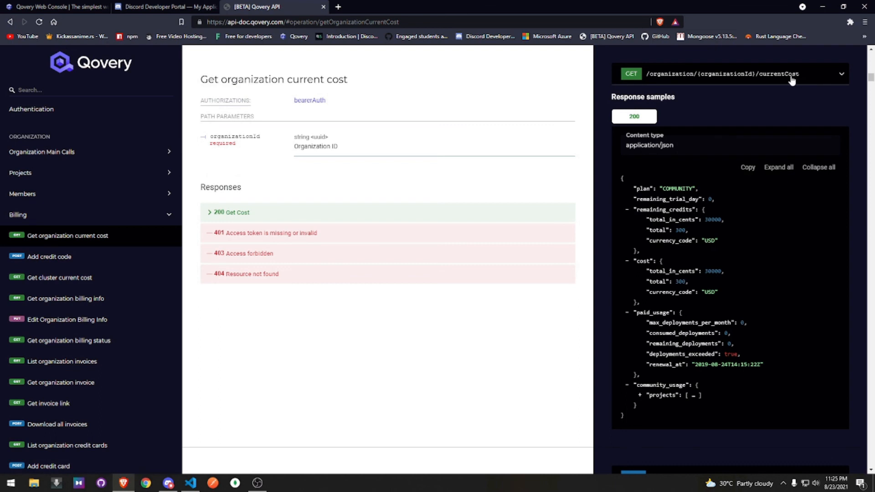
- Expand the currentCost endpoint and copy its full request URL
click(646, 82)
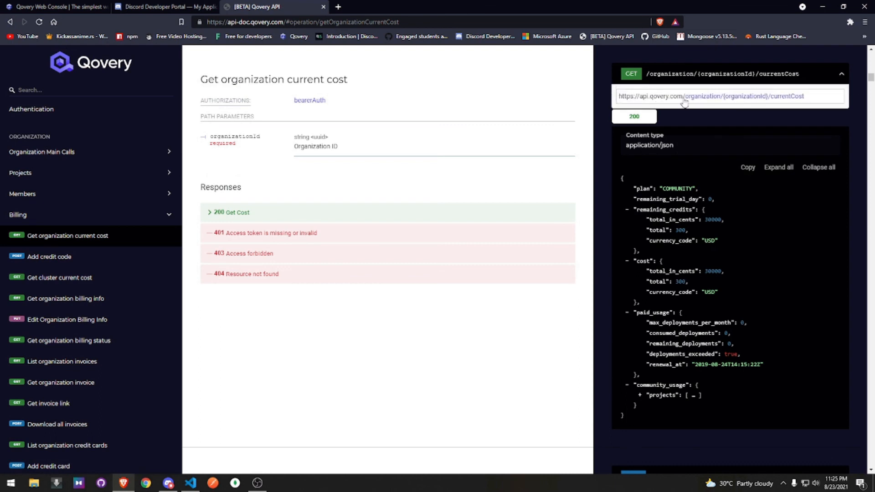
drag(805, 95, 691, 99)
key(ctrl+c)
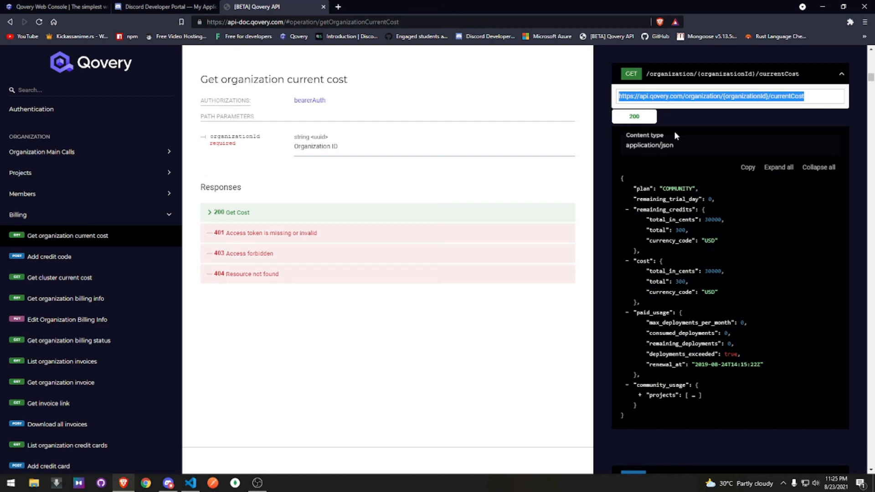
scroll(433, 182, down, 1)
scroll(193, 208, up, 2)
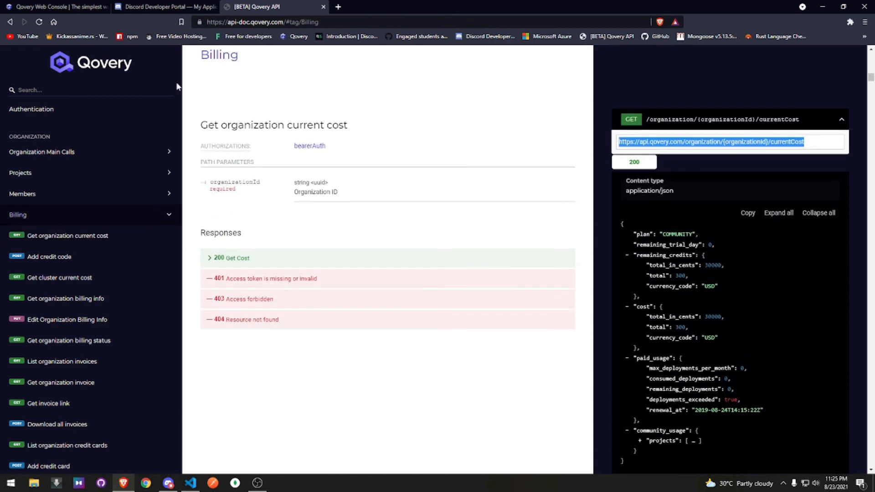
click(219, 485)
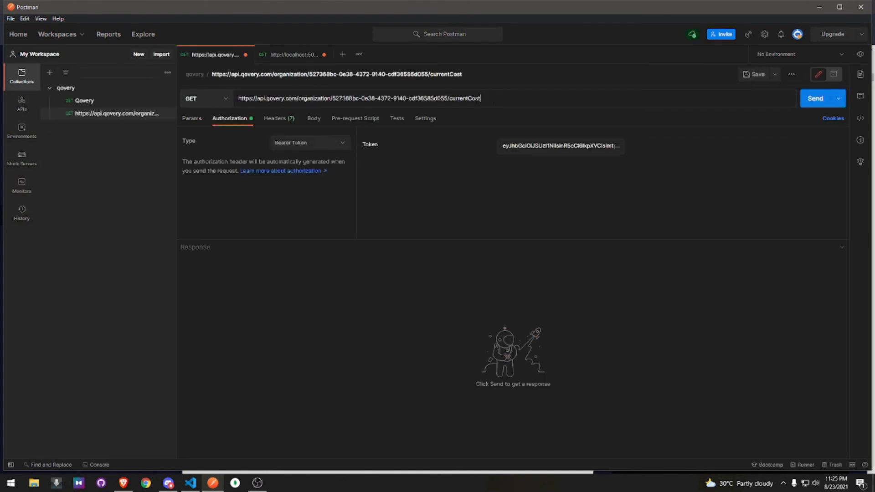
drag(481, 98, 244, 99)
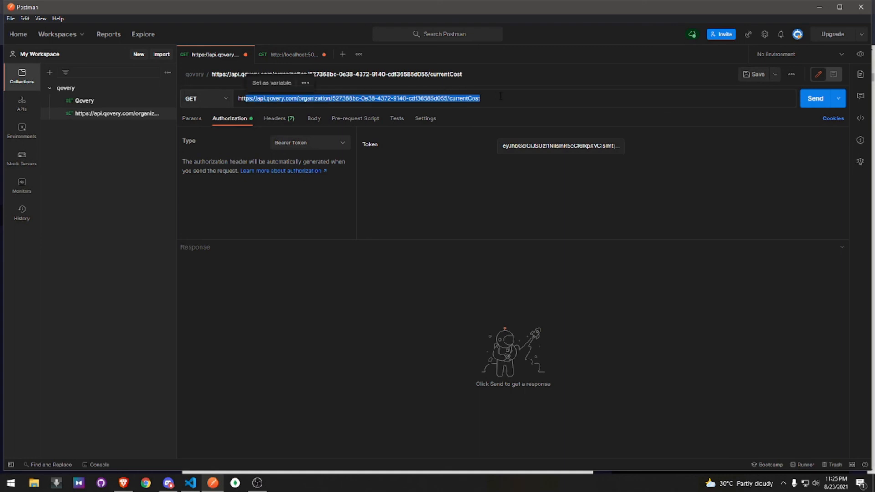
key(BackSpace)
key(BackSpace)
key(BackSpace)
key(BackSpace)
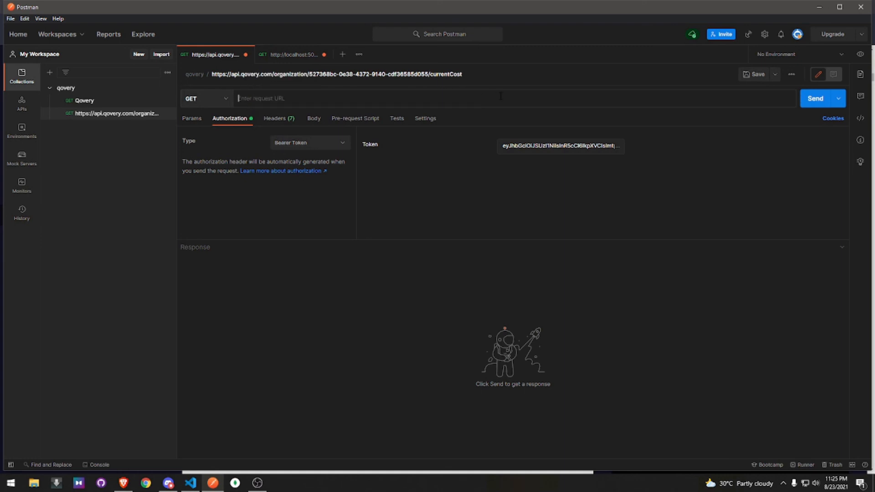
key(ctrl+v)
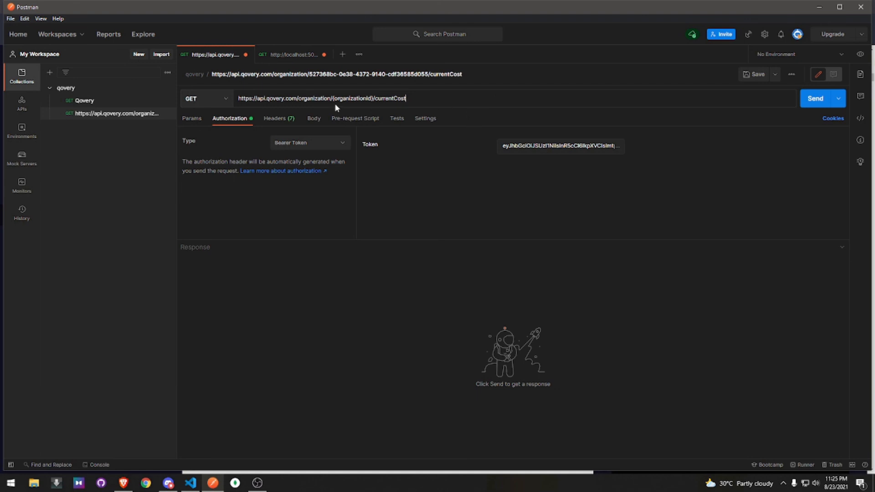
- Replace the {organizationId} placeholder in the request URL with the organization ID copied from the Qovery console's address
drag(333, 99, 373, 99)
key(alt+Tab)
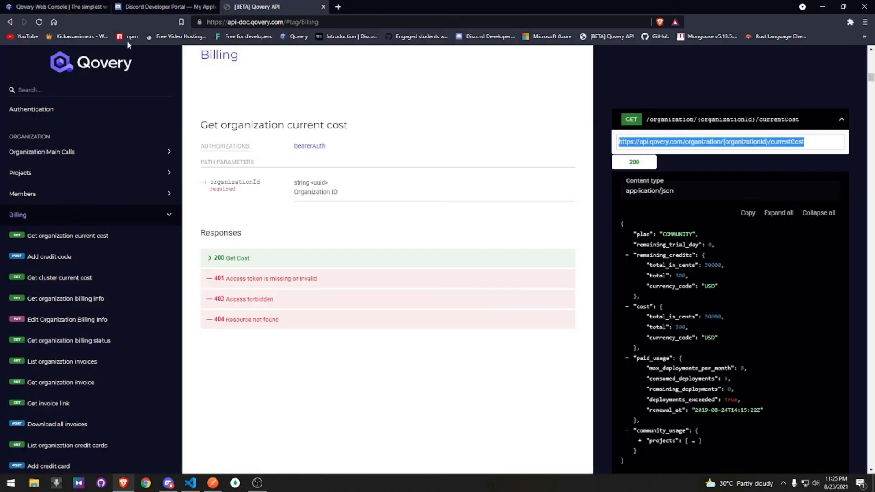
click(55, 7)
drag(349, 22, 469, 22)
key(ctrl+c)
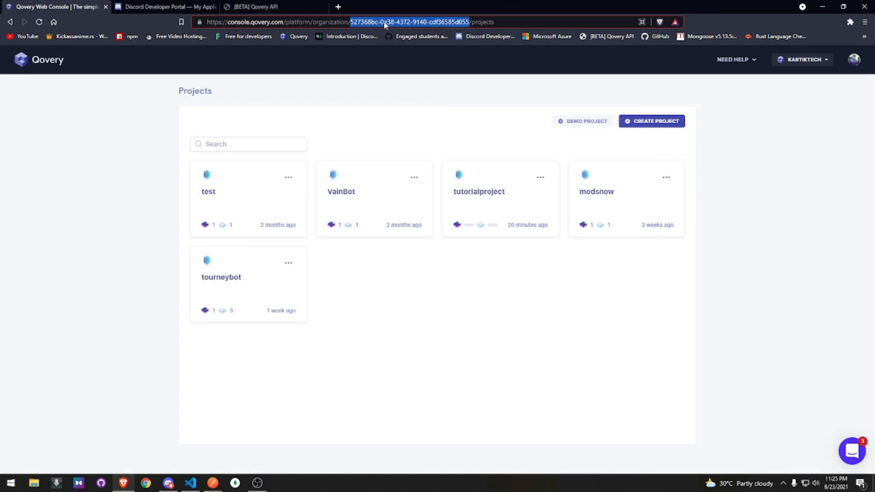
key(alt+Tab)
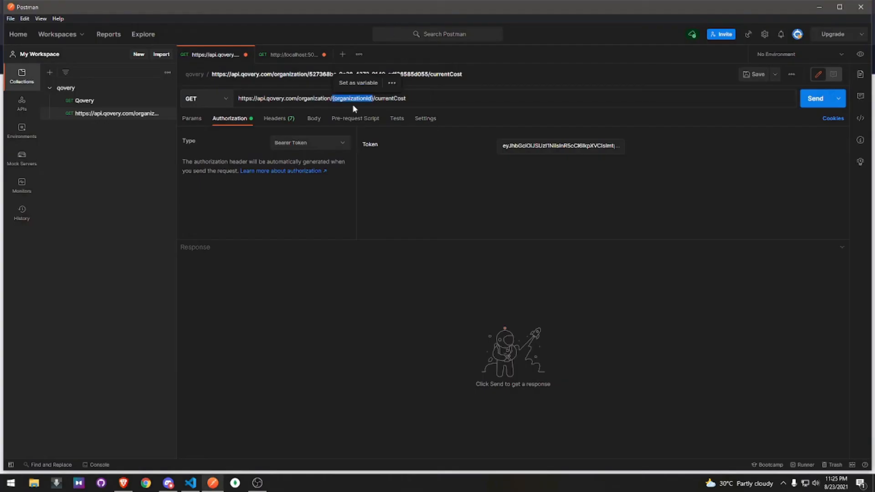
key(ctrl+v)
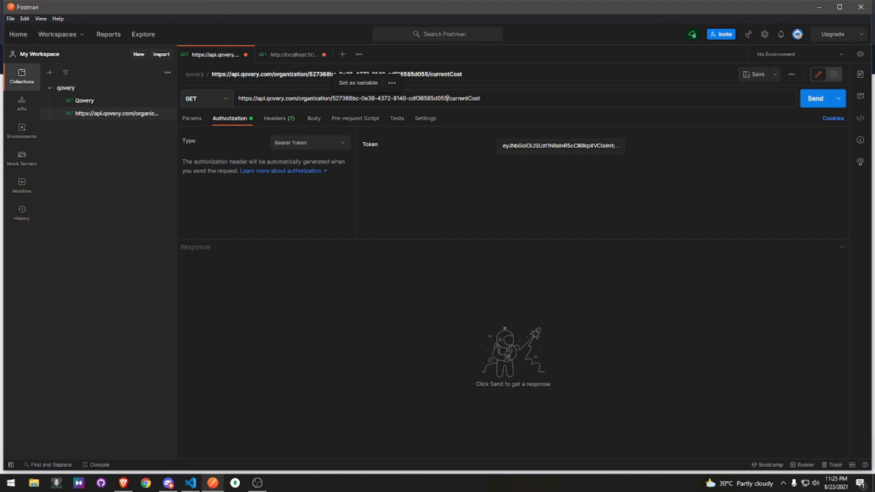
click(535, 105)
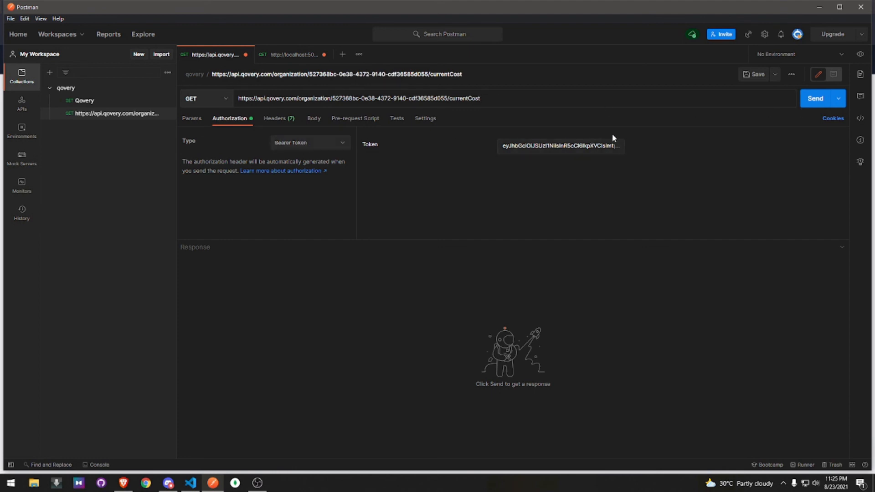
- Send the currentCost request and clear the existing bearer token from its authorization settings
click(813, 101)
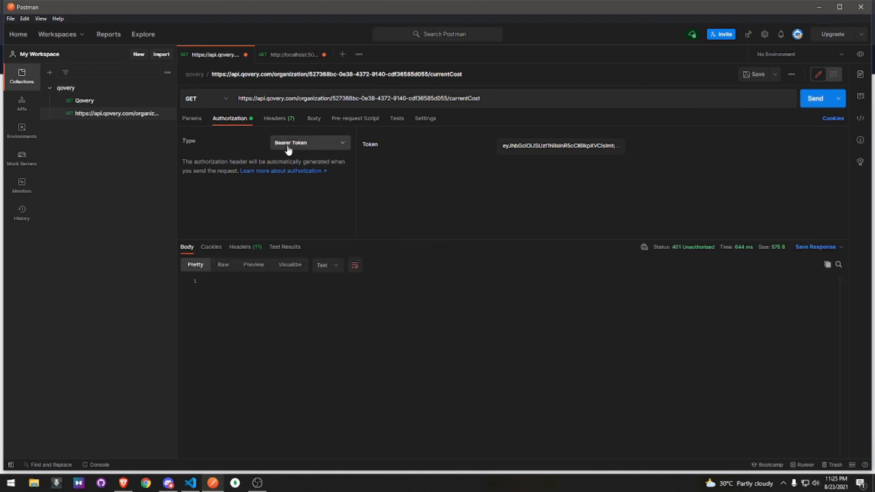
drag(621, 145, 622, 264)
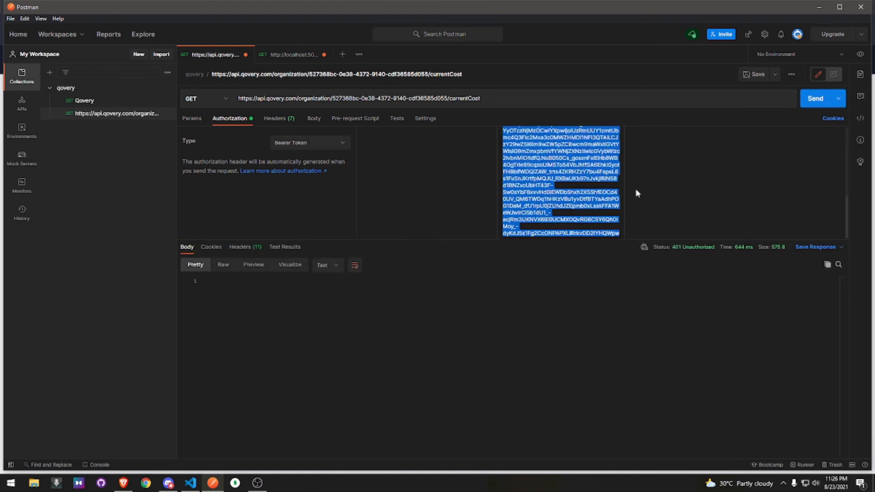
key(BackSpace)
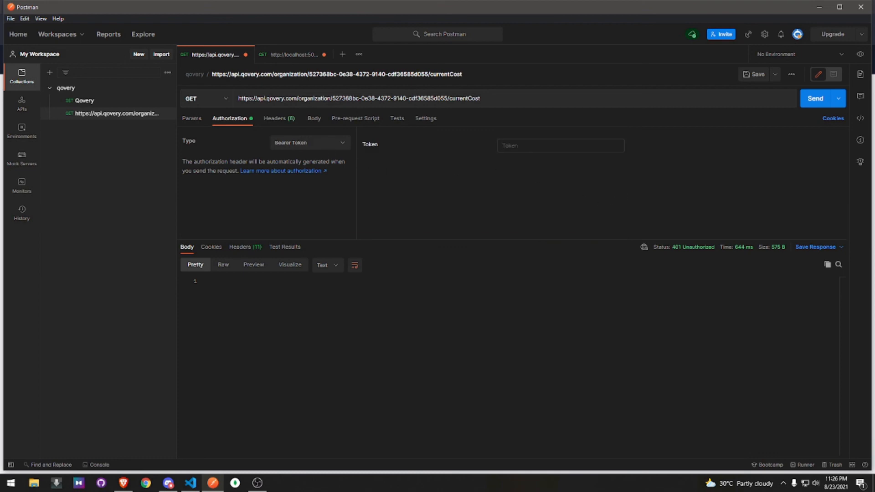
- Switch to the Qovery console in the browser, open the test project, and show its network requests in DevTools
click(123, 482)
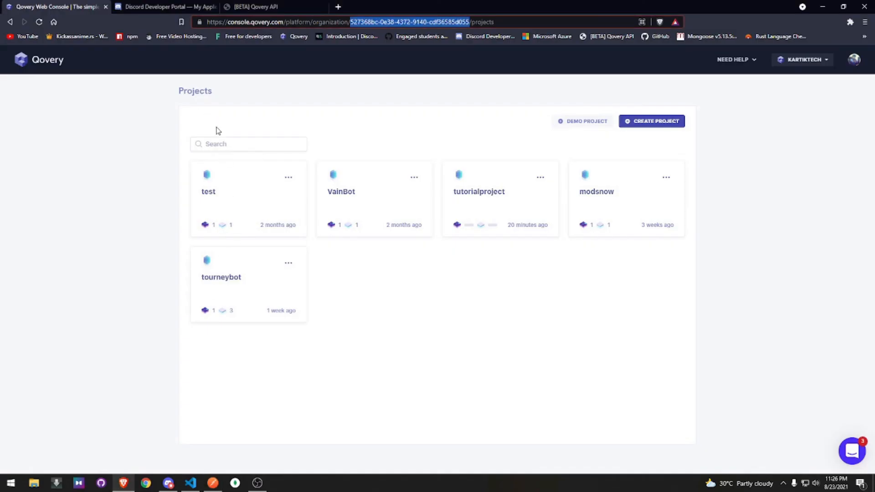
click(227, 194)
right_click(141, 215)
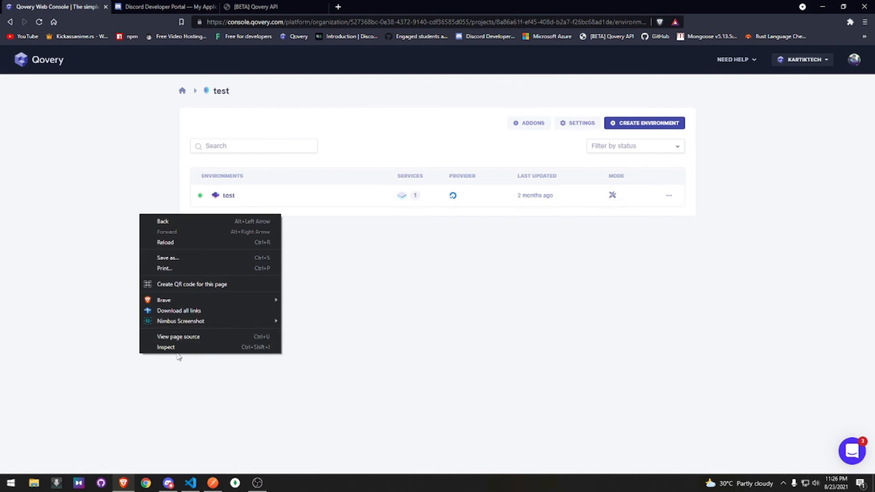
click(171, 354)
right_click(172, 276)
click(204, 412)
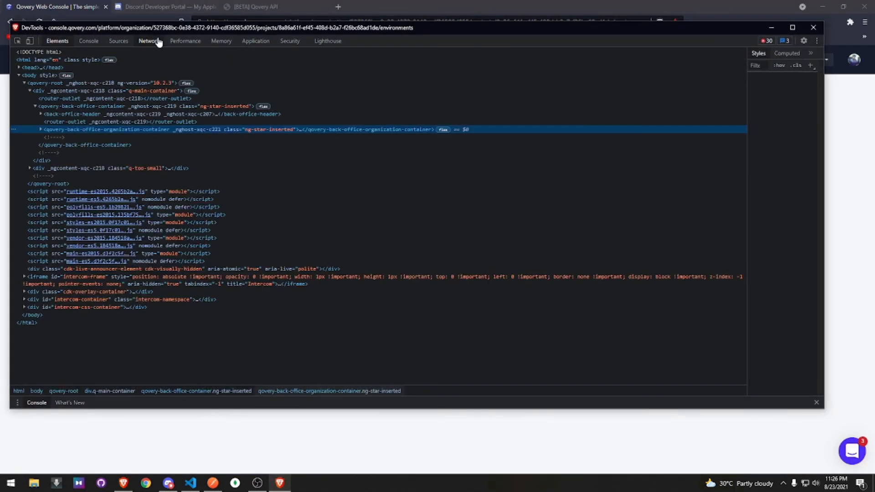
click(141, 41)
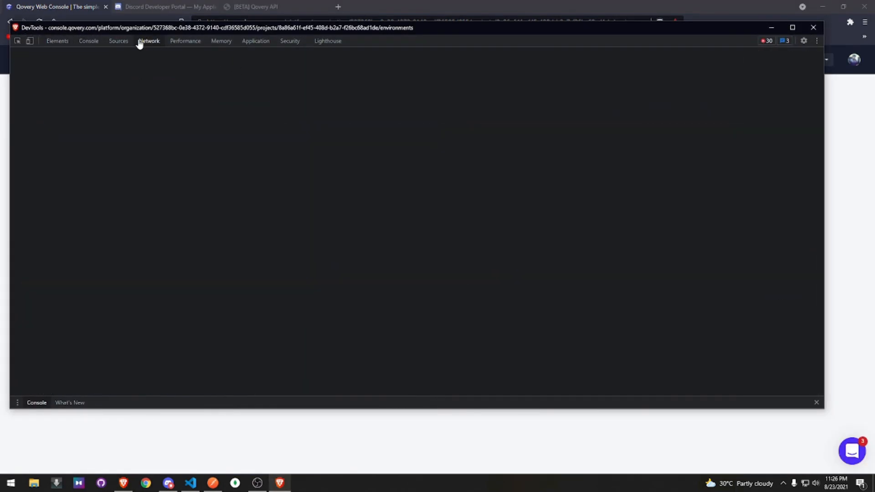
drag(124, 29, 256, 63)
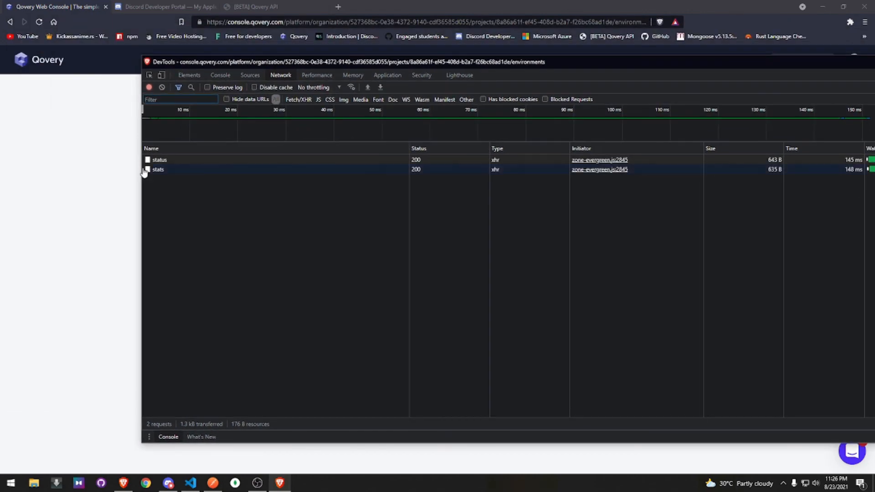
- Show the headers of the status request and copy the bearer token from its authorization request header
click(159, 159)
drag(138, 195, 42, 195)
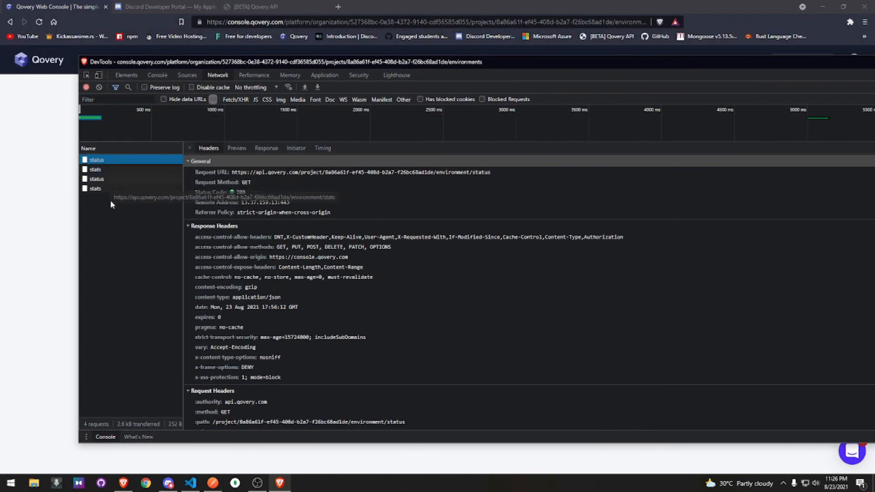
scroll(351, 274, down, 4)
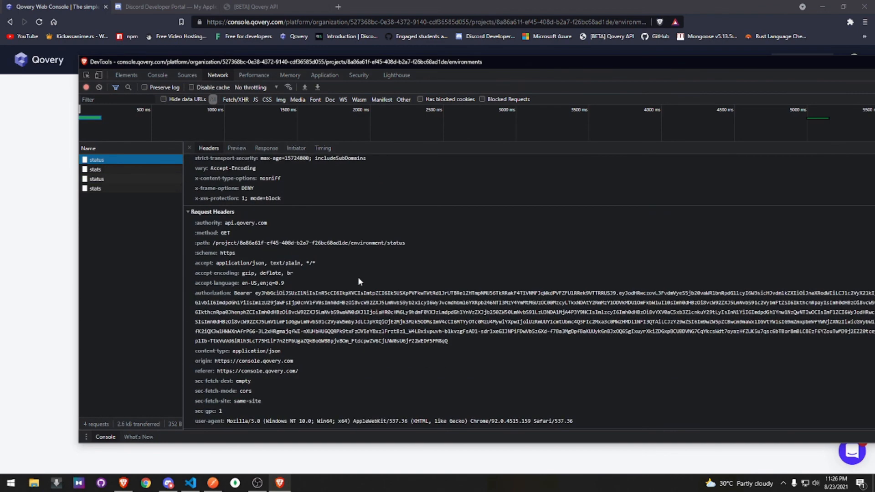
triple_click(256, 294)
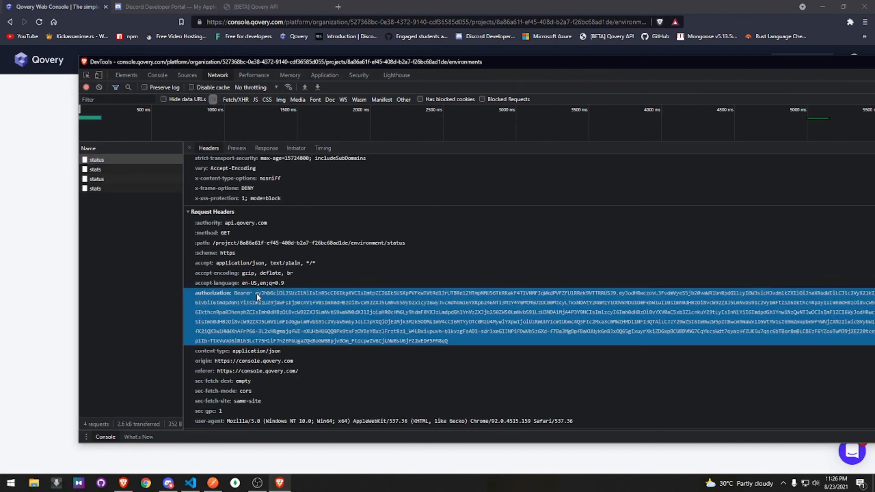
right_click(443, 336)
click(447, 348)
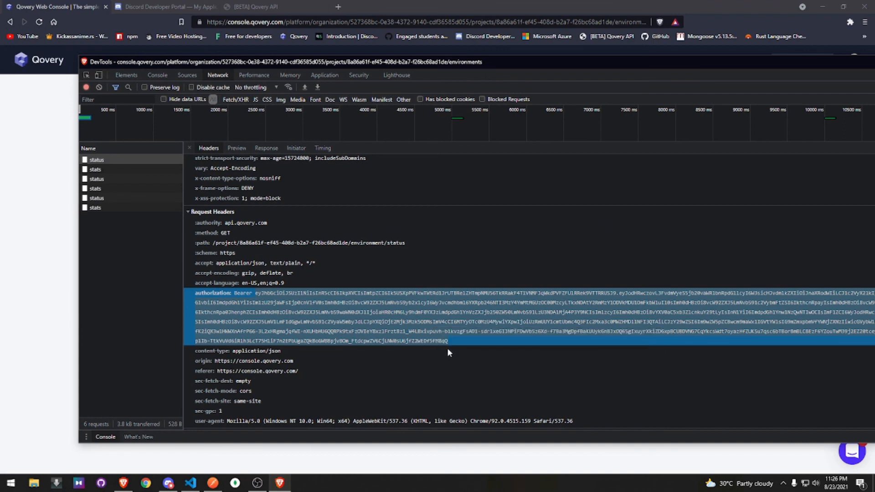
- Return to Postman, paste the copied bearer token into the Token field, and send the currentCost request again
key(alt+Tab)
key(alt+Tab)
key(Tab)
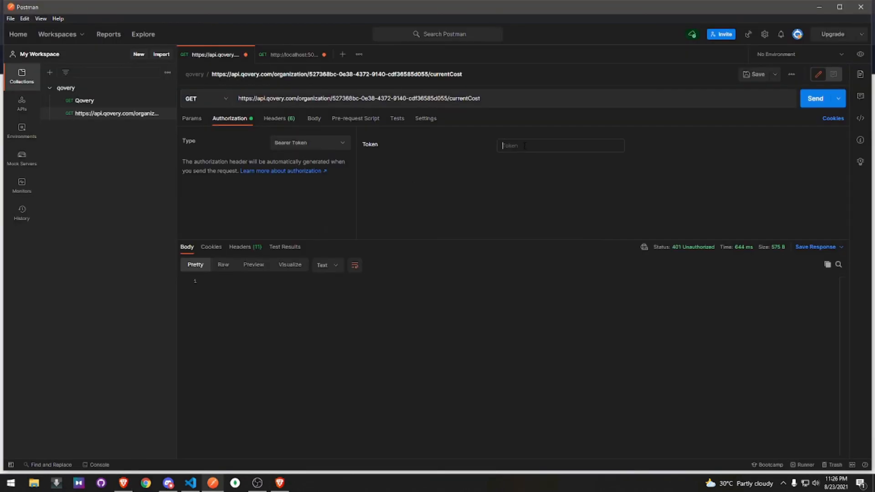
click(525, 146)
key(ctrl+v)
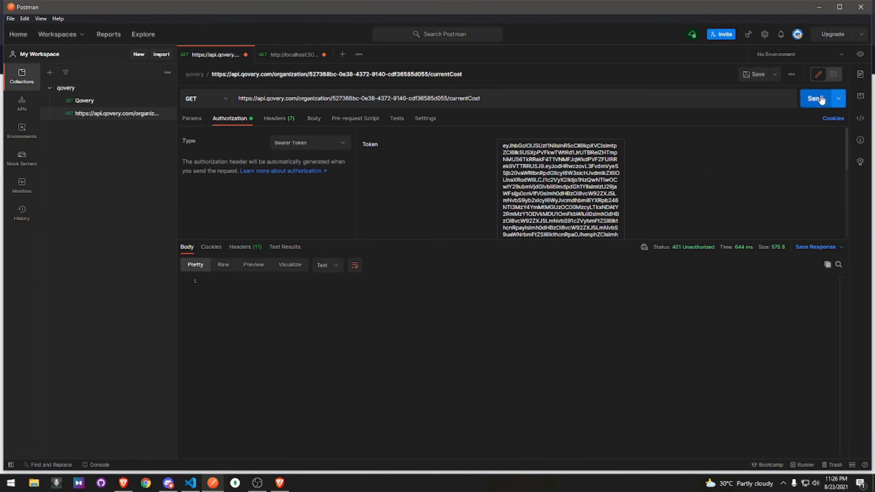
click(763, 145)
click(809, 105)
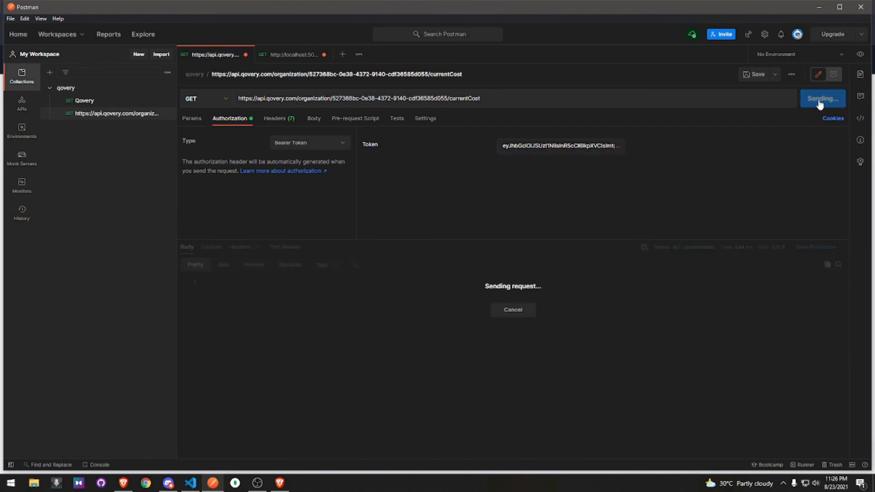
- Examine the JSON response for the organization's plan, remaining credits, cost and per-project community usage
scroll(376, 314, down, 2)
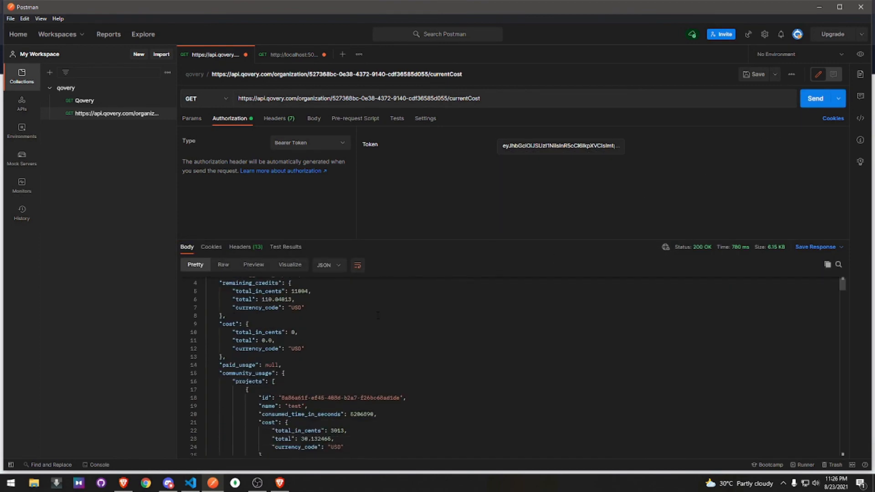
scroll(510, 367, up, 1)
click(398, 308)
scroll(399, 309, up, 1)
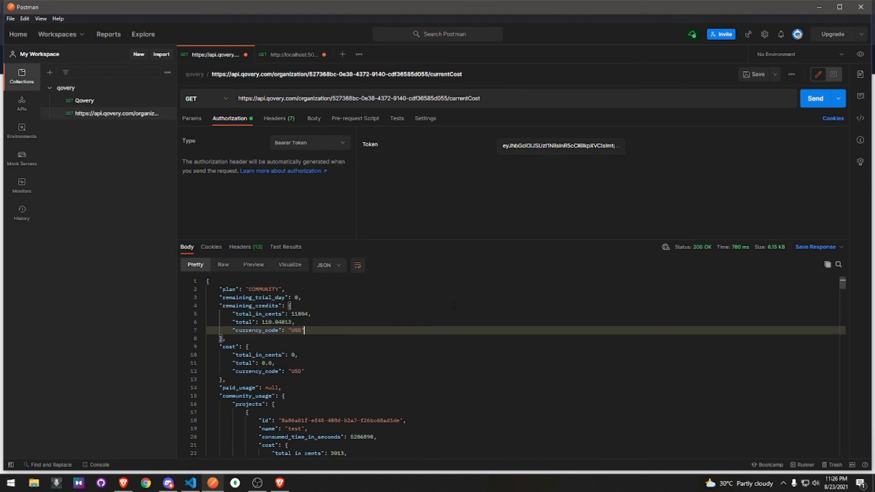
scroll(455, 305, down, 5)
scroll(448, 309, up, 5)
click(617, 146)
click(729, 173)
- Switch back to the Qovery console, open boombot in the test project's test environment, and look at its logs
mouse_move(168, 486)
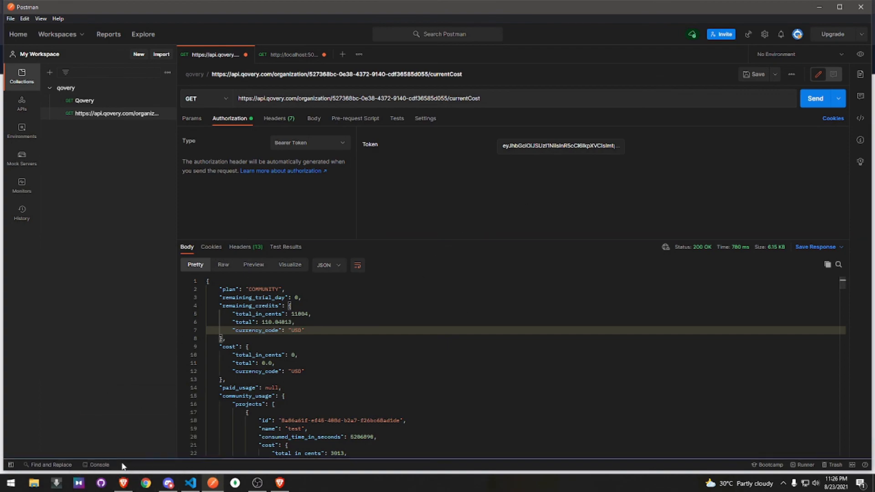
click(124, 483)
click(251, 7)
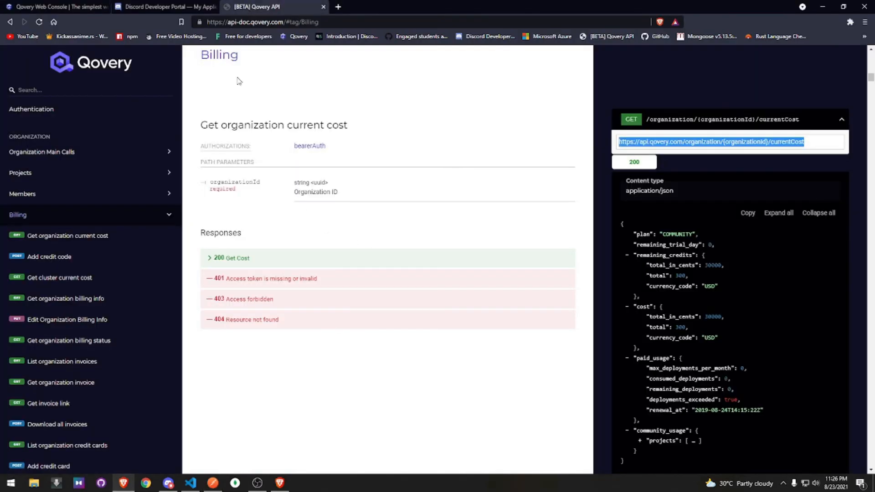
click(54, 6)
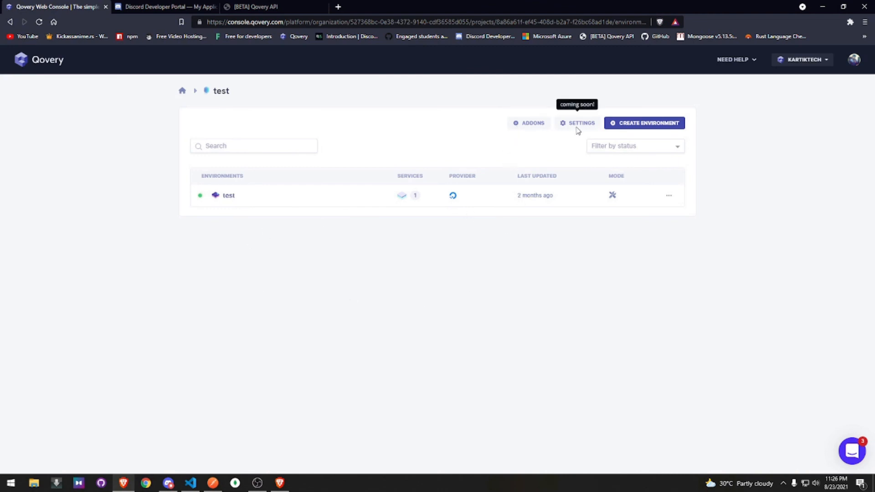
click(226, 194)
click(227, 184)
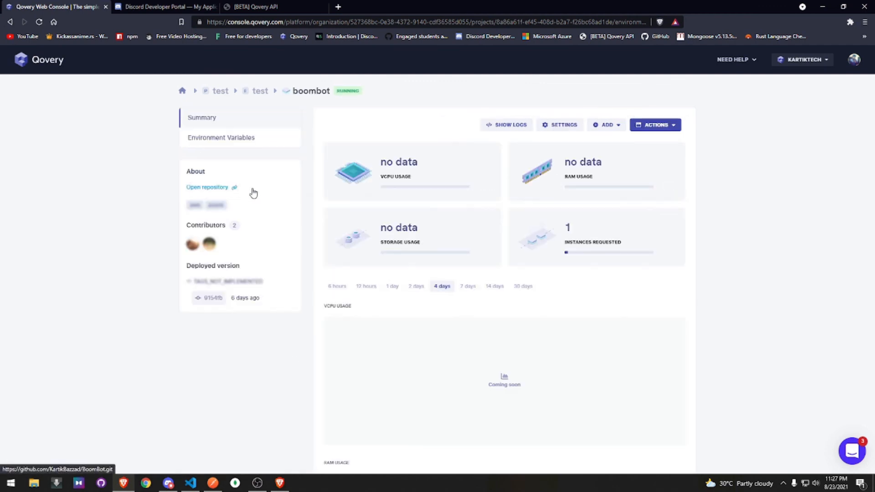
click(506, 125)
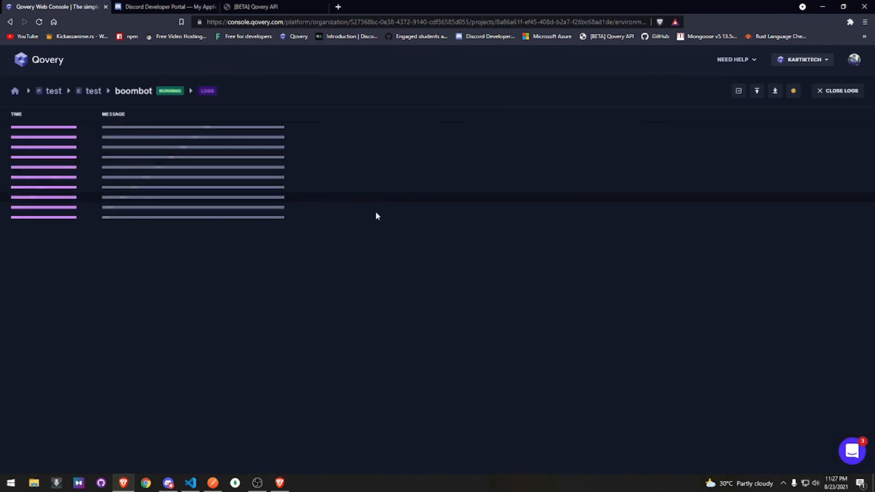
click(834, 100)
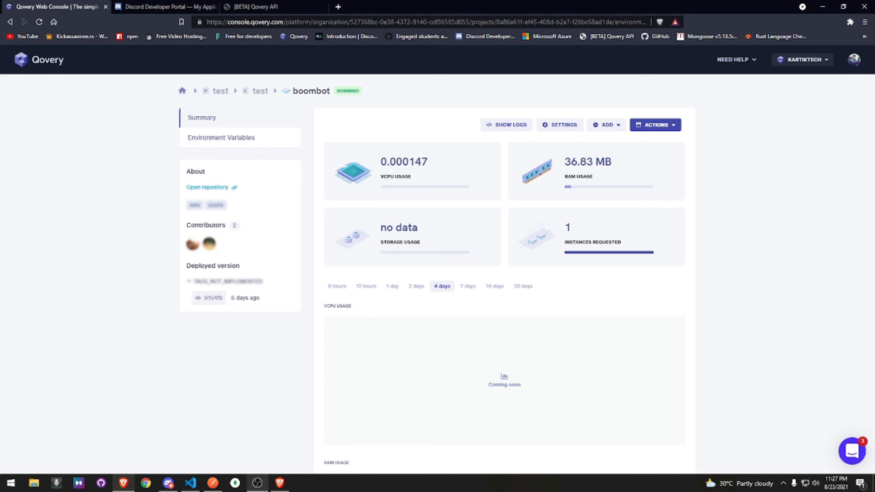
click(258, 484)
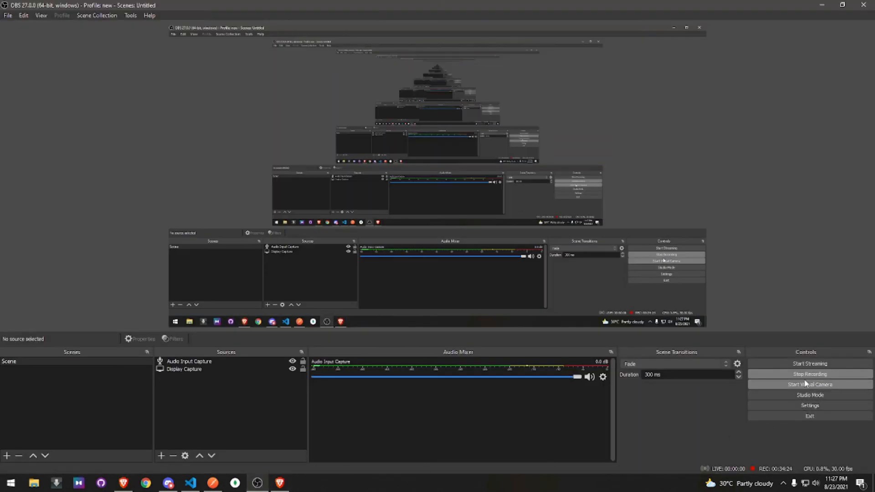